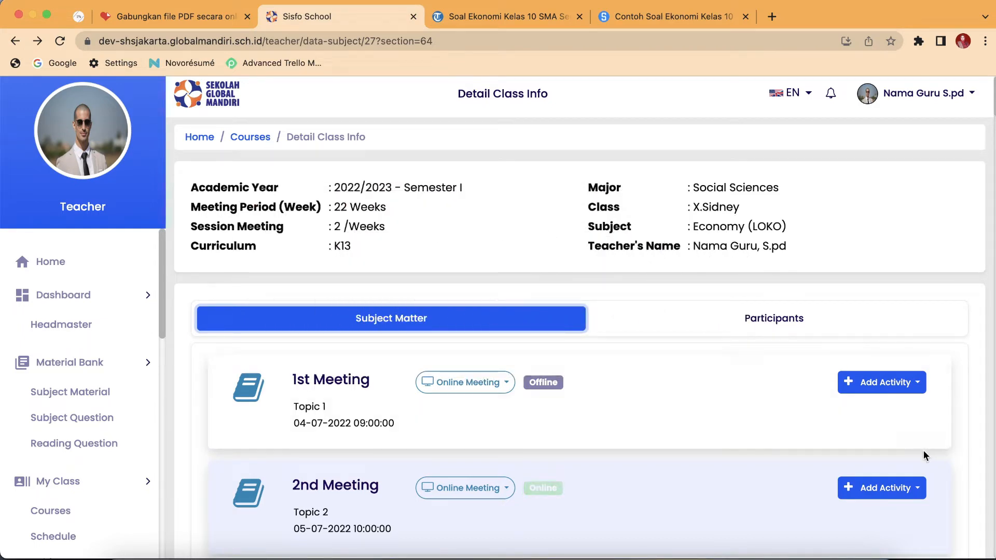
Start adding an exam activity to the 4th Meeting.
{"action": "left_click", "coordinate": [890, 466]}
{"action": "scroll", "coordinate": [889, 462], "scroll_direction": "down", "scroll_amount": 15}
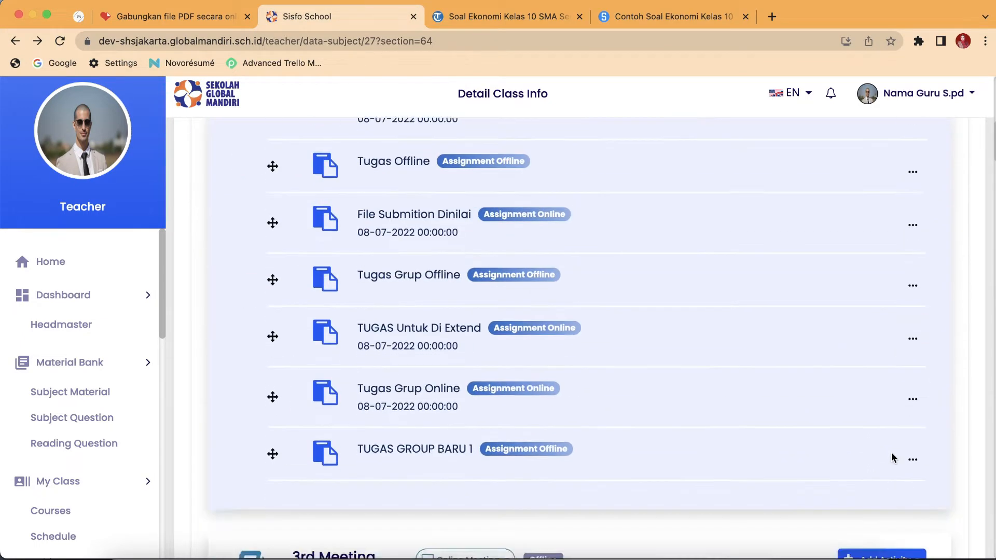
{"action": "left_click", "coordinate": [894, 382]}
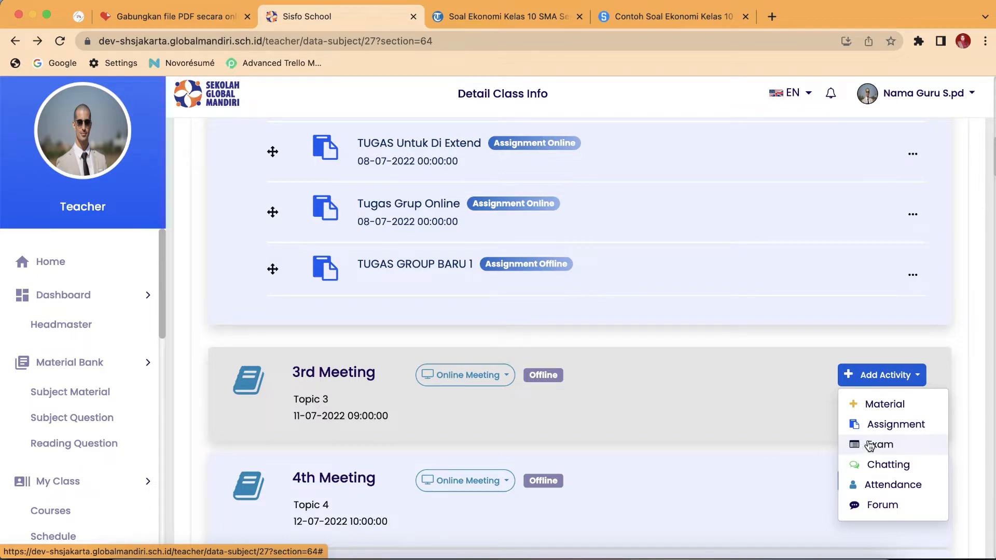
{"action": "left_click", "coordinate": [791, 375]}
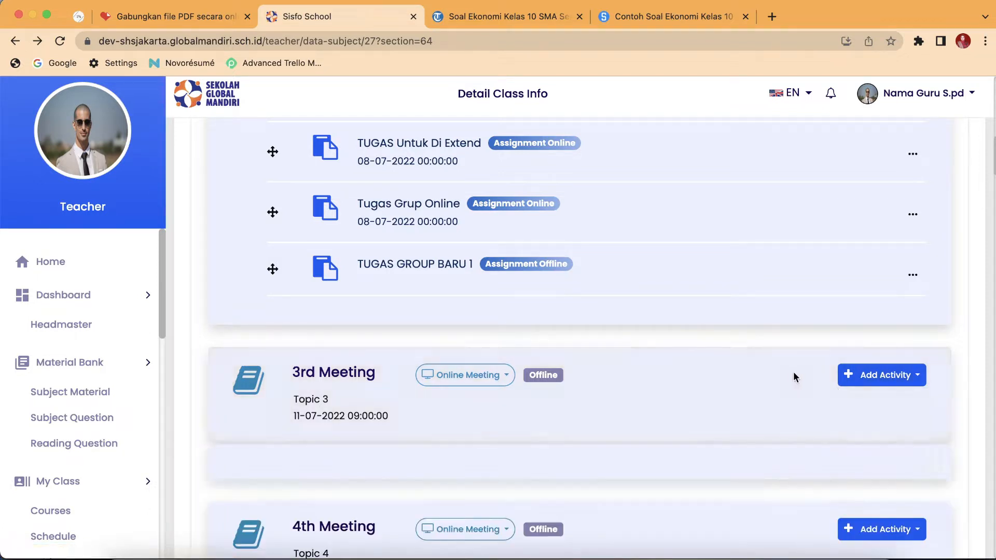
{"action": "left_click", "coordinate": [814, 386]}
{"action": "scroll", "coordinate": [817, 388], "scroll_direction": "down", "scroll_amount": 2}
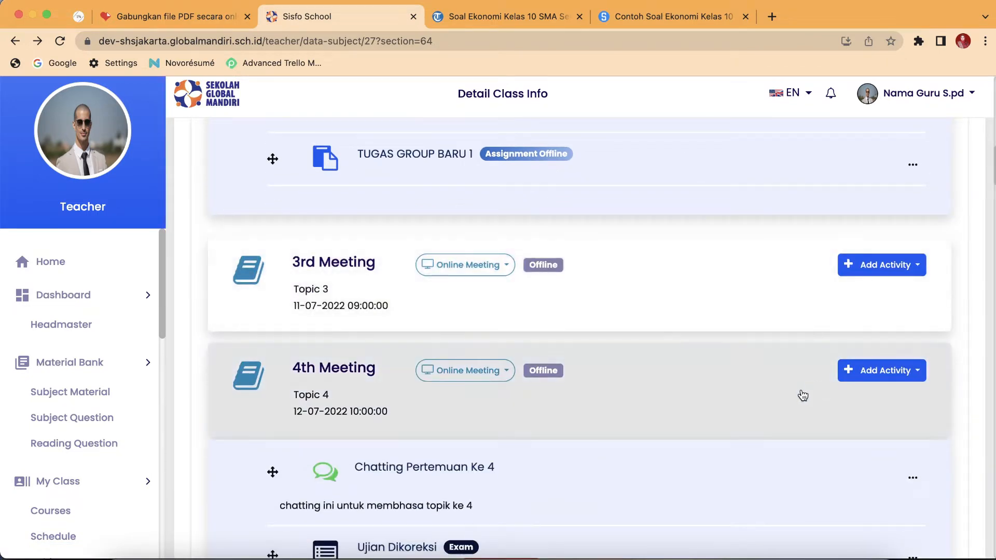
{"action": "left_click", "coordinate": [803, 396]}
{"action": "left_click", "coordinate": [802, 396]}
{"action": "left_click", "coordinate": [850, 374]}
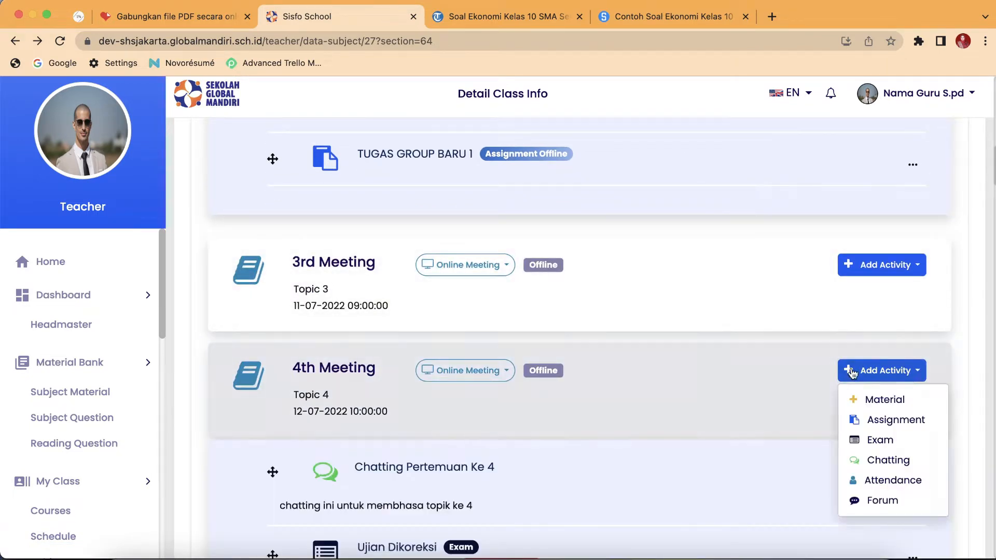
{"action": "left_click", "coordinate": [853, 442]}
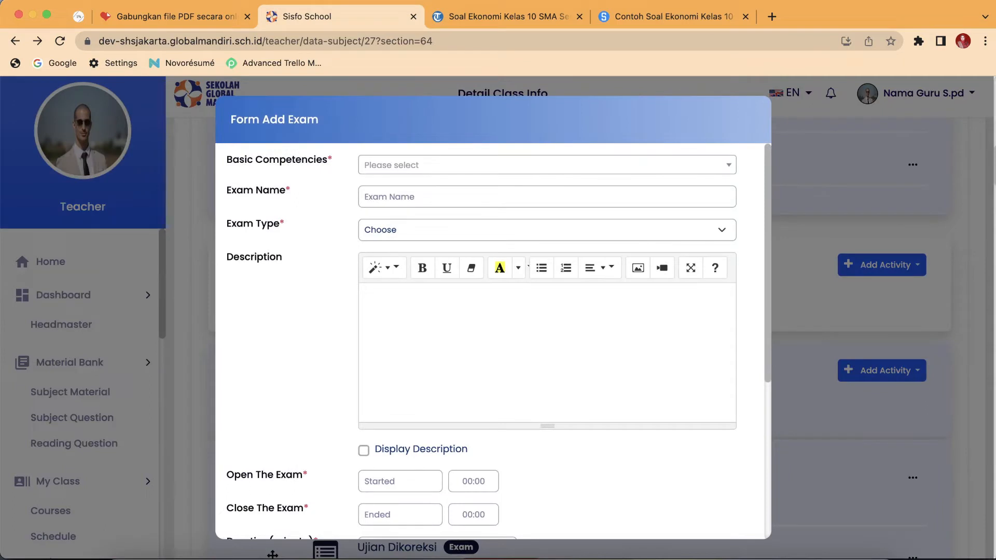
Assign the basic competency "MID Pengetahuan KD I - Mendeskripsikan konsep ilmu ekonomi" and name the exam "ujian ekonomi baruu".
{"action": "left_click", "coordinate": [370, 167]}
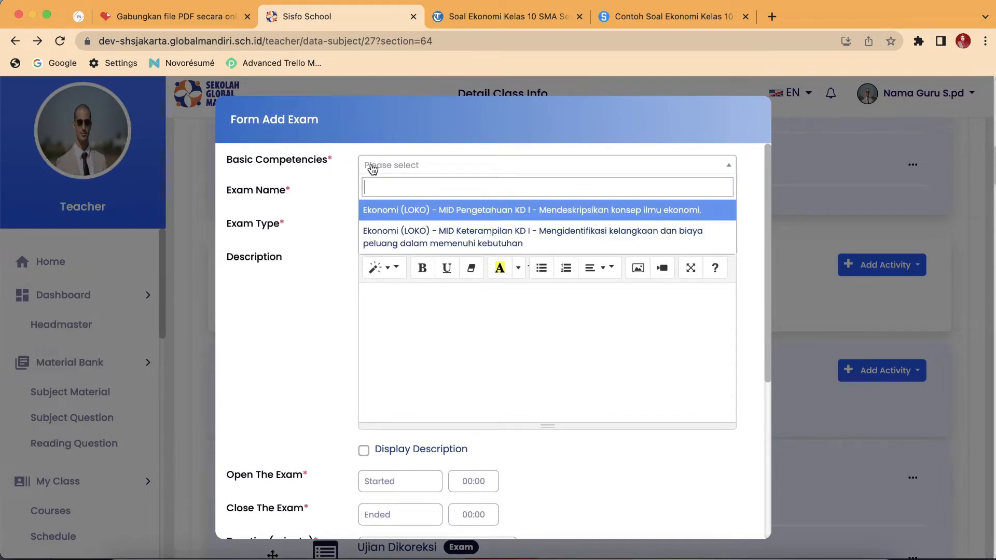
{"action": "left_click", "coordinate": [372, 210]}
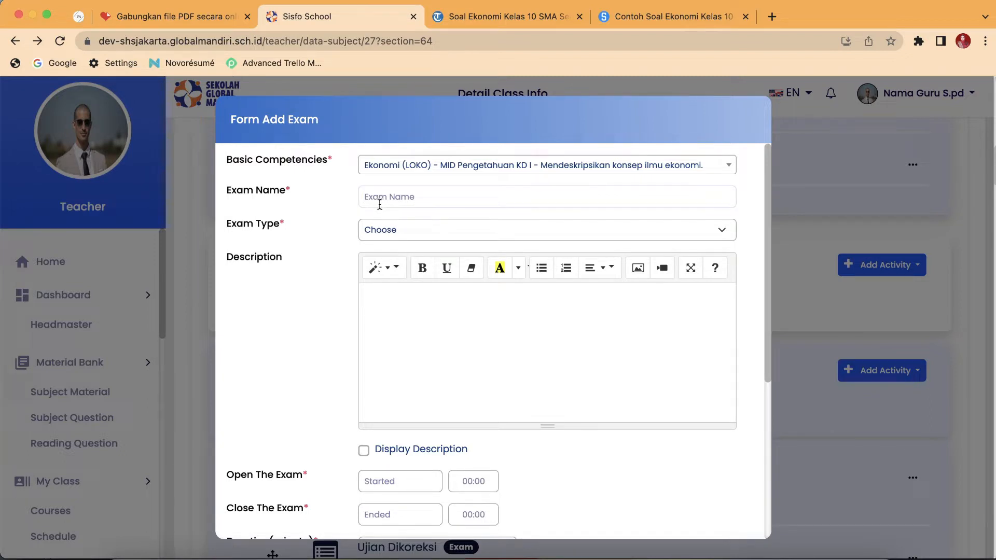
{"action": "type", "text": "ujian ekonomi baruu"}
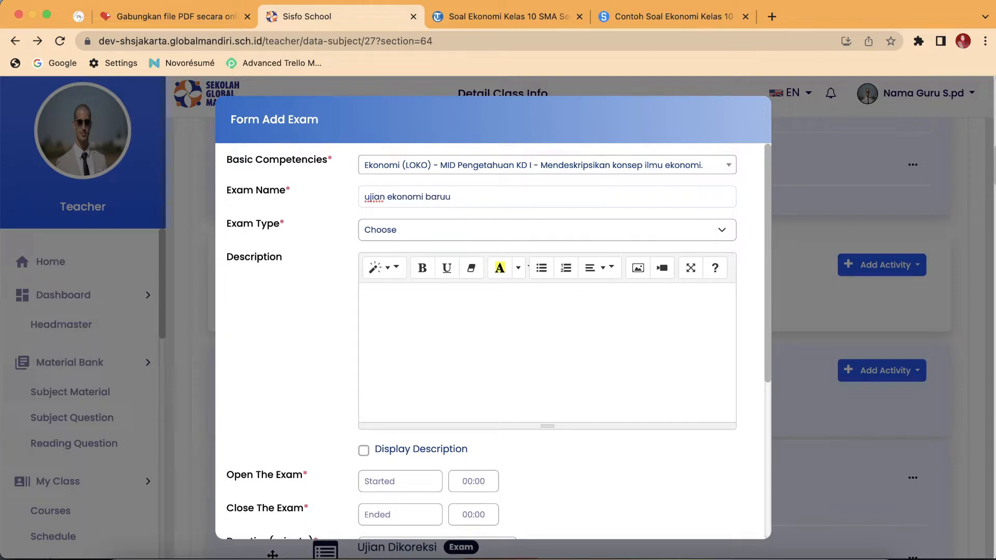
Set the exam type to Daily Test Online and enter "ini deskripsi" as the description.
{"action": "left_click", "coordinate": [404, 234]}
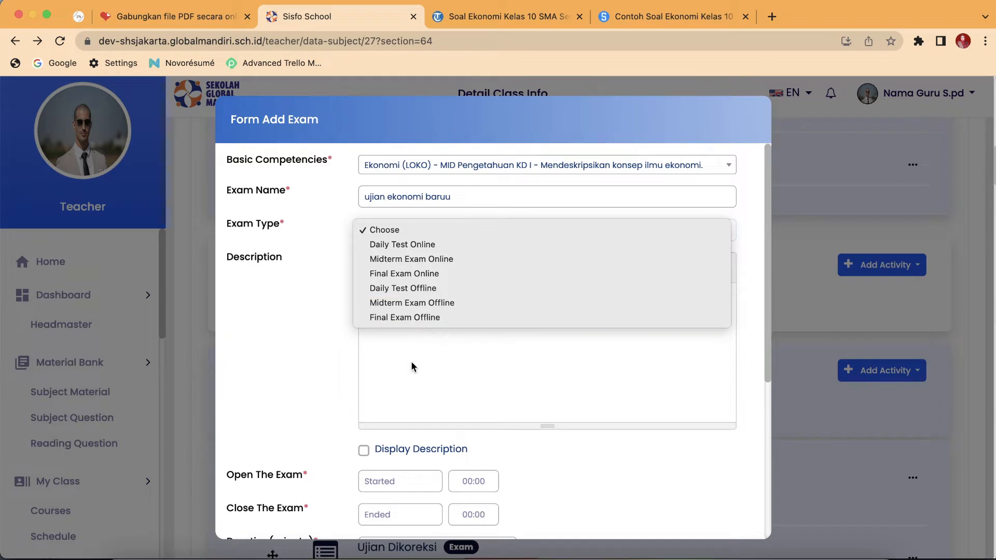
{"action": "left_click", "coordinate": [423, 245]}
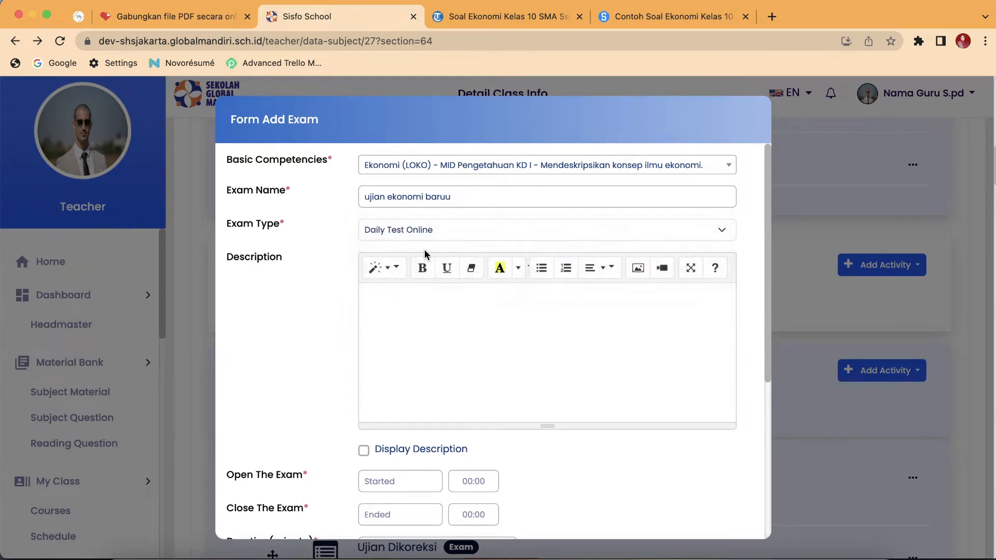
{"action": "left_click", "coordinate": [413, 311]}
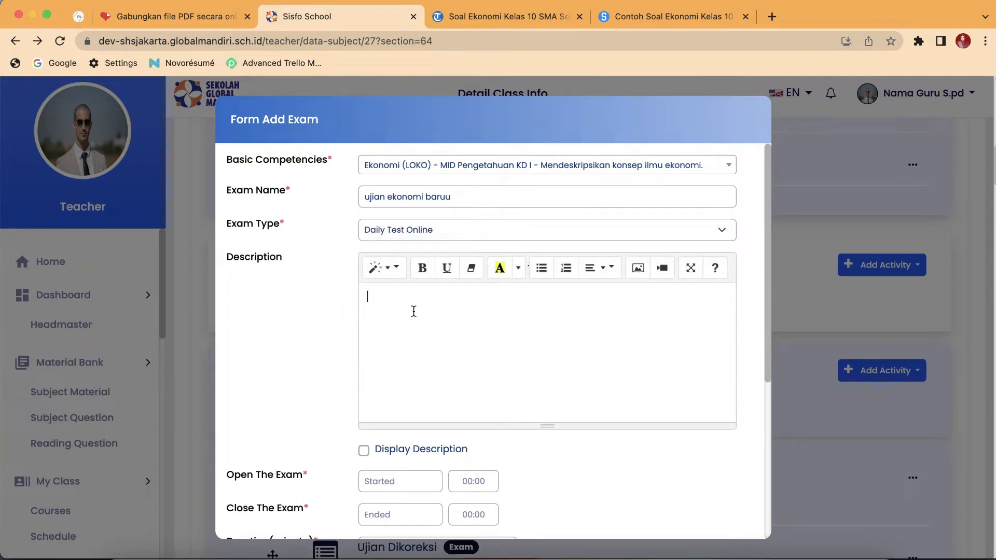
{"action": "type", "text": "ini deskripsi"}
Set the exam to open on 11-07-2022 at 08:00.
{"action": "scroll", "coordinate": [435, 297], "scroll_direction": "down", "scroll_amount": 5}
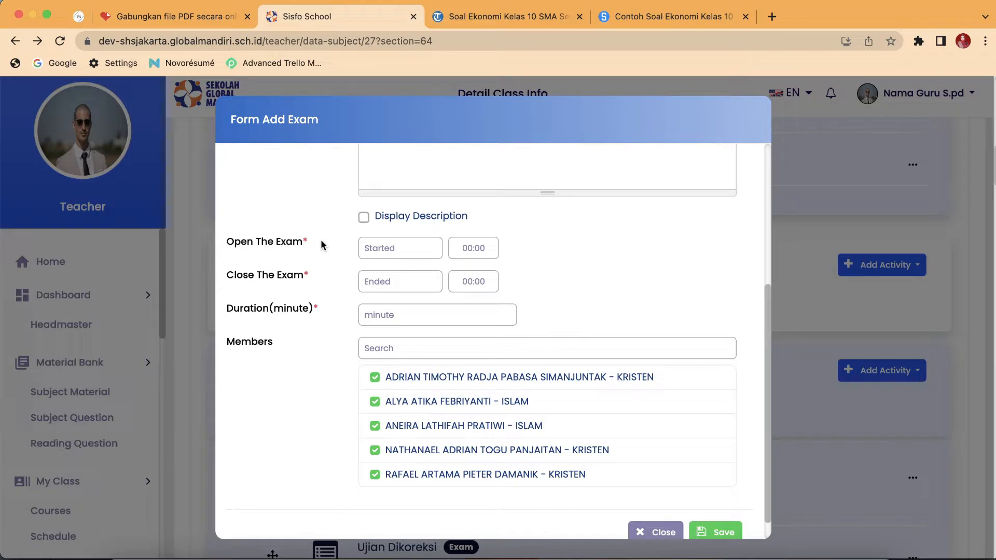
{"action": "left_click", "coordinate": [367, 247]}
{"action": "left_click", "coordinate": [394, 157]}
{"action": "left_click", "coordinate": [459, 250]}
{"action": "left_click", "coordinate": [480, 287]}
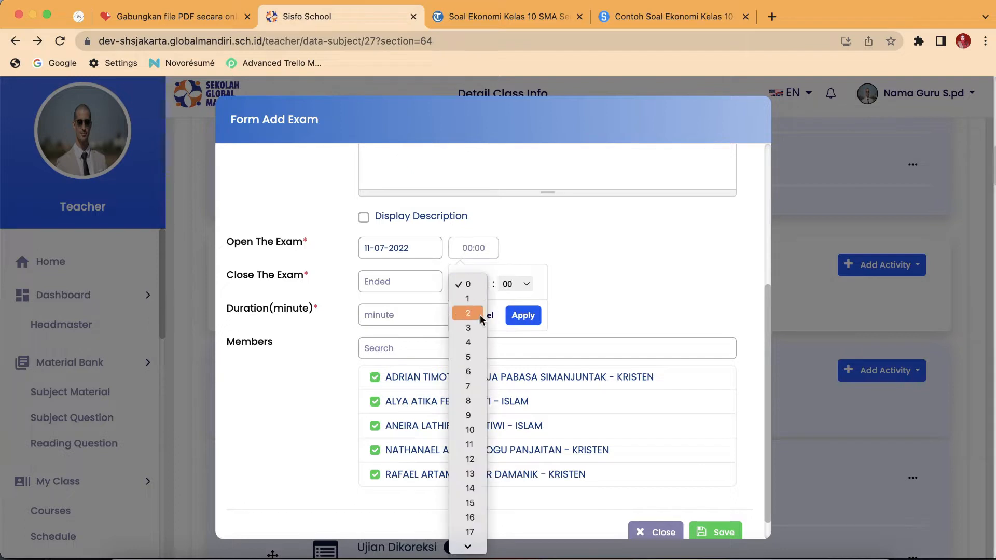
{"action": "left_click", "coordinate": [470, 401]}
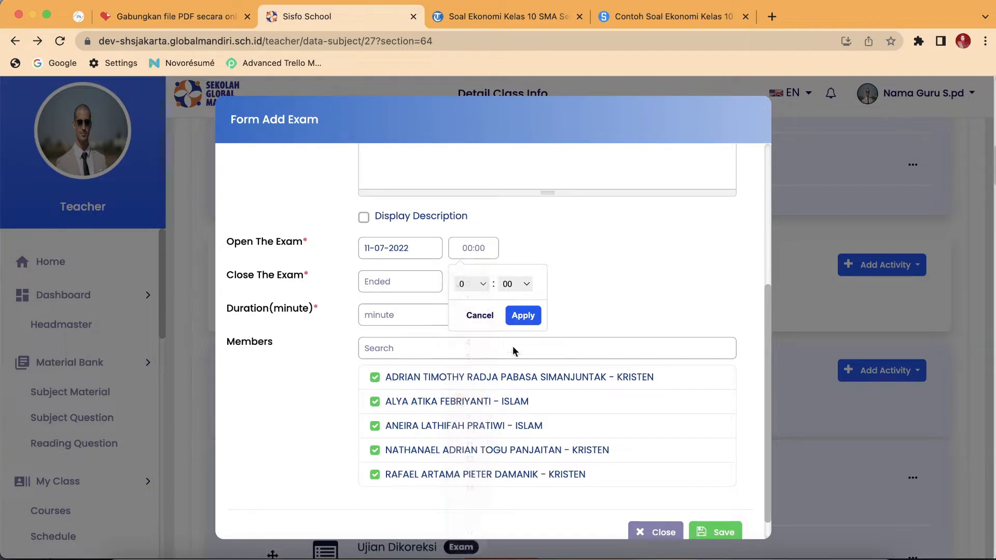
{"action": "left_click", "coordinate": [532, 320]}
Set the exam to close on 11-07-2022 at 16:00.
{"action": "left_click", "coordinate": [393, 272]}
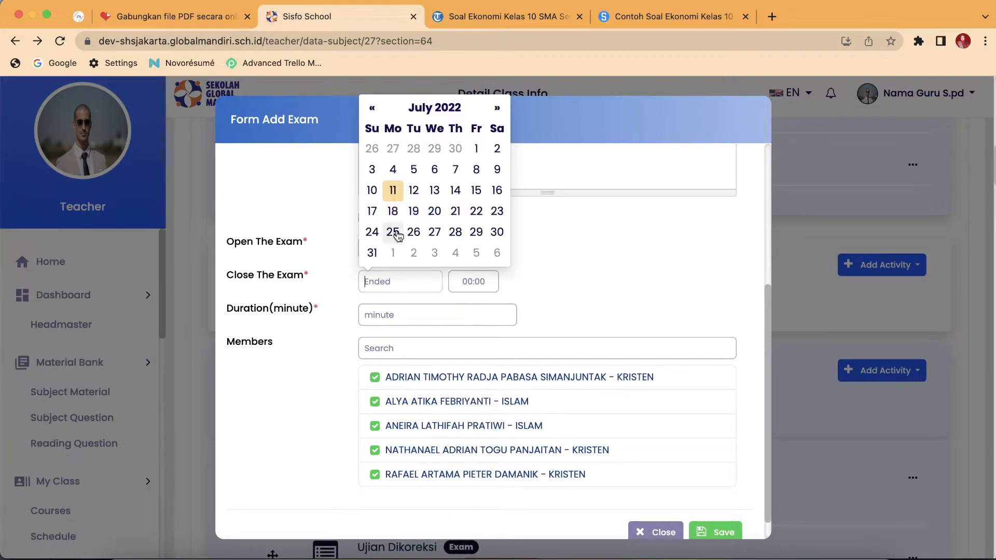
{"action": "left_click", "coordinate": [393, 190]}
{"action": "left_click", "coordinate": [454, 282]}
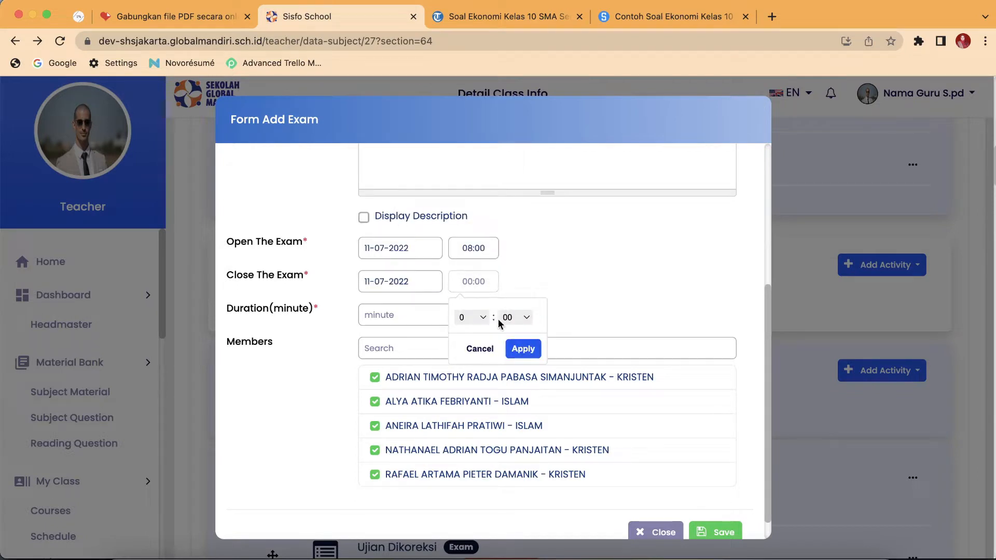
{"action": "left_click", "coordinate": [470, 317]}
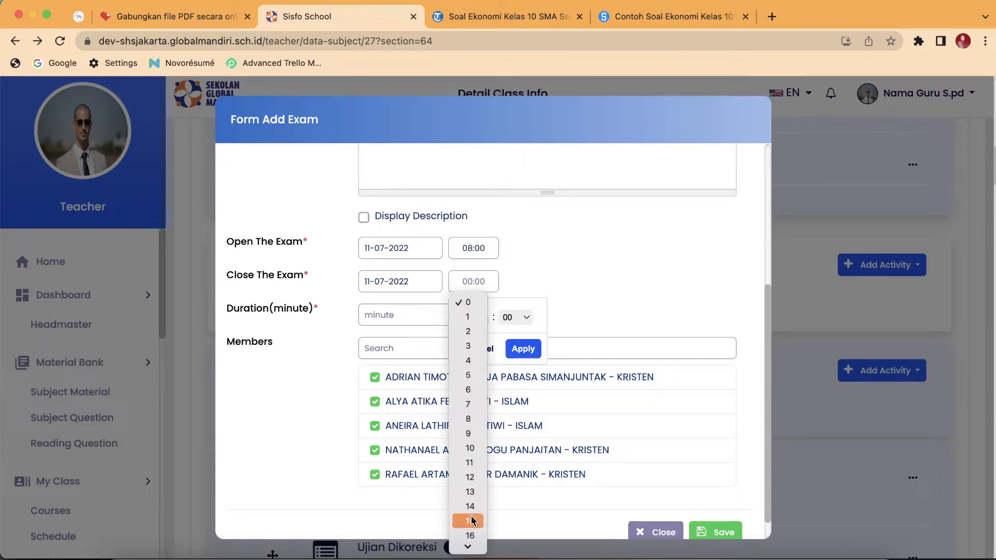
{"action": "left_click", "coordinate": [473, 493]}
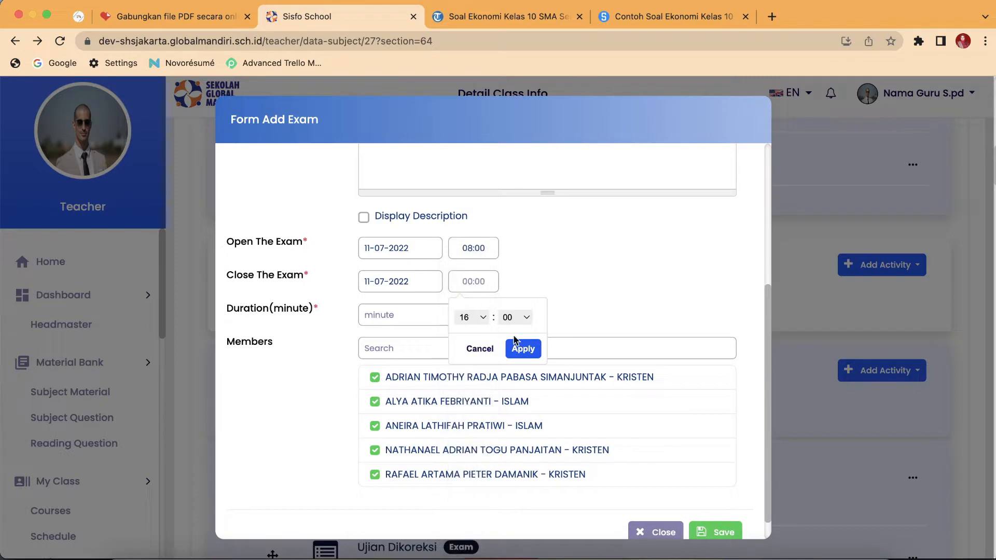
{"action": "left_click", "coordinate": [522, 348]}
Set the exam duration to 5 minutes and save the exam with all members included.
{"action": "left_click", "coordinate": [376, 316]}
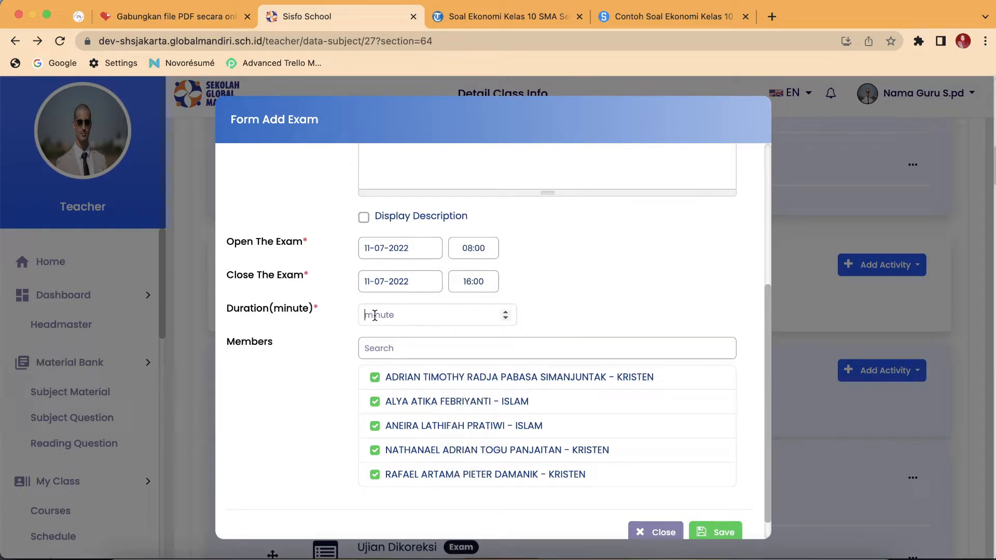
{"action": "type", "text": "5"}
{"action": "scroll", "coordinate": [364, 285], "scroll_direction": "down", "scroll_amount": 1}
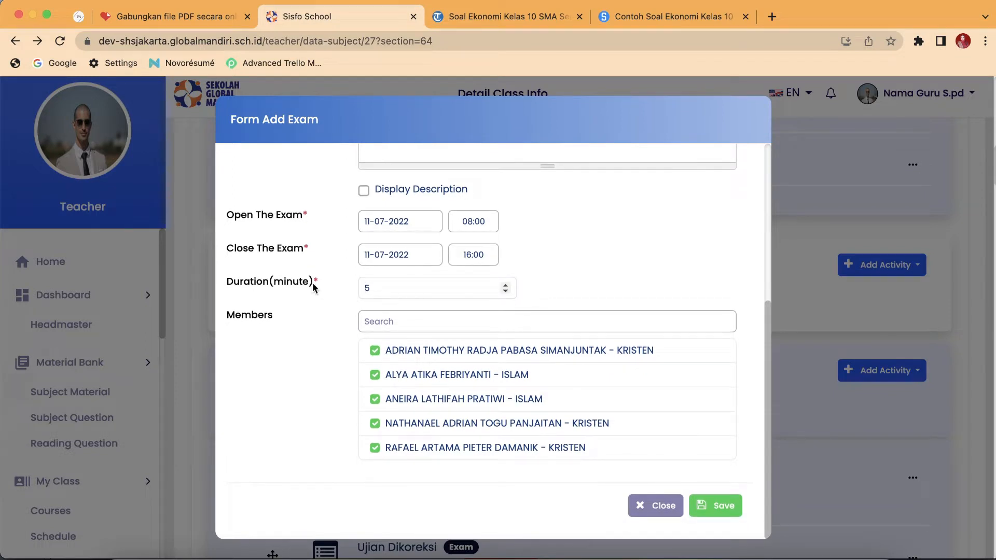
{"action": "left_click", "coordinate": [389, 323]}
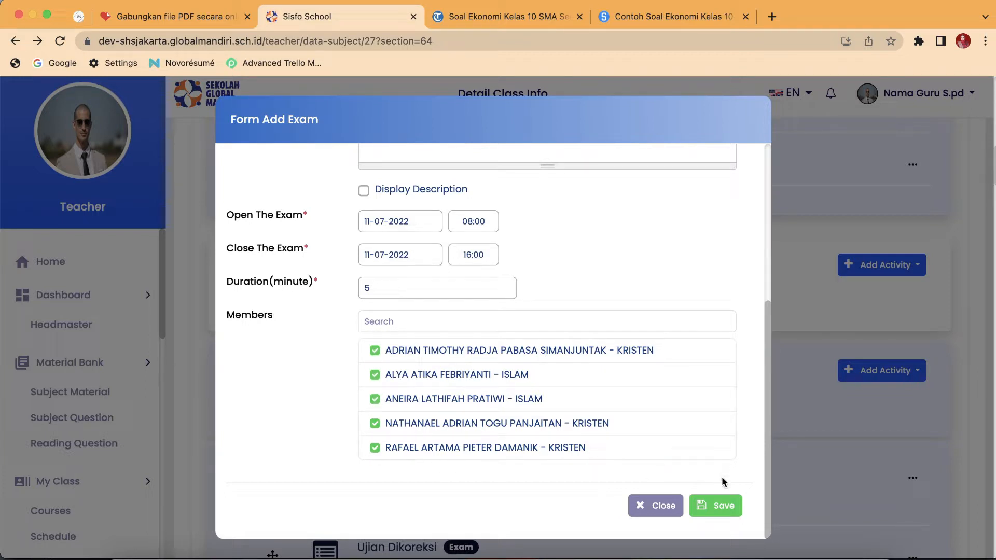
{"action": "left_click", "coordinate": [723, 511]}
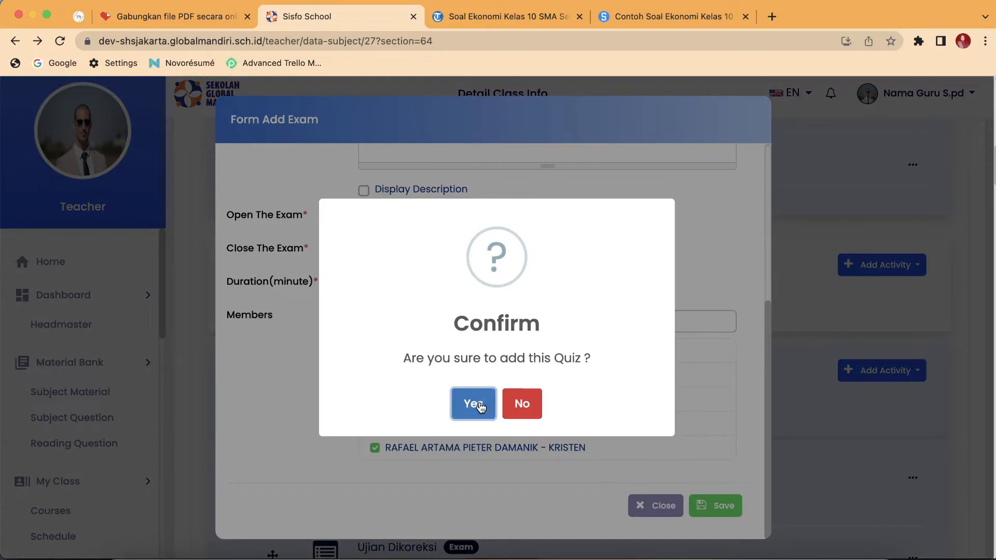
{"action": "left_click", "coordinate": [479, 406]}
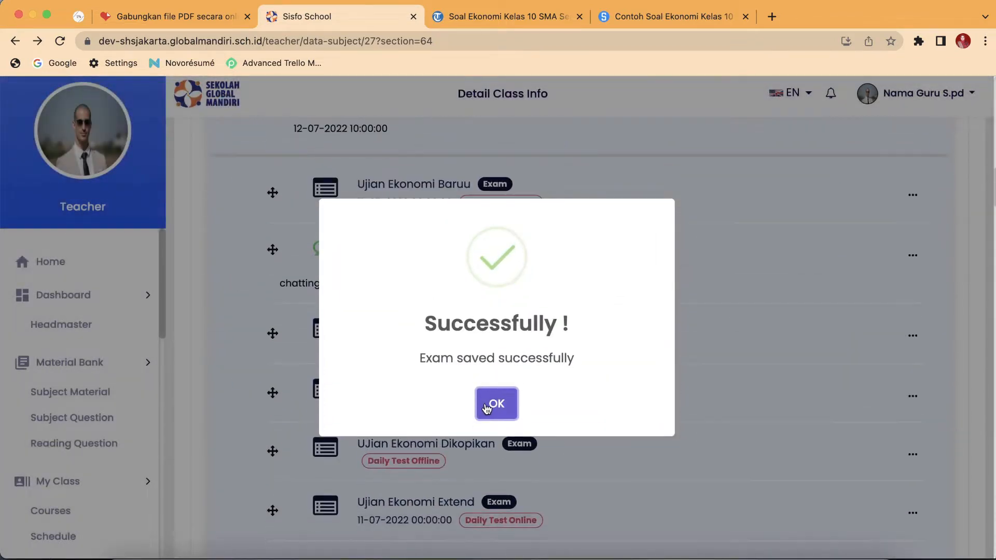
{"action": "left_click", "coordinate": [487, 407]}
Open the management page of the "Ujian Ekonomi Baruu" exam in the 4th Meeting.
{"action": "scroll", "coordinate": [287, 423], "scroll_direction": "down", "scroll_amount": 1}
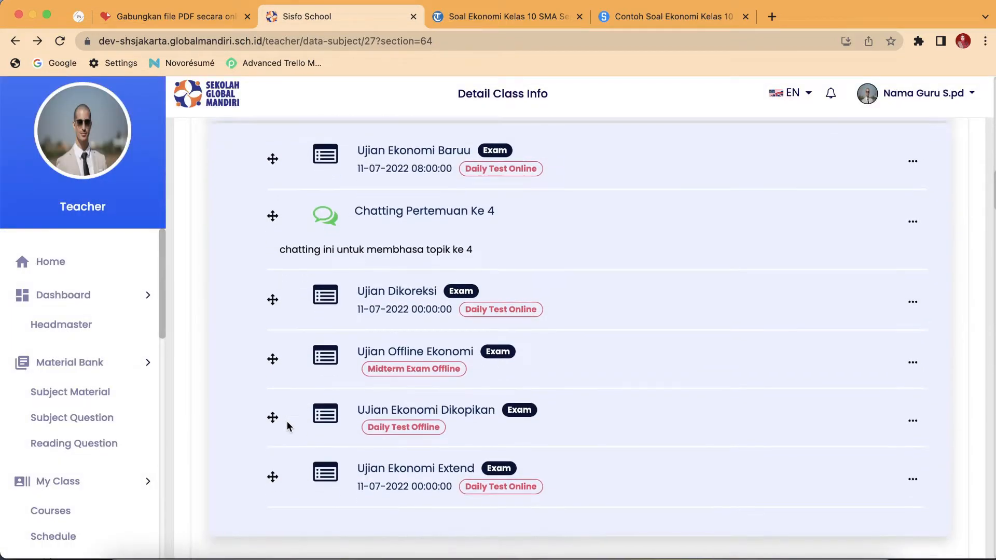
{"action": "scroll", "coordinate": [288, 420], "scroll_direction": "up", "scroll_amount": 4}
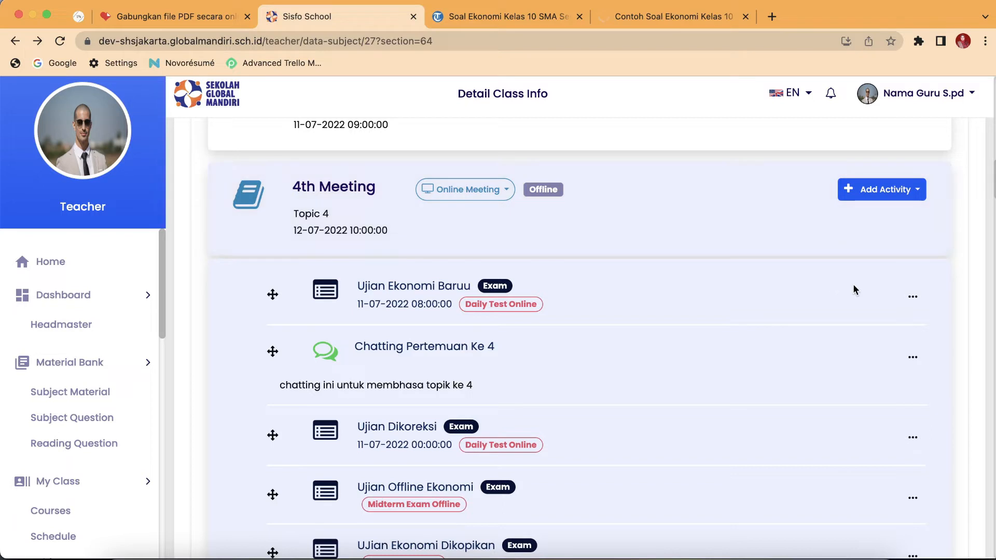
{"action": "left_click", "coordinate": [910, 302]}
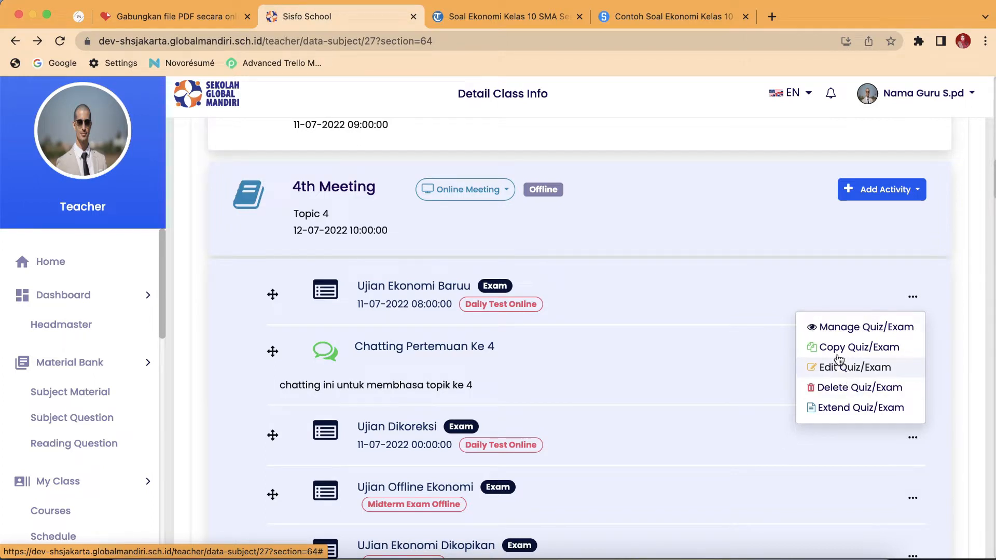
{"action": "left_click", "coordinate": [861, 327]}
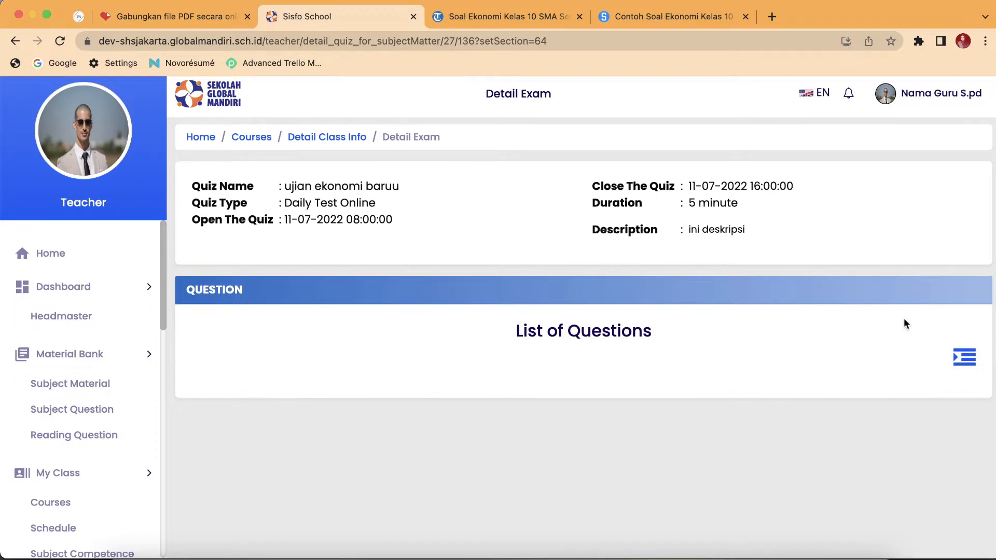
Start a new question for the exam and set its type to Essay.
{"action": "left_click", "coordinate": [956, 361]}
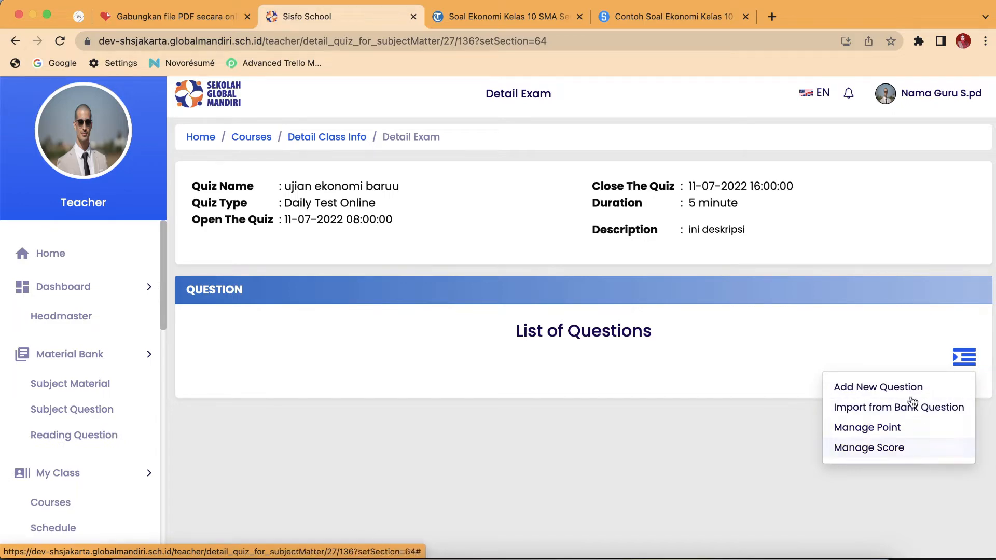
{"action": "left_click", "coordinate": [866, 393]}
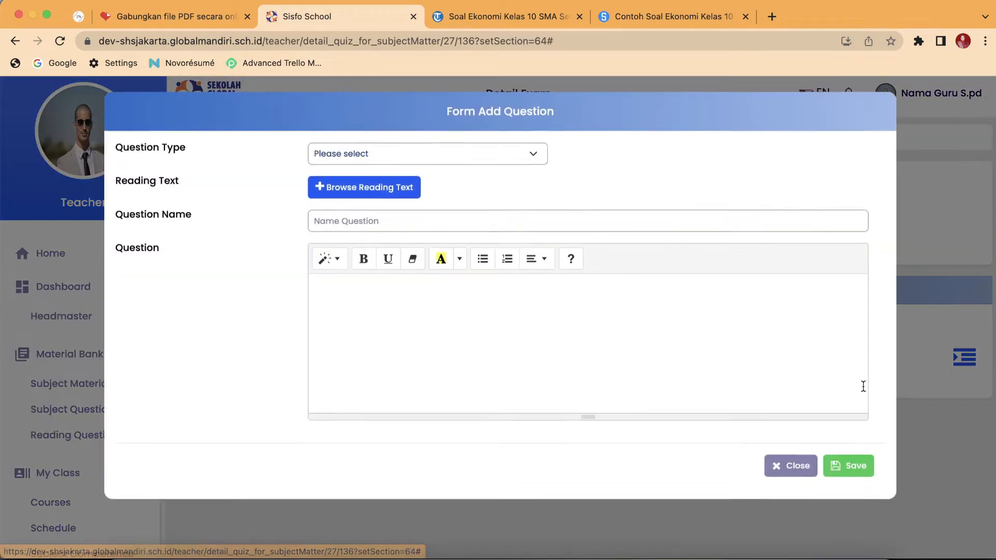
{"action": "left_click", "coordinate": [467, 150]}
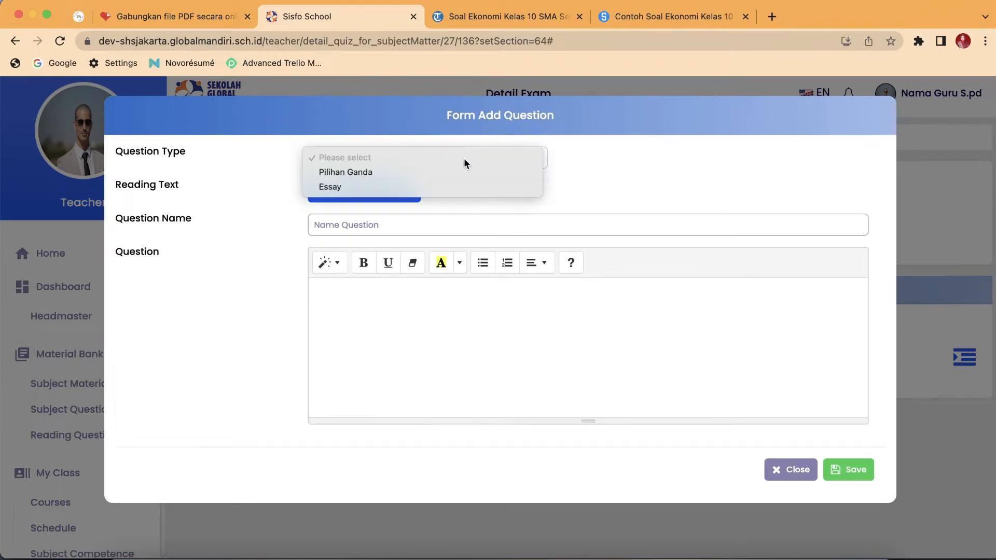
{"action": "left_click", "coordinate": [464, 186]}
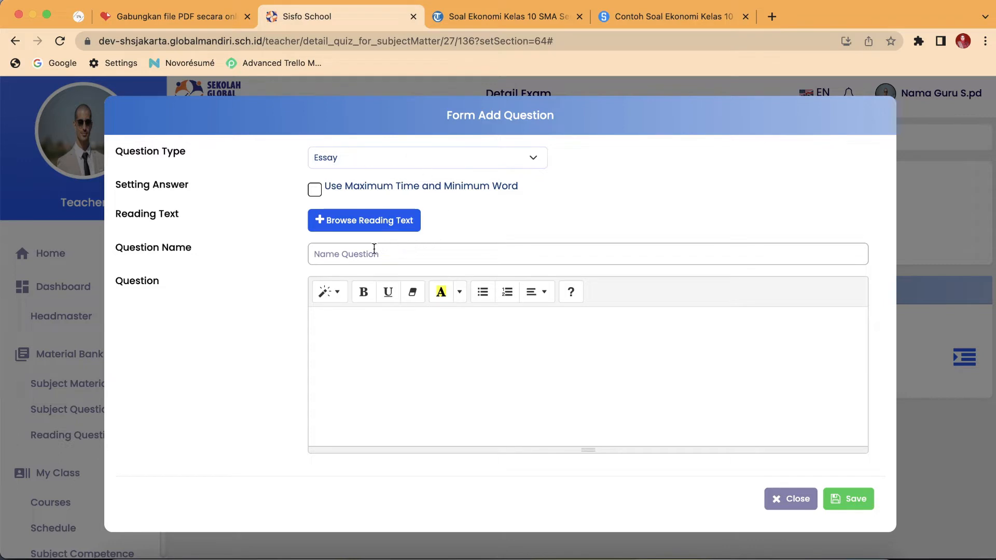
Name the essay question "OJK 2", enter "Pimpinan tertinggi OJK adalah" as its question text, and save it.
{"action": "left_click", "coordinate": [342, 252]}
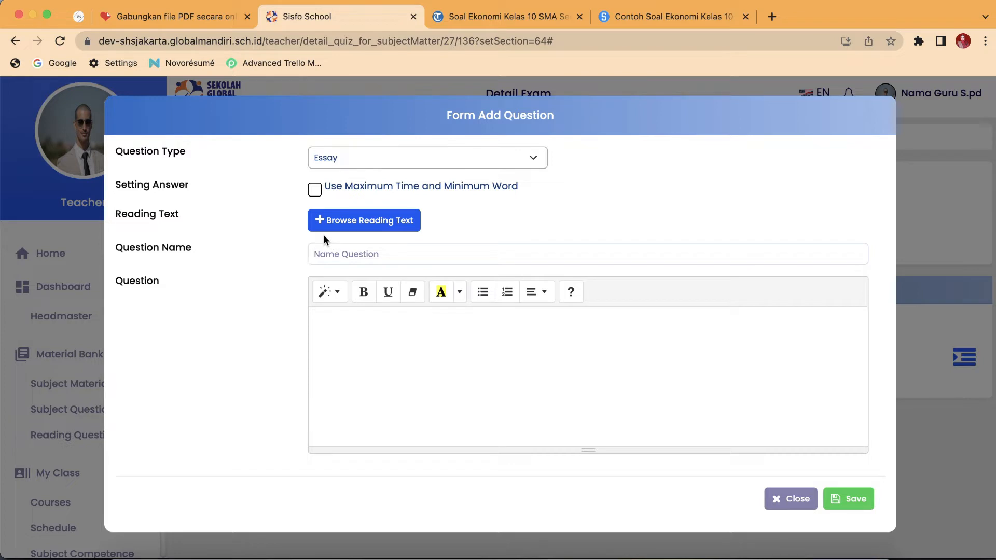
{"action": "type", "text": "OJK 2"}
{"action": "left_click", "coordinate": [324, 356]}
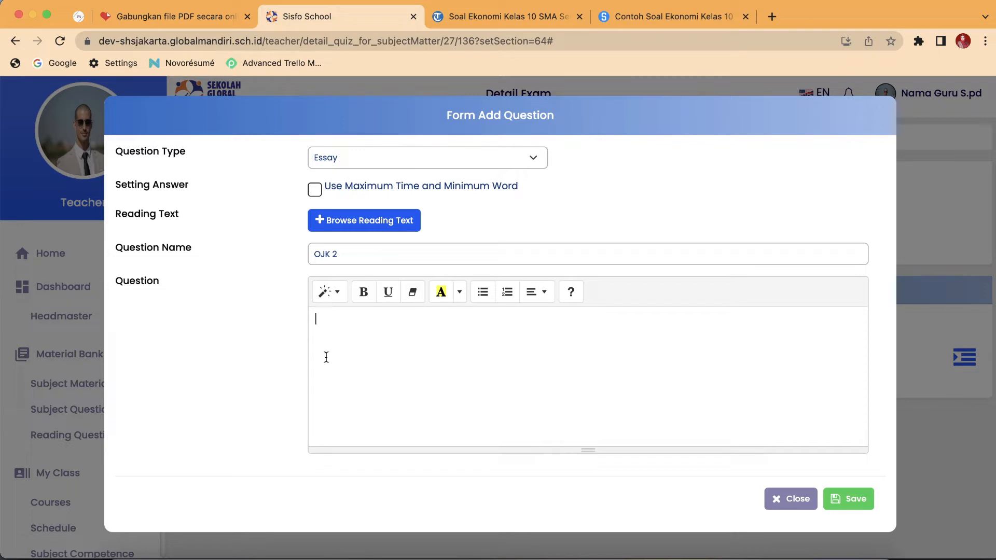
{"action": "type", "text": "Pimpinan tertinggi OJK"}
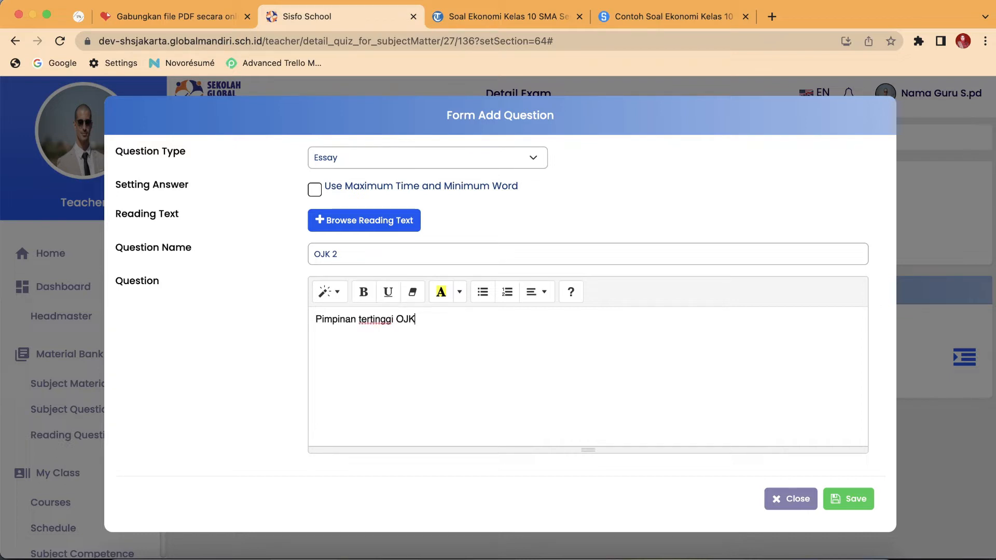
{"action": "type", "text": " adalah"}
{"action": "left_click", "coordinate": [857, 500]}
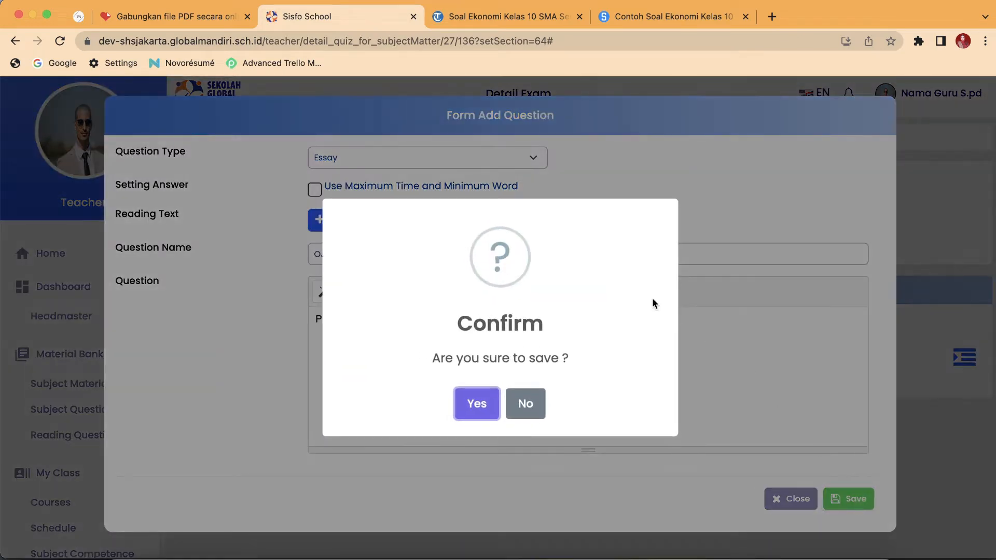
{"action": "left_click", "coordinate": [474, 408]}
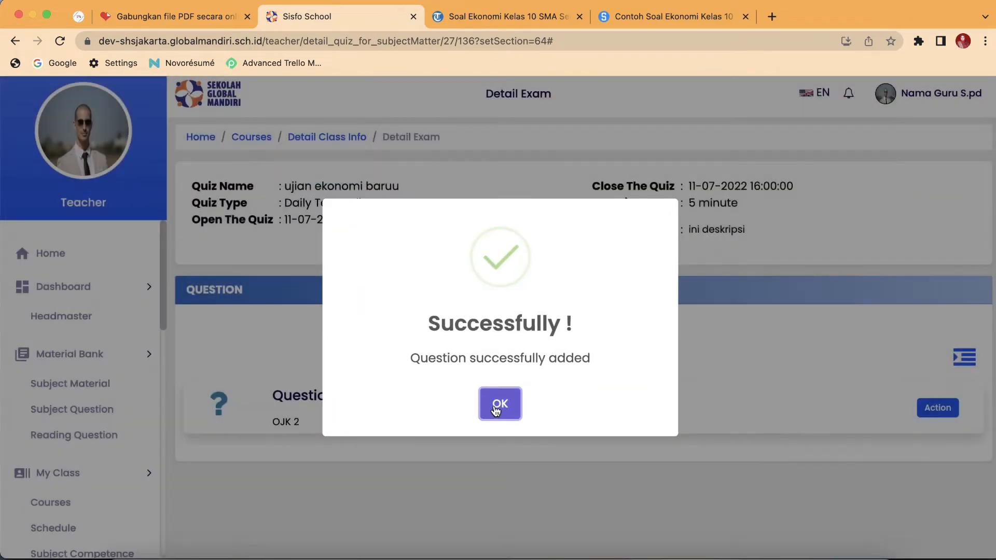
{"action": "left_click", "coordinate": [495, 401]}
Start another new question of type Pilihan Ganda and name it "mengenai kebutuhan 1".
{"action": "left_click", "coordinate": [962, 358]}
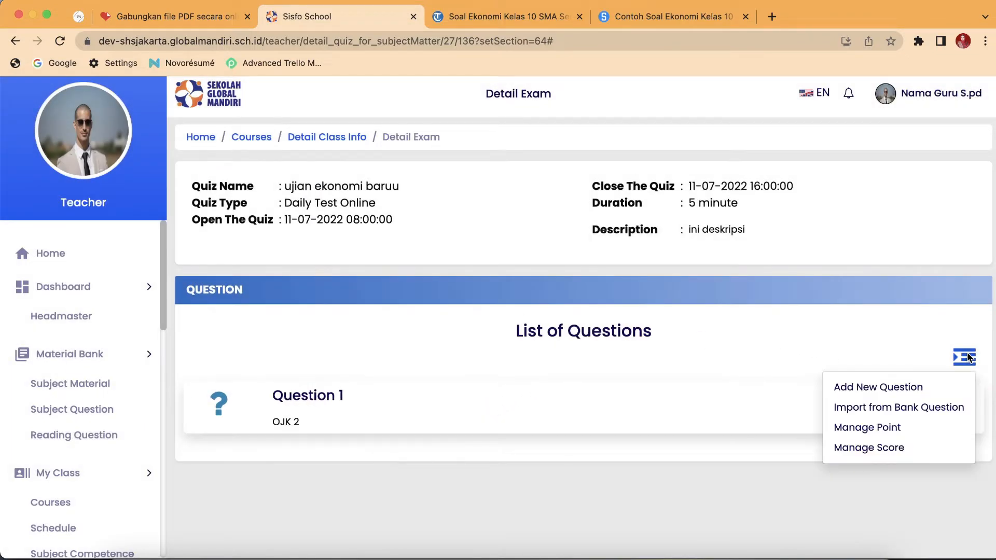
{"action": "left_click", "coordinate": [948, 387]}
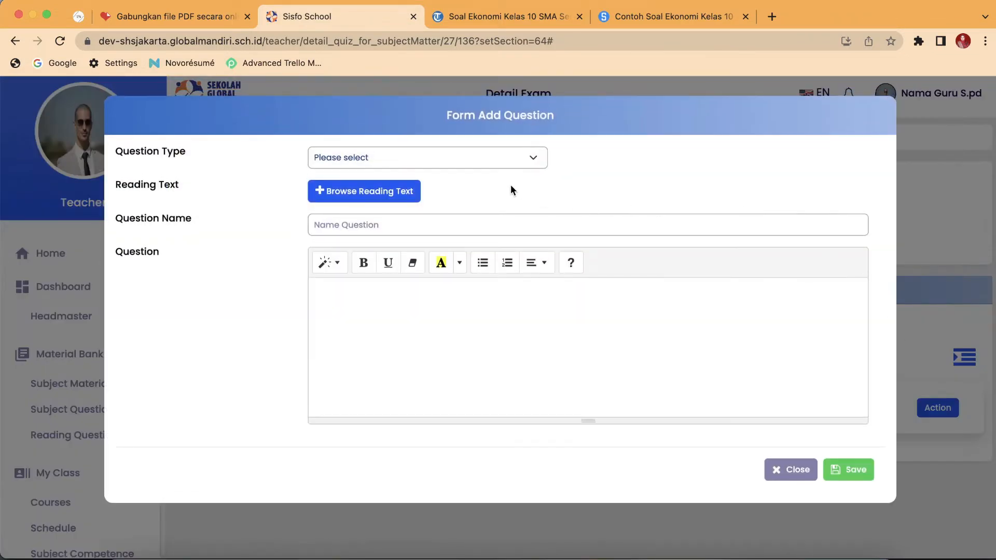
{"action": "left_click", "coordinate": [503, 157]}
{"action": "left_click", "coordinate": [465, 172]}
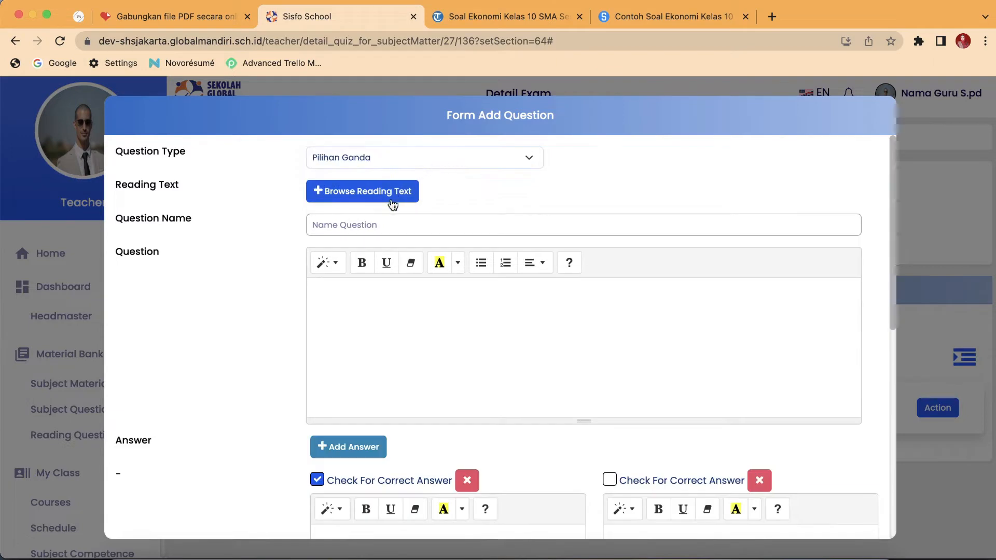
{"action": "left_click", "coordinate": [373, 223]}
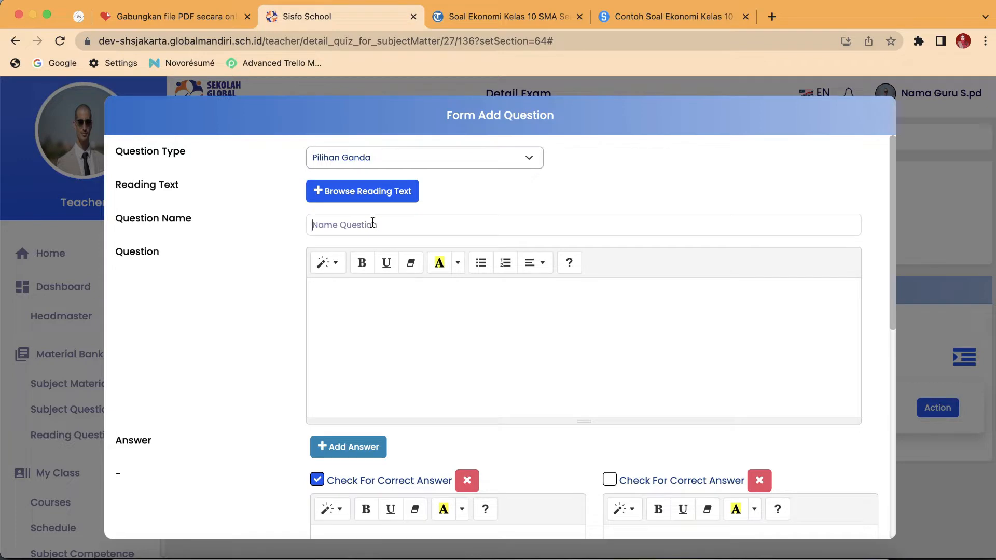
{"action": "type", "text": "mengenai kebutuhan 1"}
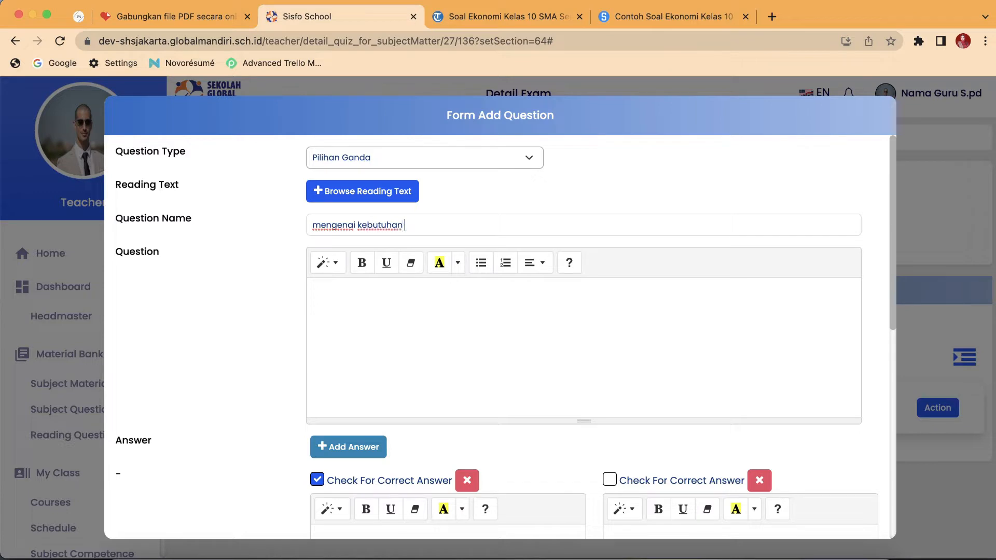
Enter the question text "Kebutuhan yang pemenuhannya setelah kebutuhan primer terpenehi adalah kebutuhan".
{"action": "left_click", "coordinate": [365, 314]}
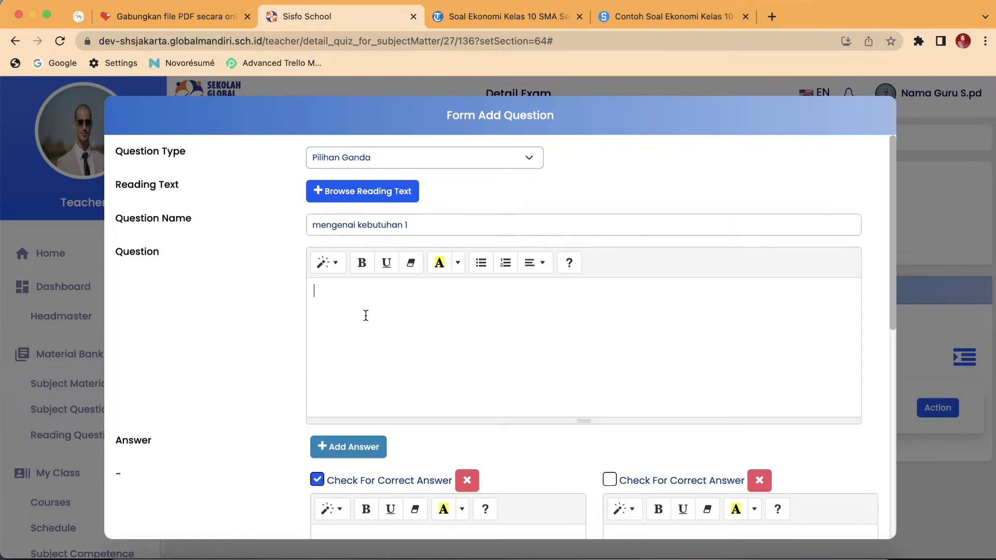
{"action": "type", "text": "Kbeutuhan"}
{"action": "left_click", "coordinate": [328, 294]}
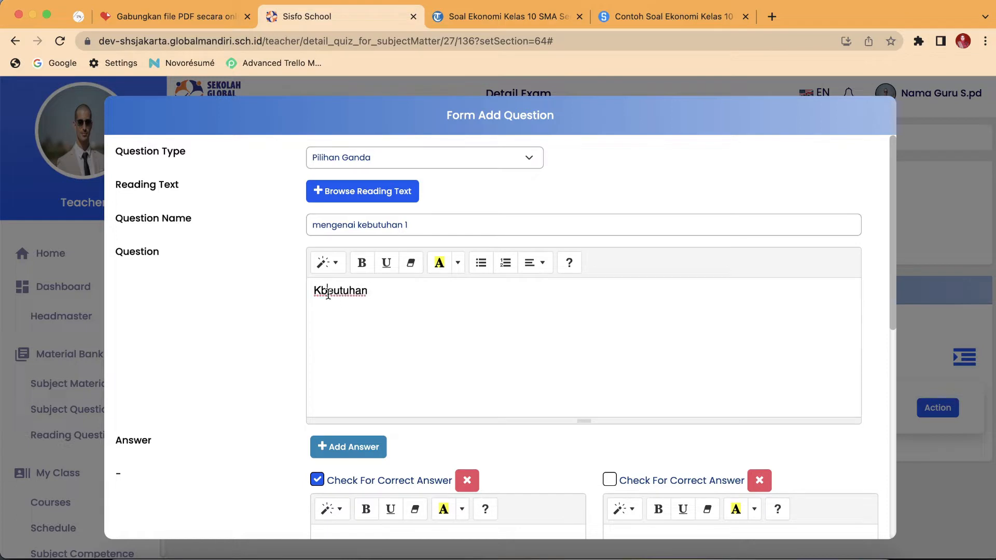
{"action": "key", "text": "BackSpace"}
{"action": "left_click", "coordinate": [328, 297]}
{"action": "type", "text": "b"}
{"action": "left_click", "coordinate": [382, 294]}
{"action": "type", "text": "yang"}
{"action": "type", "text": "pemenuhann"}
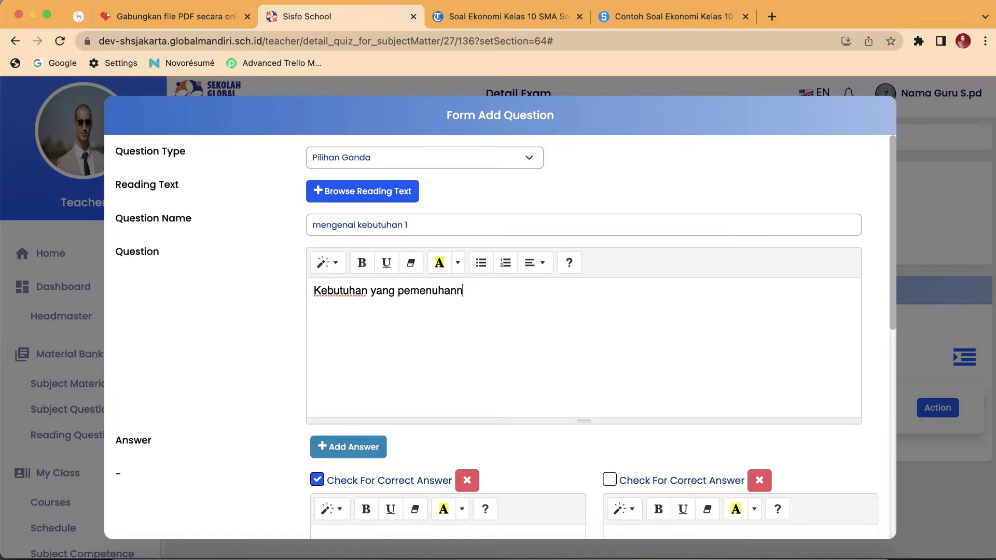
{"action": "type", "text": "ya setelah kebutuhan"}
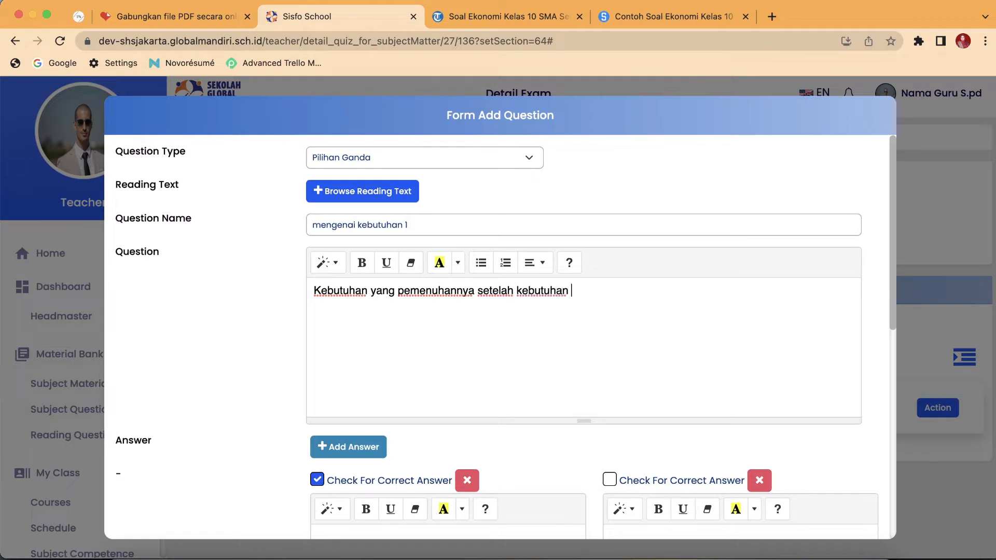
{"action": "type", "text": " primer terpenehi adalah"}
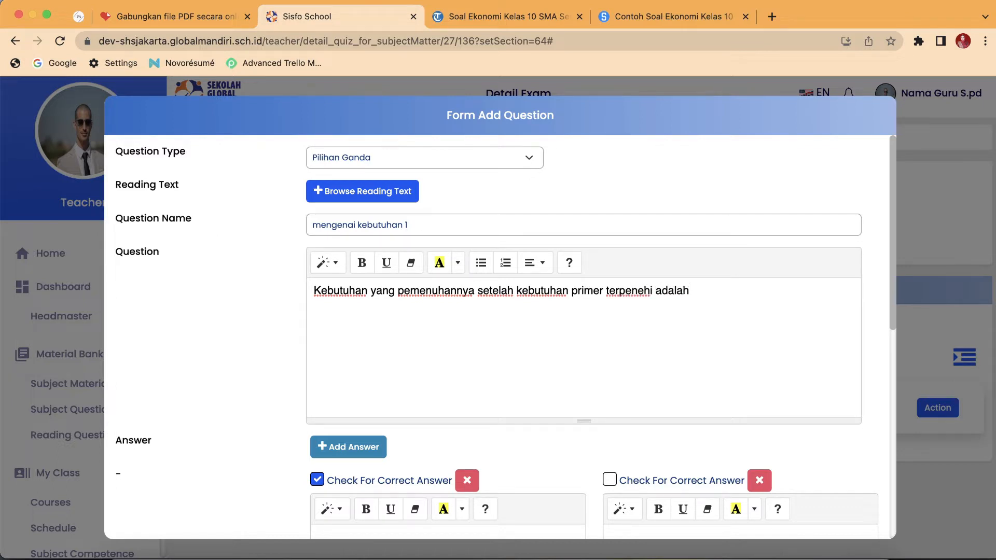
{"action": "type", "text": " kebutuhan"}
Fill the four answer choices, in order, with "Primer", "Sekunder", "Tersier" and "Rohani".
{"action": "scroll", "coordinate": [362, 428], "scroll_direction": "down", "scroll_amount": 5}
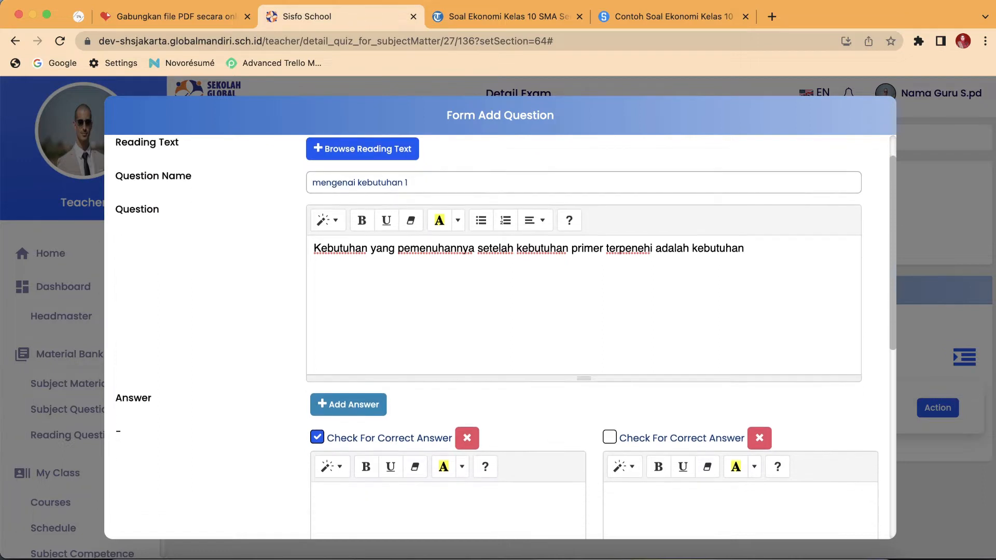
{"action": "left_click", "coordinate": [362, 428]}
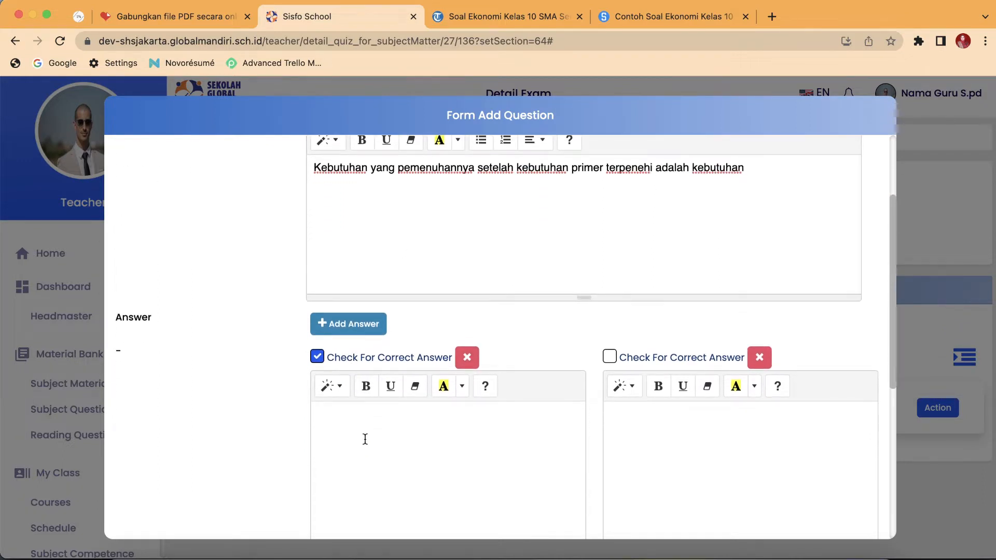
{"action": "type", "text": "Primer"}
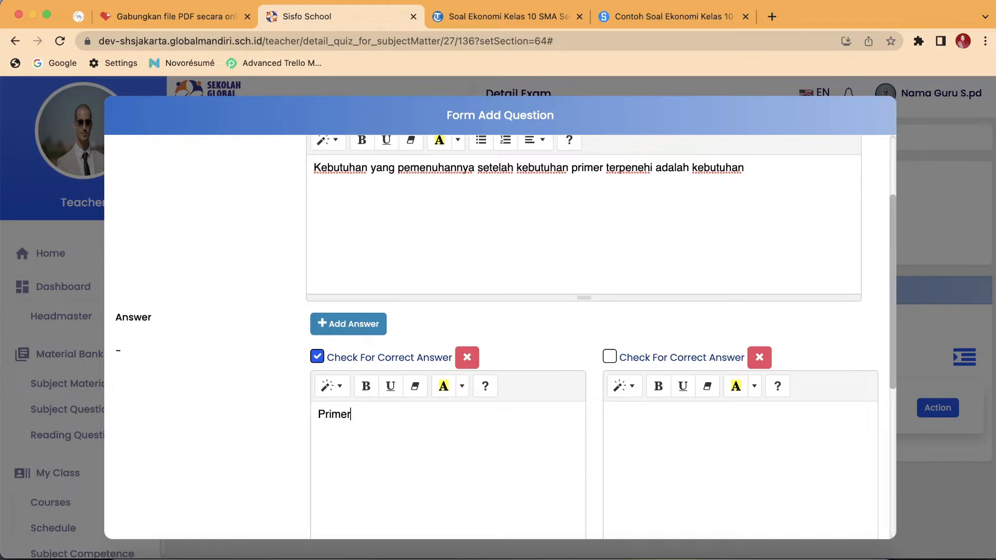
{"action": "scroll", "coordinate": [546, 383], "scroll_direction": "down", "scroll_amount": 4}
{"action": "scroll", "coordinate": [633, 378], "scroll_direction": "down", "scroll_amount": 4}
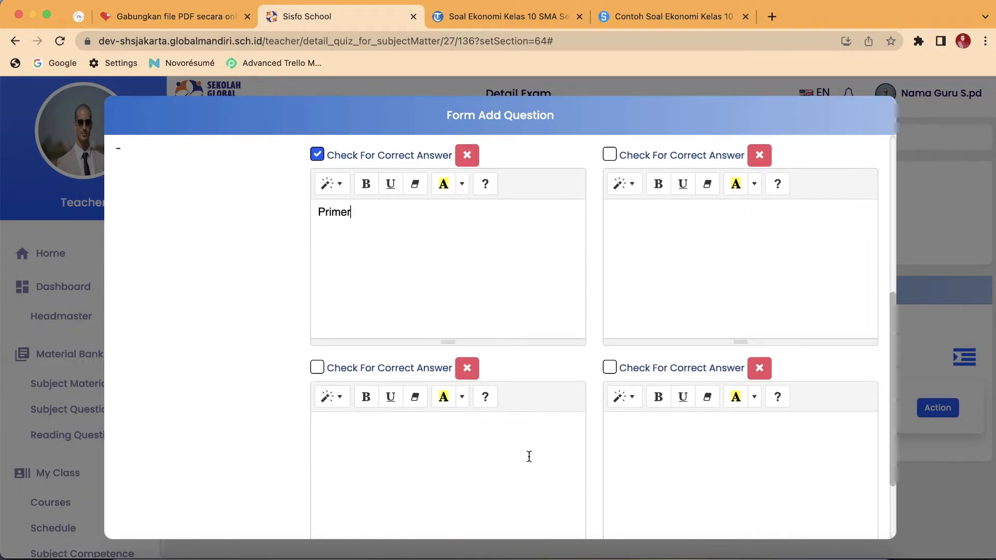
{"action": "left_click", "coordinate": [766, 273]}
{"action": "type", "text": "S"}
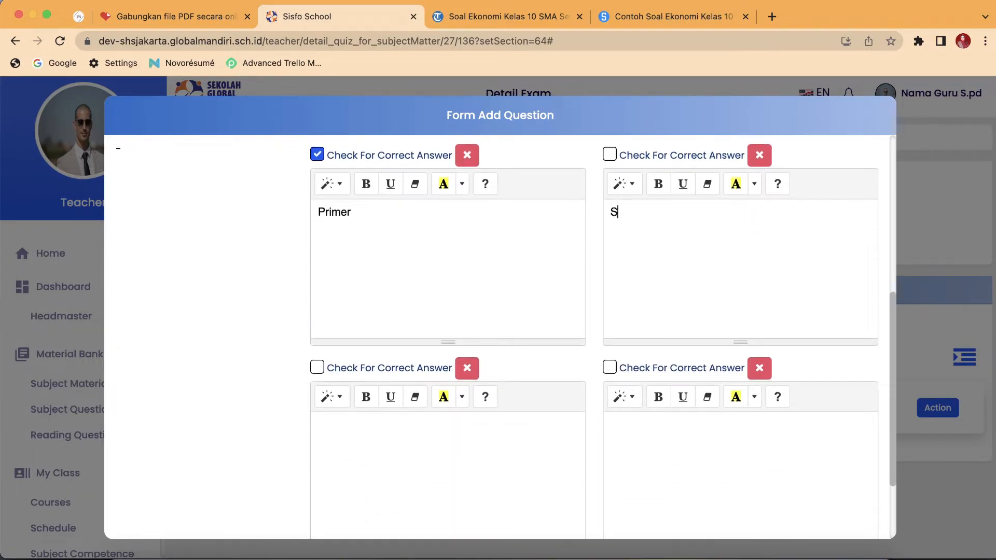
{"action": "type", "text": "ekunder"}
{"action": "left_click", "coordinate": [539, 459]}
{"action": "type", "text": "Tersie"}
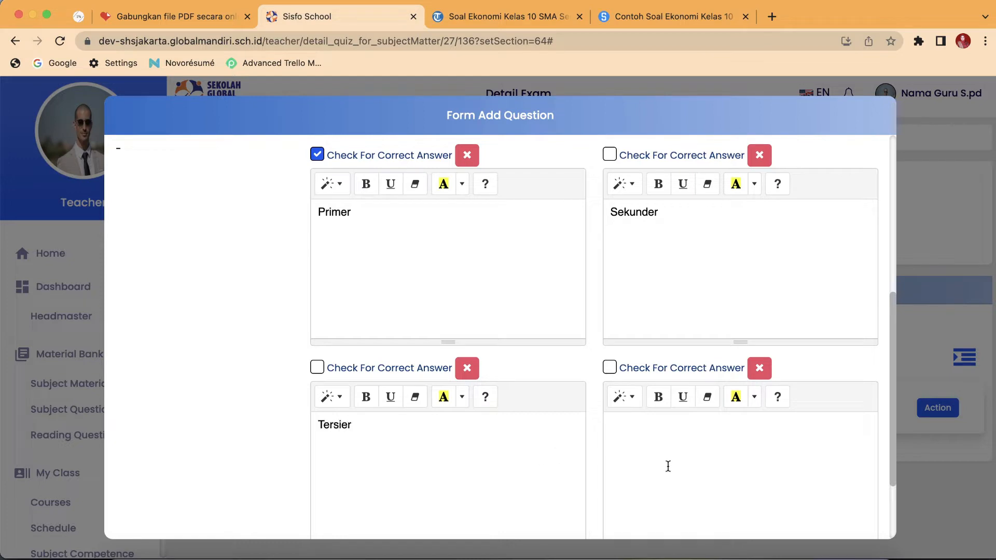
{"action": "left_click", "coordinate": [738, 475]}
{"action": "type", "text": "Rohani"}
Add a fifth answer choice to the question and enter "Jasmani" in it.
{"action": "scroll", "coordinate": [746, 491], "scroll_direction": "down", "scroll_amount": 2}
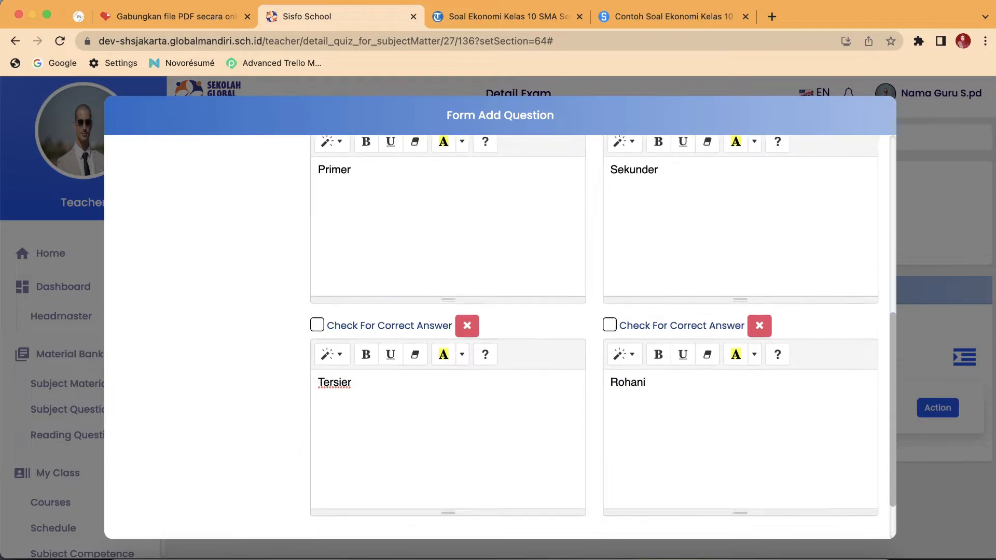
{"action": "scroll", "coordinate": [654, 446], "scroll_direction": "up", "scroll_amount": 3}
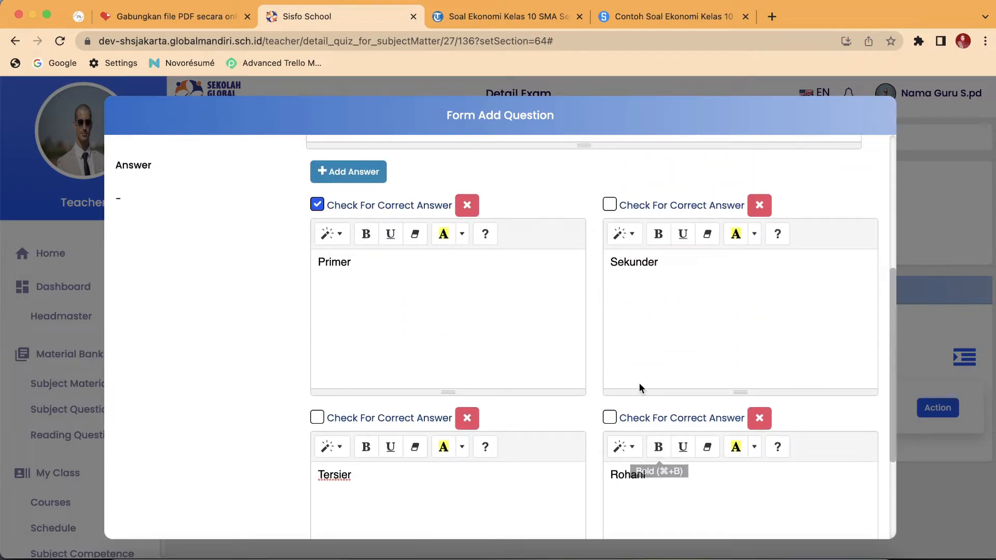
{"action": "scroll", "coordinate": [573, 355], "scroll_direction": "down", "scroll_amount": 2}
{"action": "scroll", "coordinate": [574, 354], "scroll_direction": "up", "scroll_amount": 3}
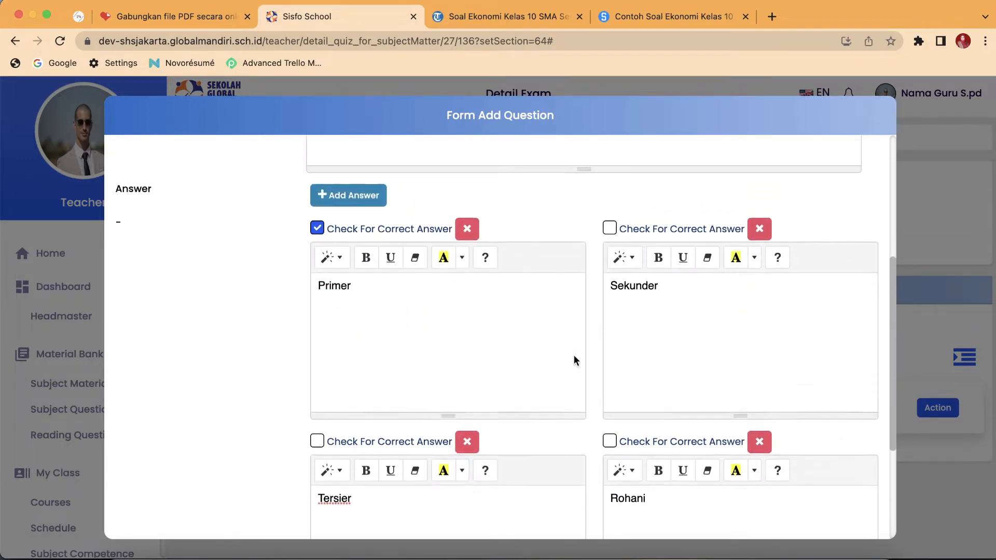
{"action": "scroll", "coordinate": [574, 355], "scroll_direction": "down", "scroll_amount": 2}
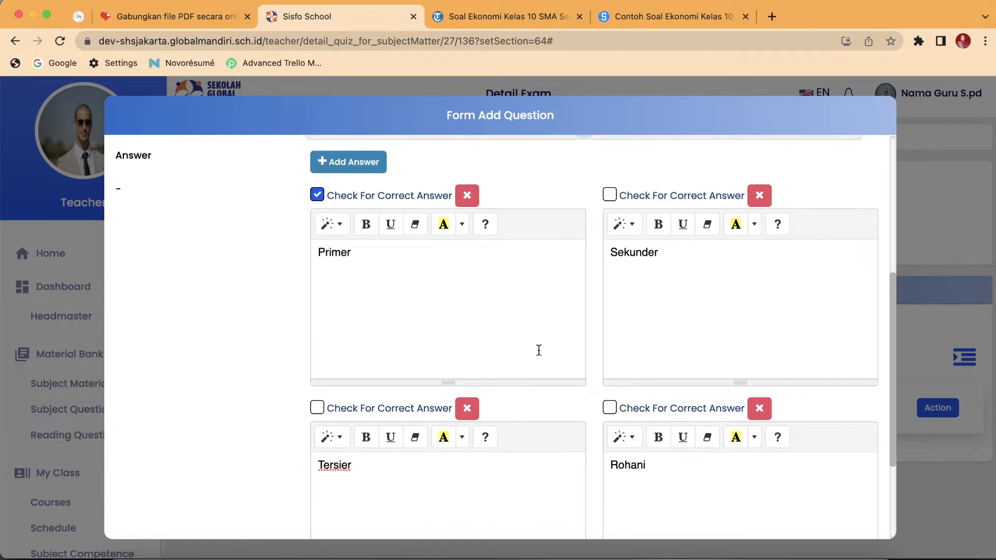
{"action": "scroll", "coordinate": [540, 350], "scroll_direction": "up", "scroll_amount": 1}
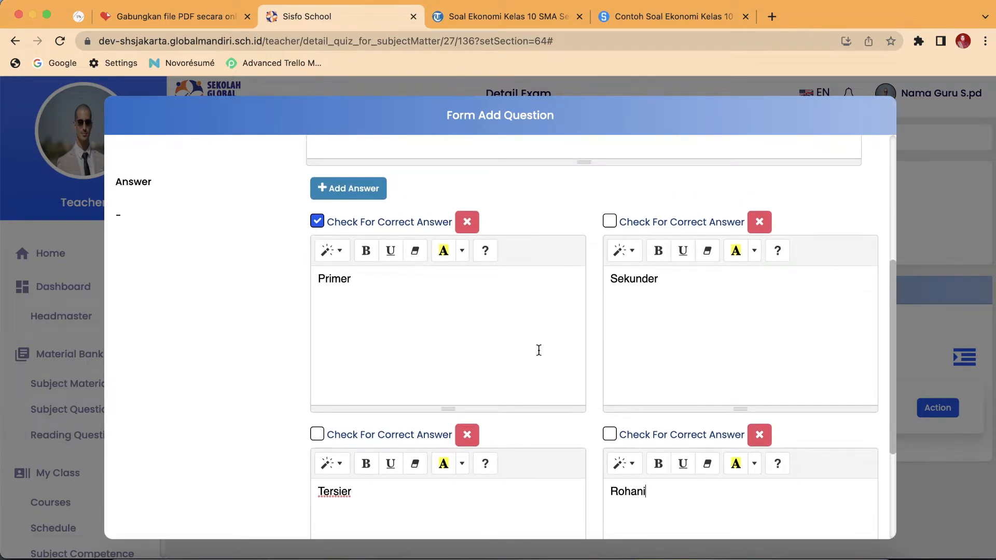
{"action": "left_click", "coordinate": [378, 193]}
{"action": "scroll", "coordinate": [416, 313], "scroll_direction": "down", "scroll_amount": 5}
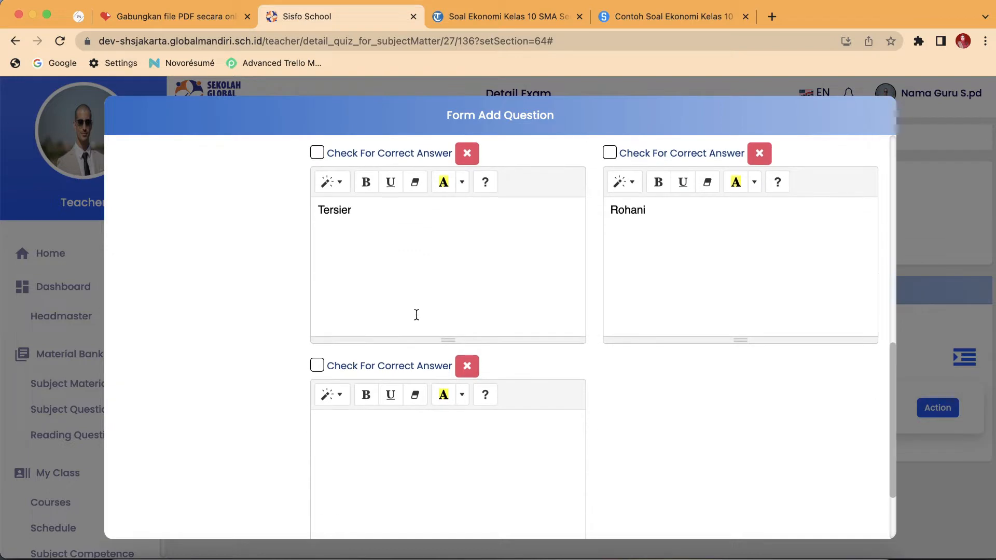
{"action": "scroll", "coordinate": [416, 422], "scroll_direction": "down", "scroll_amount": 2}
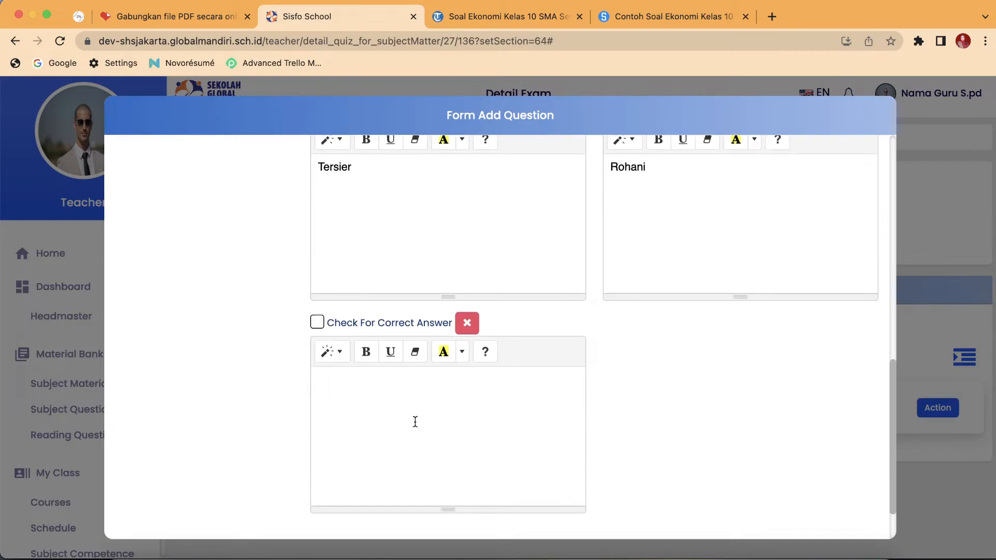
{"action": "type", "text": "Jasmani"}
Mark the "Sekunder" choice as a correct answer and save the multiple-choice question.
{"action": "scroll", "coordinate": [419, 318], "scroll_direction": "up", "scroll_amount": 8}
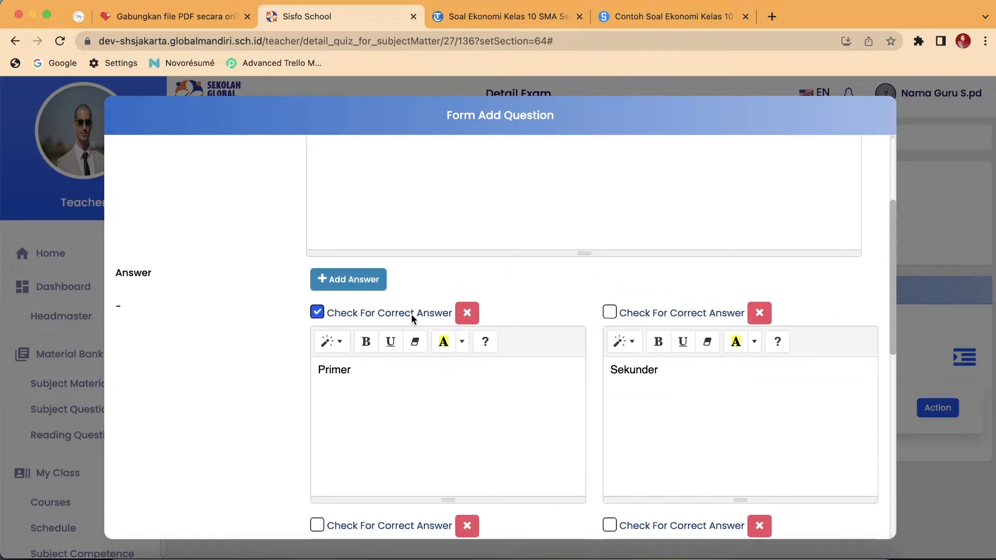
{"action": "scroll", "coordinate": [411, 314], "scroll_direction": "down", "scroll_amount": 1}
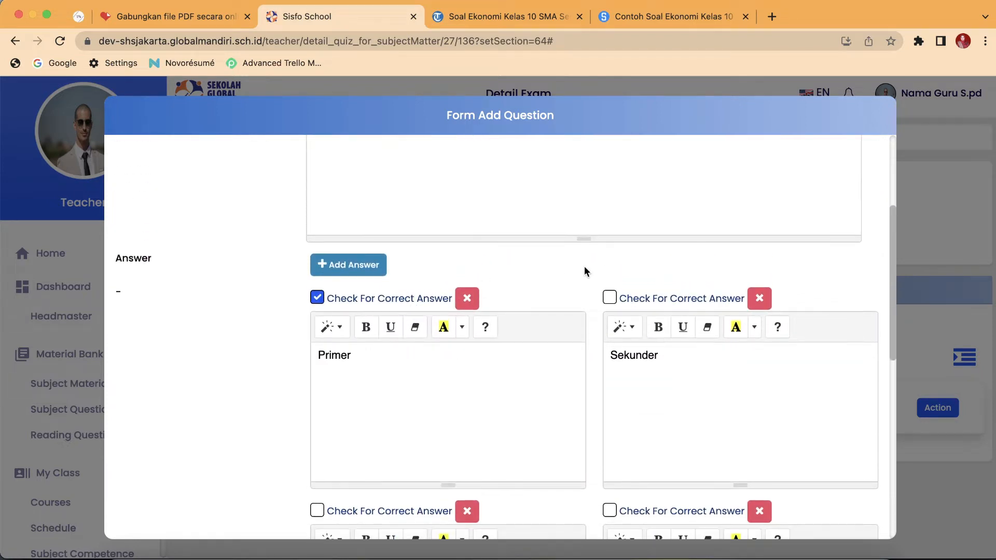
{"action": "left_click", "coordinate": [611, 297]}
{"action": "scroll", "coordinate": [615, 296], "scroll_direction": "up", "scroll_amount": 5}
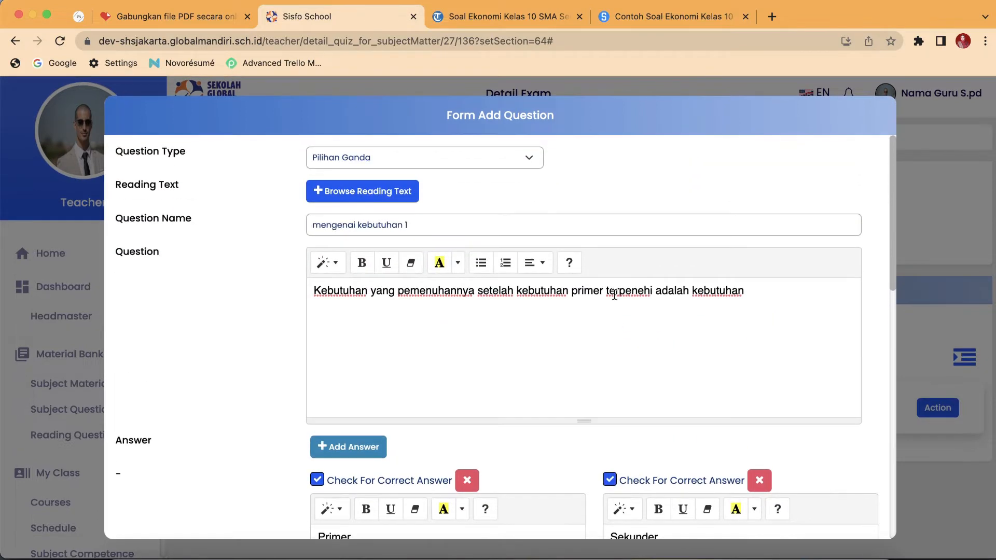
{"action": "scroll", "coordinate": [615, 294], "scroll_direction": "up", "scroll_amount": 2}
{"action": "scroll", "coordinate": [614, 294], "scroll_direction": "down", "scroll_amount": 10}
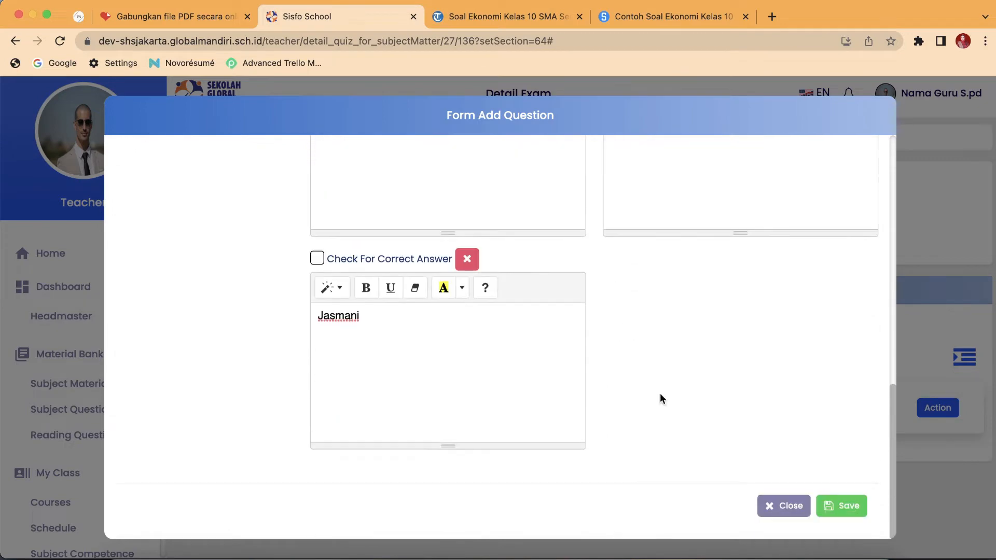
{"action": "left_click", "coordinate": [841, 506]}
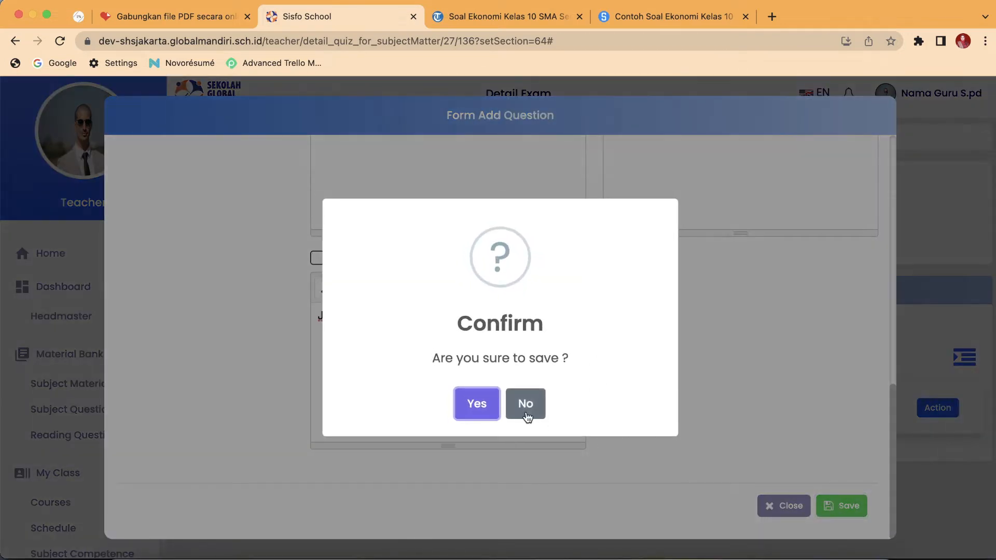
{"action": "left_click", "coordinate": [481, 409]}
{"action": "left_click", "coordinate": [488, 406]}
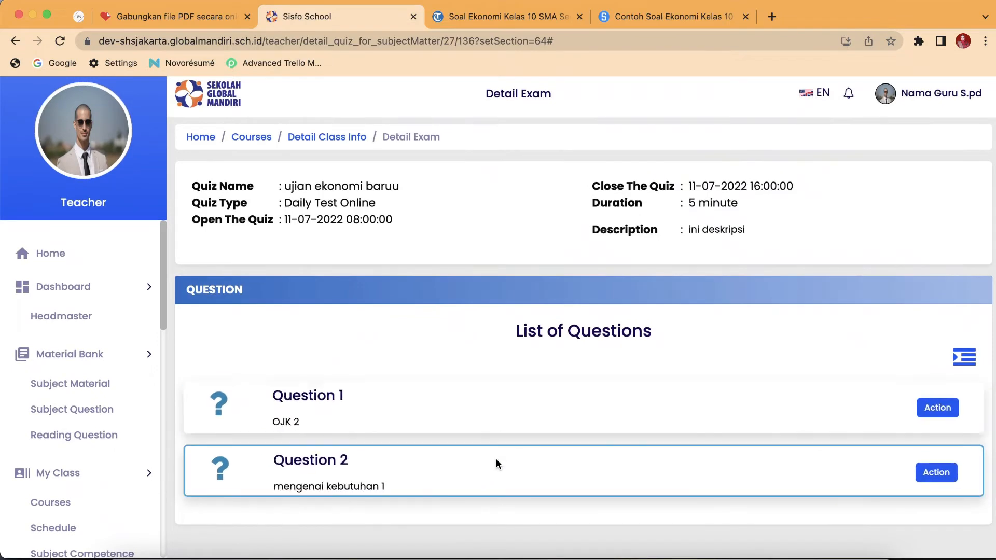
Start importing from the question bank and list the available questions of type "Pilihan Ganda".
{"action": "left_click", "coordinate": [966, 358]}
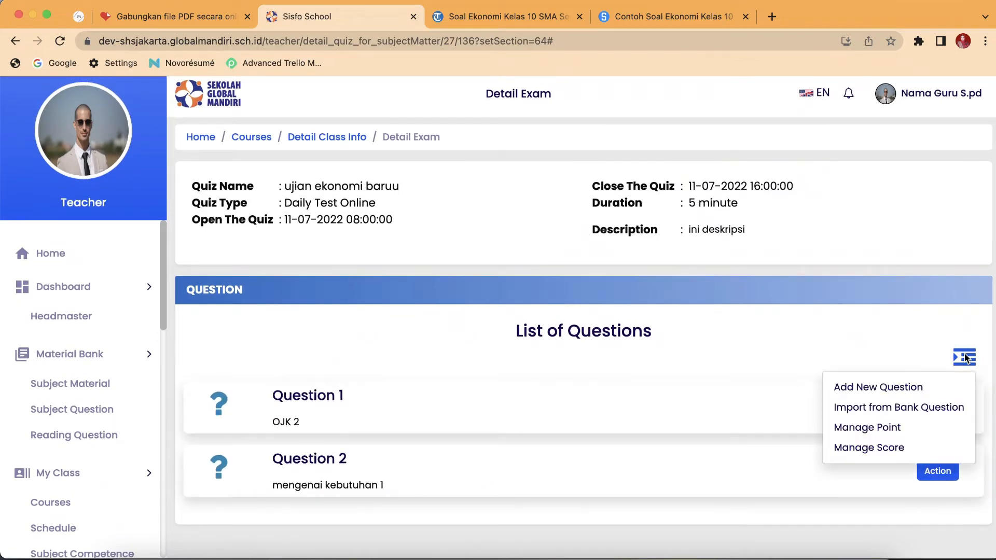
{"action": "left_click", "coordinate": [927, 411]}
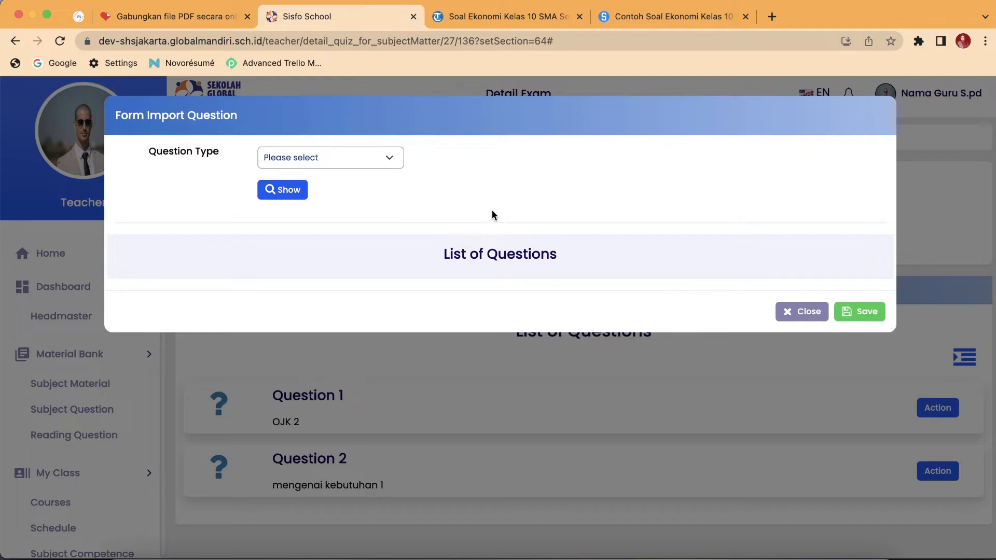
{"action": "left_click", "coordinate": [355, 165]}
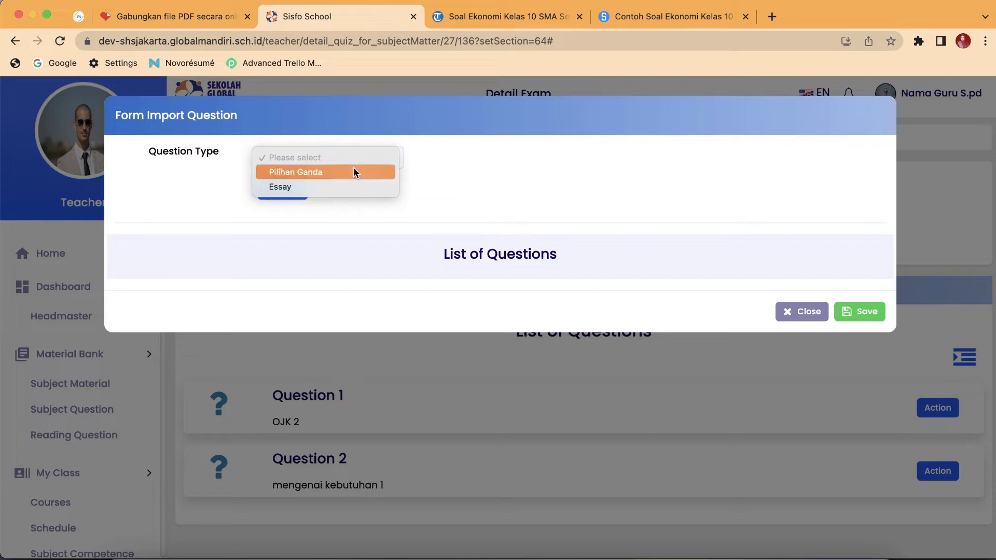
{"action": "left_click", "coordinate": [353, 170]}
{"action": "left_click", "coordinate": [299, 196]}
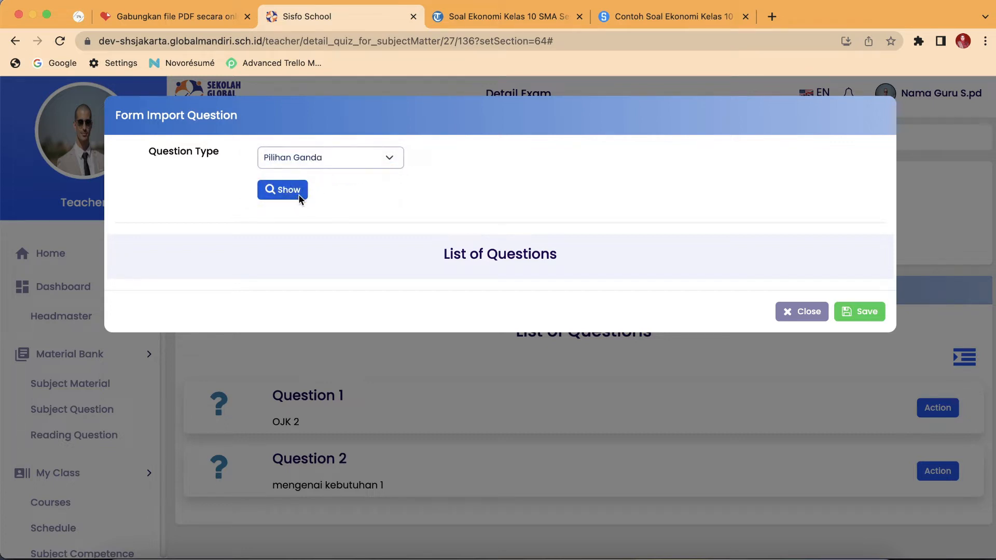
{"action": "scroll", "coordinate": [300, 201], "scroll_direction": "down", "scroll_amount": 1}
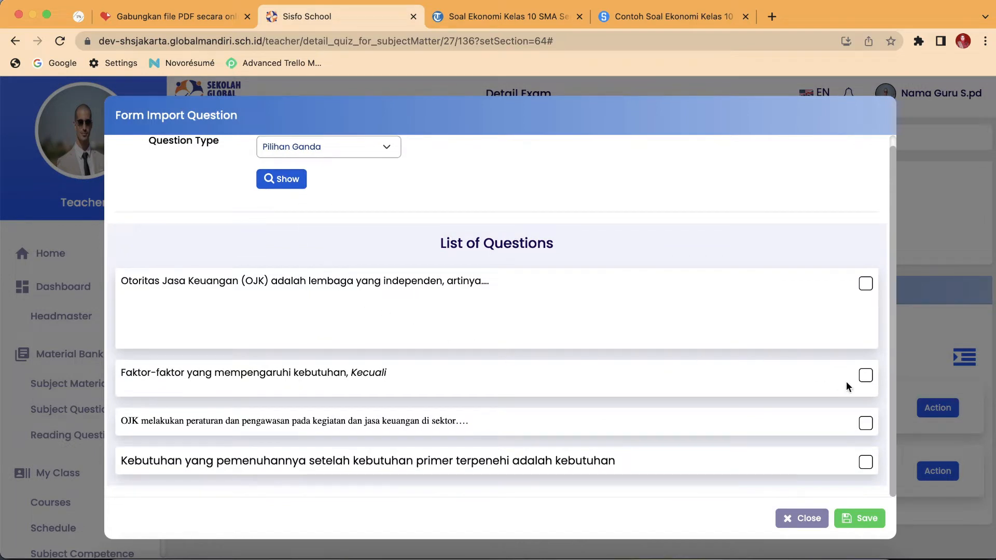
Import the multiple-choice question "Faktor-faktor yang mempengaruhi kebutuhan, Kecuali" into the exam and confirm the save.
{"action": "left_click", "coordinate": [865, 375]}
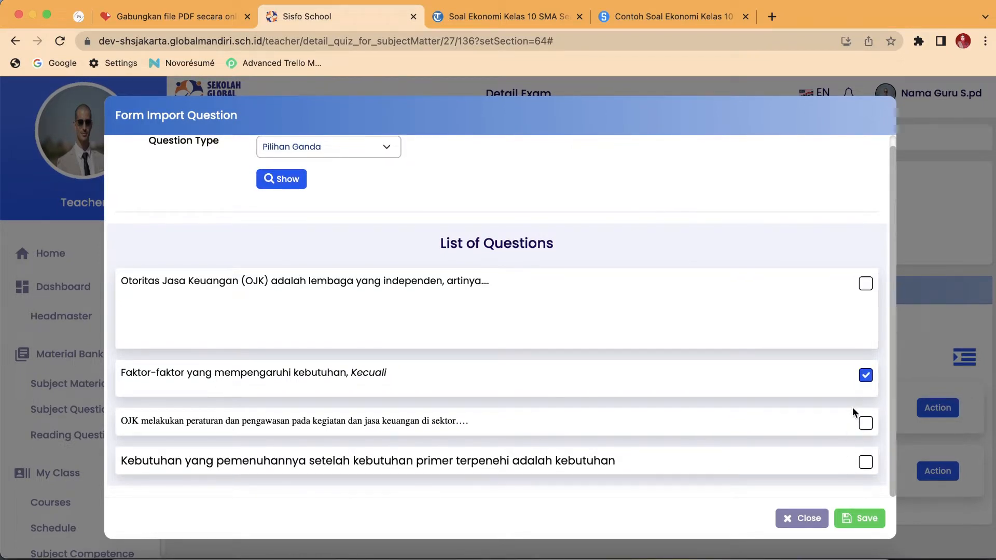
{"action": "left_click", "coordinate": [843, 522]}
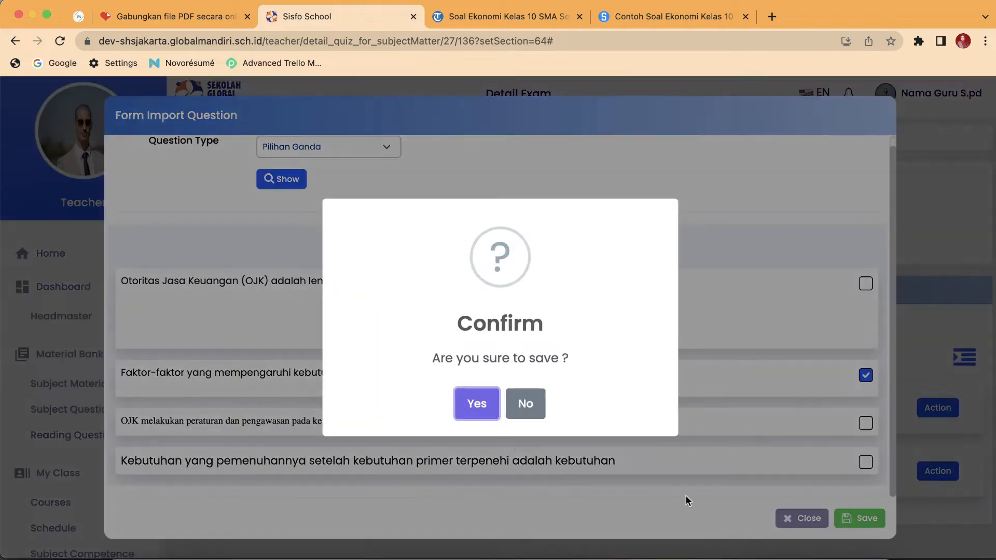
{"action": "left_click", "coordinate": [478, 415]}
{"action": "left_click", "coordinate": [492, 402]}
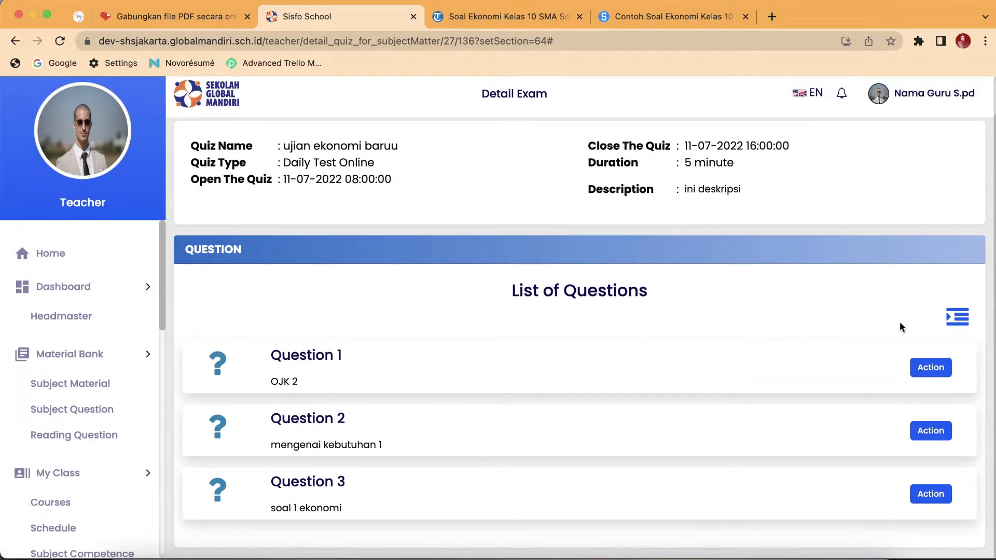
Start another import from the question bank and list the available questions of type "Essay".
{"action": "left_click", "coordinate": [956, 319]}
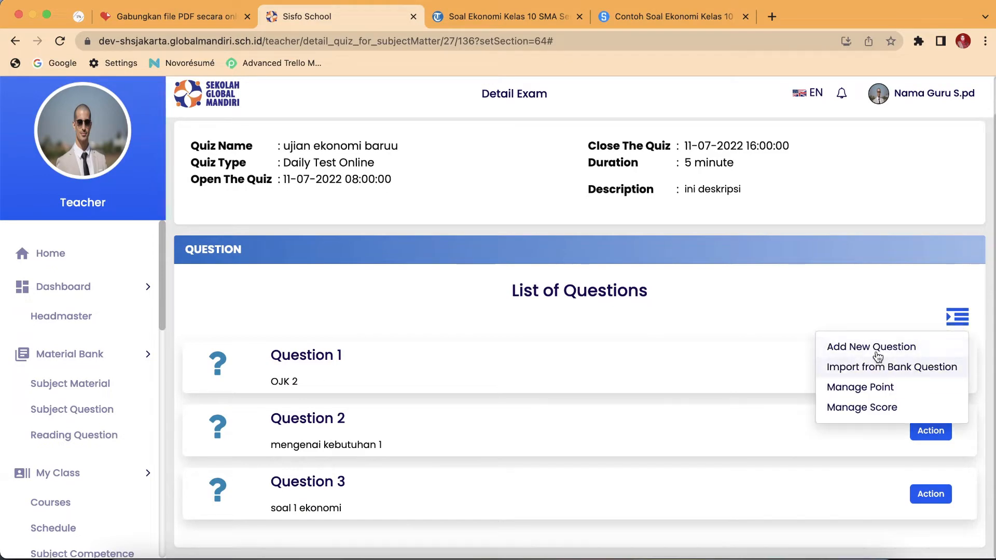
{"action": "left_click", "coordinate": [876, 386]}
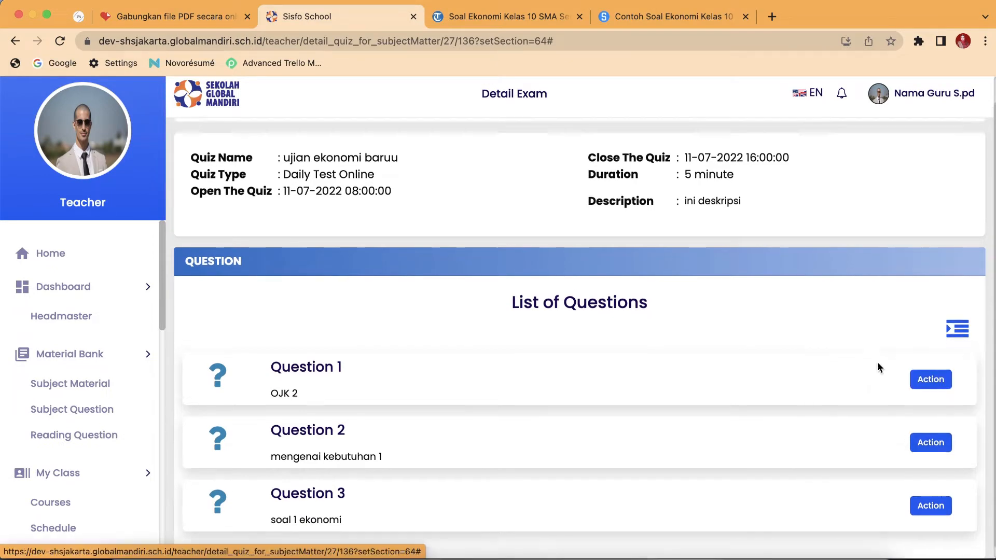
{"action": "left_click", "coordinate": [300, 158]}
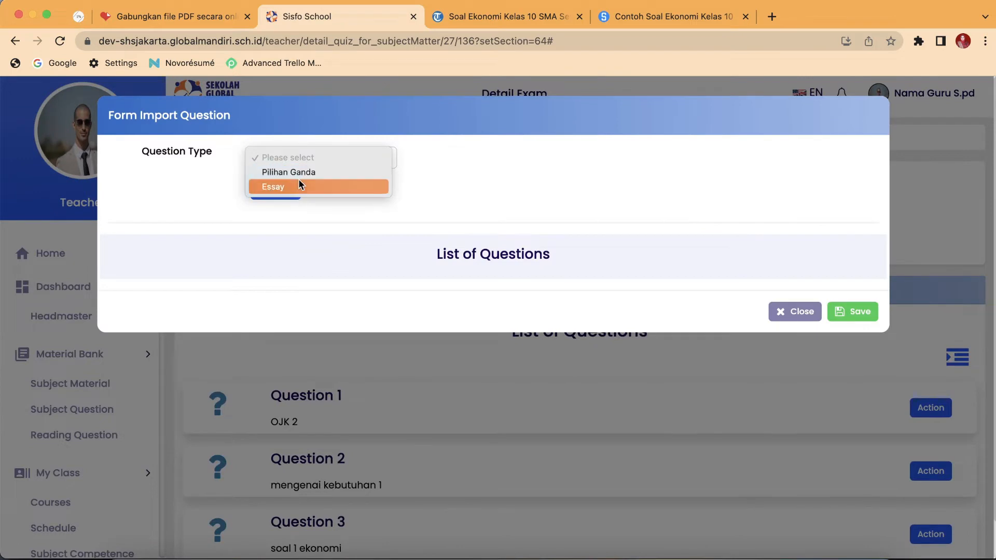
{"action": "left_click", "coordinate": [300, 183]}
{"action": "left_click", "coordinate": [280, 192]}
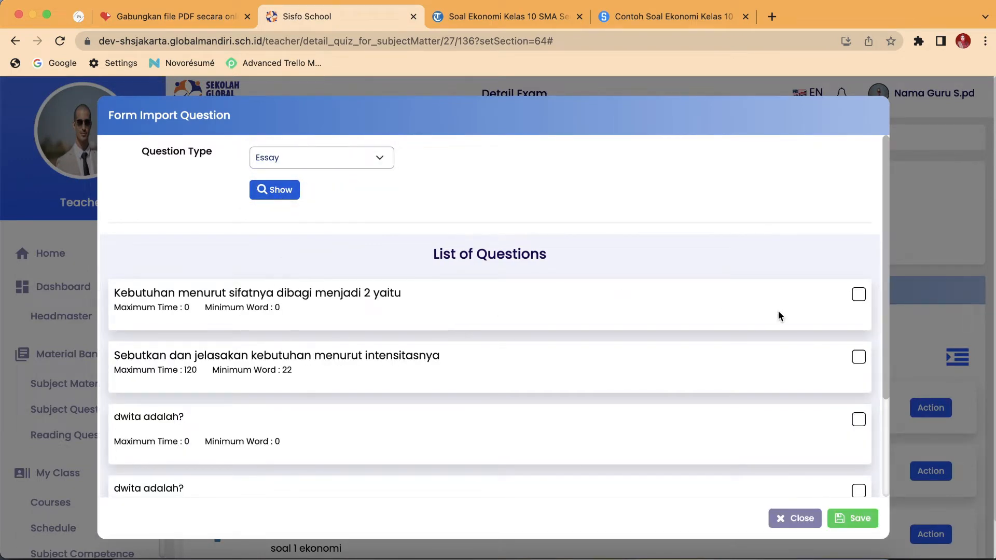
Import the essay question "Sebutkan dan jelasakan kebutuhan menurut intensitasnya" into the exam and confirm the save.
{"action": "left_click", "coordinate": [857, 356]}
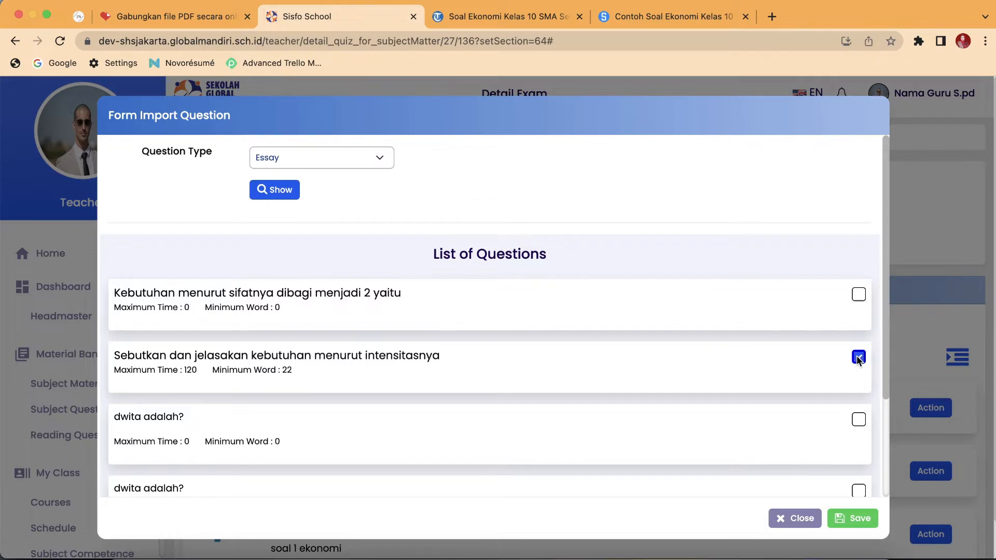
{"action": "left_click", "coordinate": [845, 519]}
{"action": "left_click", "coordinate": [472, 401]}
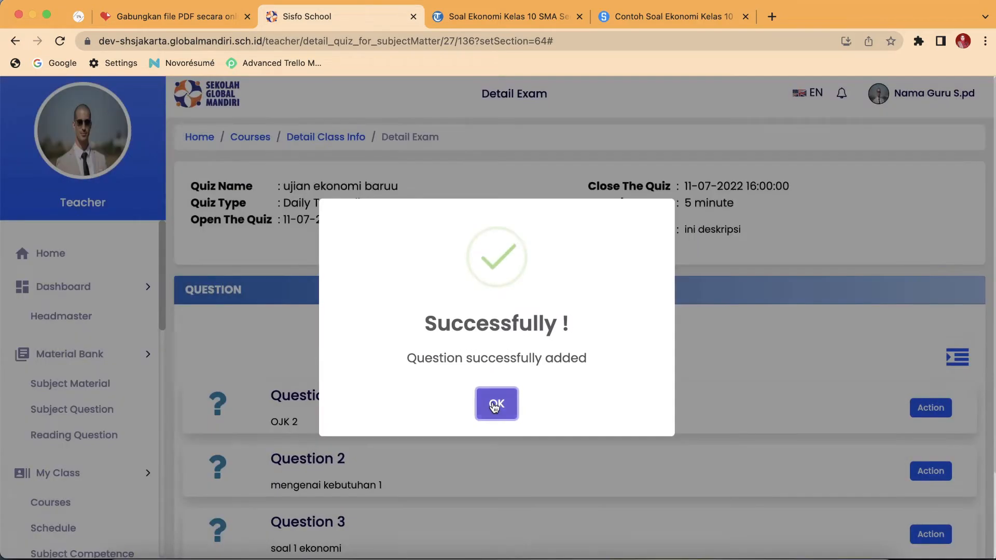
{"action": "left_click", "coordinate": [493, 402]}
{"action": "scroll", "coordinate": [492, 400], "scroll_direction": "down", "scroll_amount": 2}
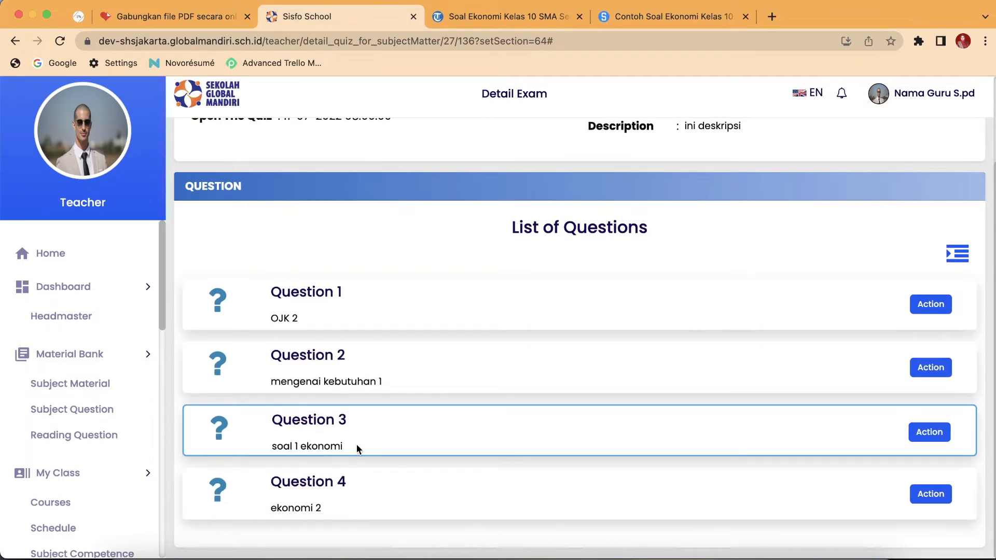
{"action": "left_click_drag", "start_coordinate": [355, 444], "coordinate": [270, 446]}
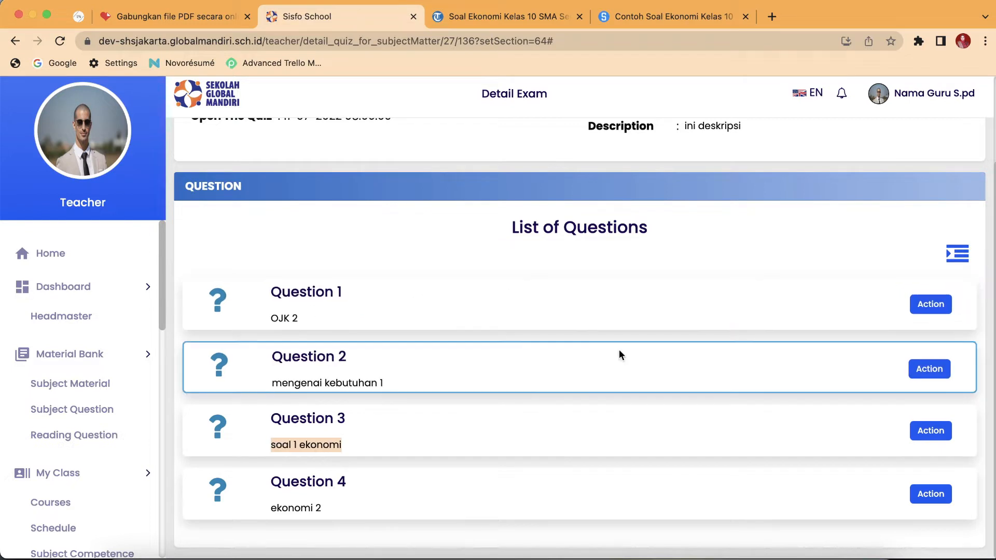
{"action": "scroll", "coordinate": [738, 362], "scroll_direction": "up", "scroll_amount": 1}
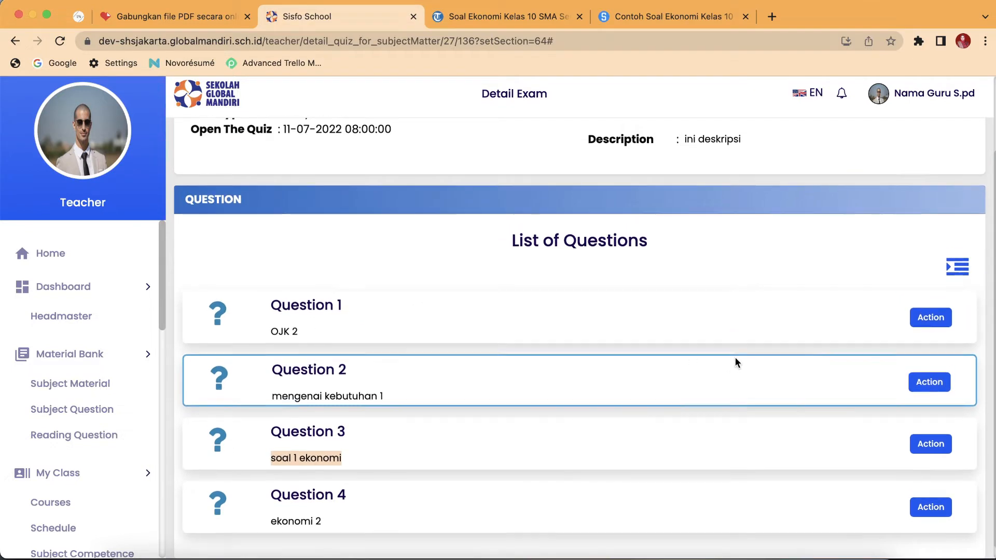
{"action": "left_click", "coordinate": [928, 319]}
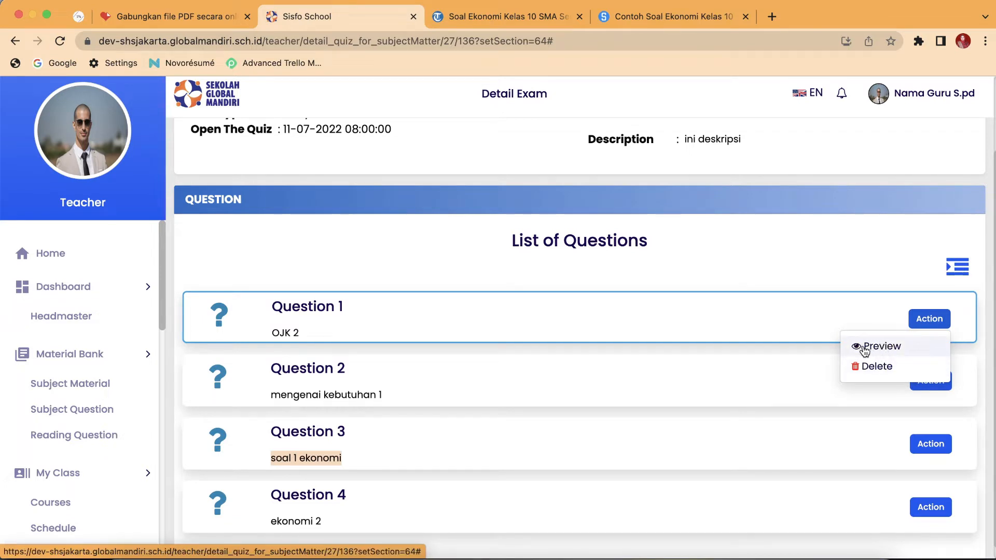
{"action": "left_click", "coordinate": [892, 275]}
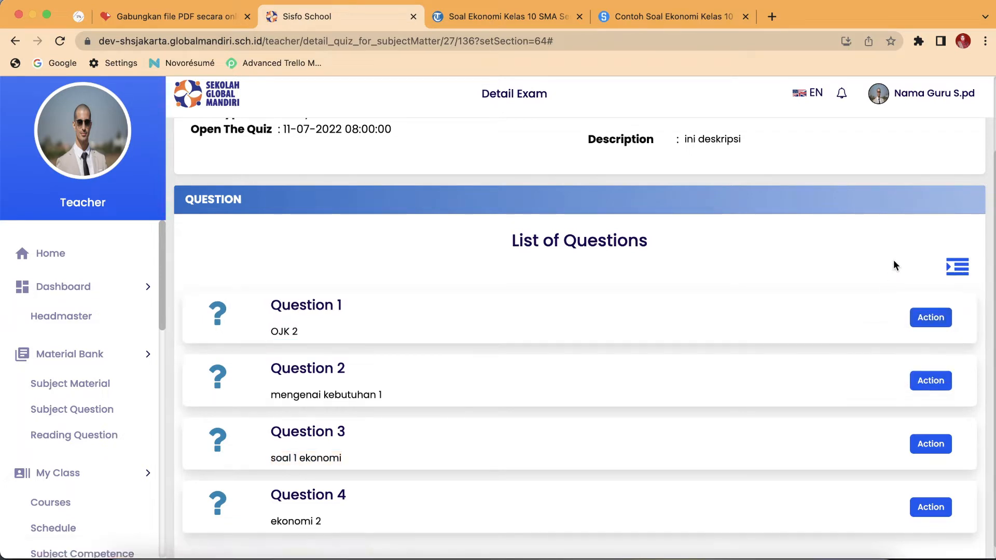
Open the exam's point management form and set the points for Question 1 to 20.
{"action": "left_click", "coordinate": [953, 274]}
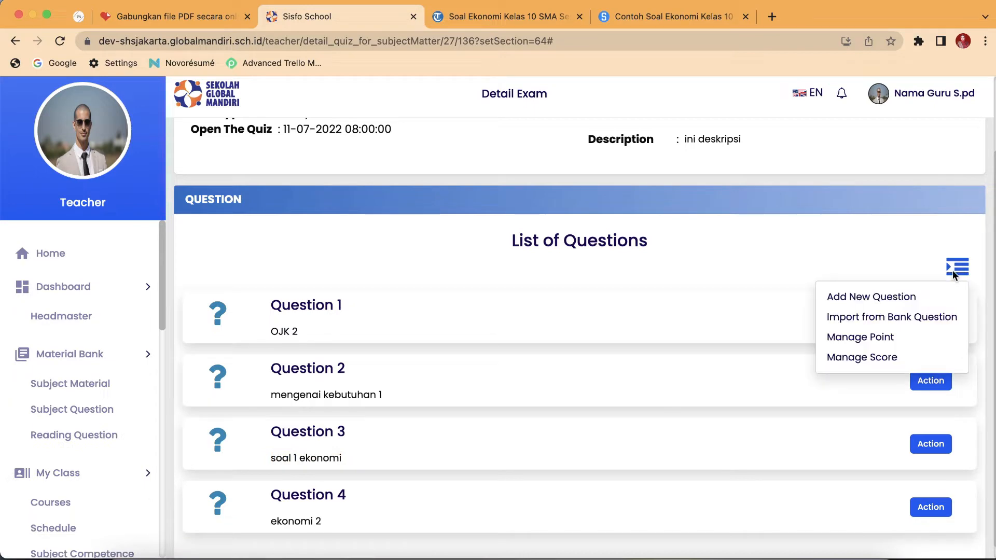
{"action": "left_click", "coordinate": [894, 339]}
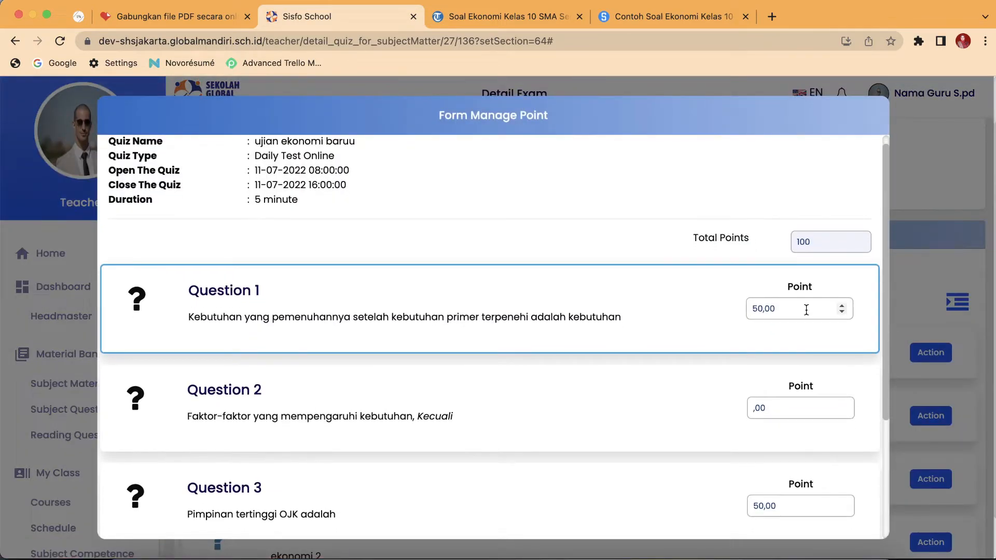
{"action": "scroll", "coordinate": [807, 310], "scroll_direction": "down", "scroll_amount": 1}
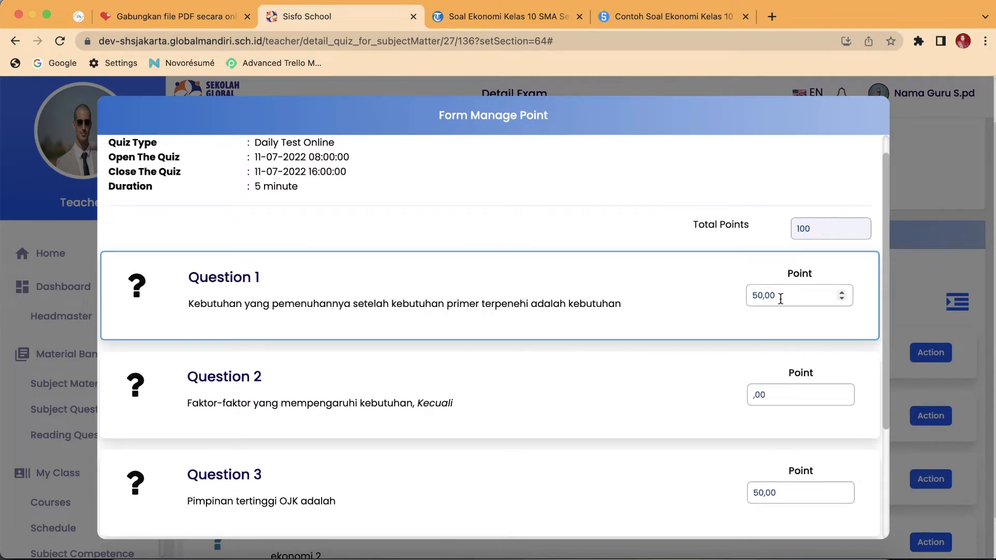
{"action": "left_click_drag", "start_coordinate": [781, 299], "coordinate": [747, 296]}
{"action": "type", "text": "20"}
Set the points for Question 2, about the factors affecting needs, to 20.
{"action": "scroll", "coordinate": [756, 298], "scroll_direction": "down", "scroll_amount": 1}
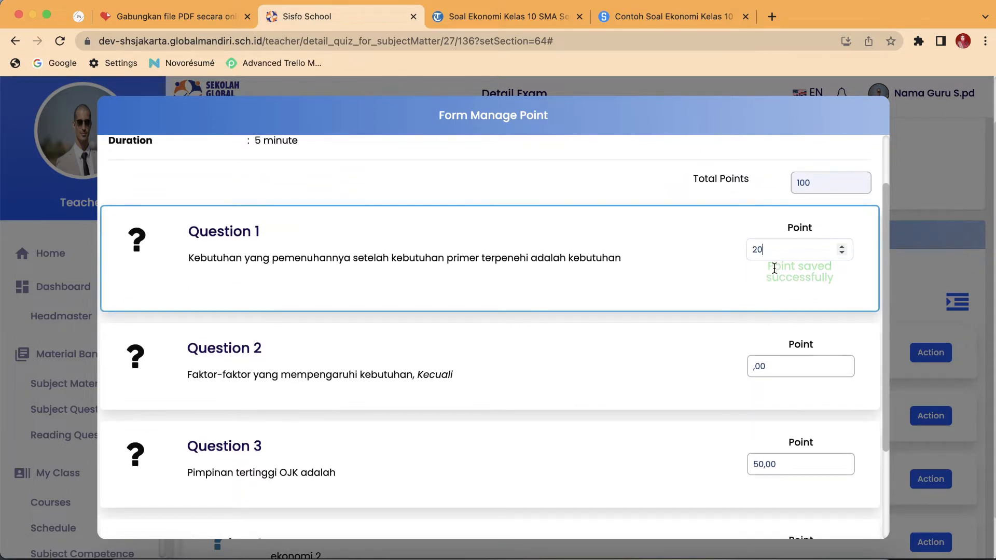
{"action": "scroll", "coordinate": [769, 366], "scroll_direction": "down", "scroll_amount": 1}
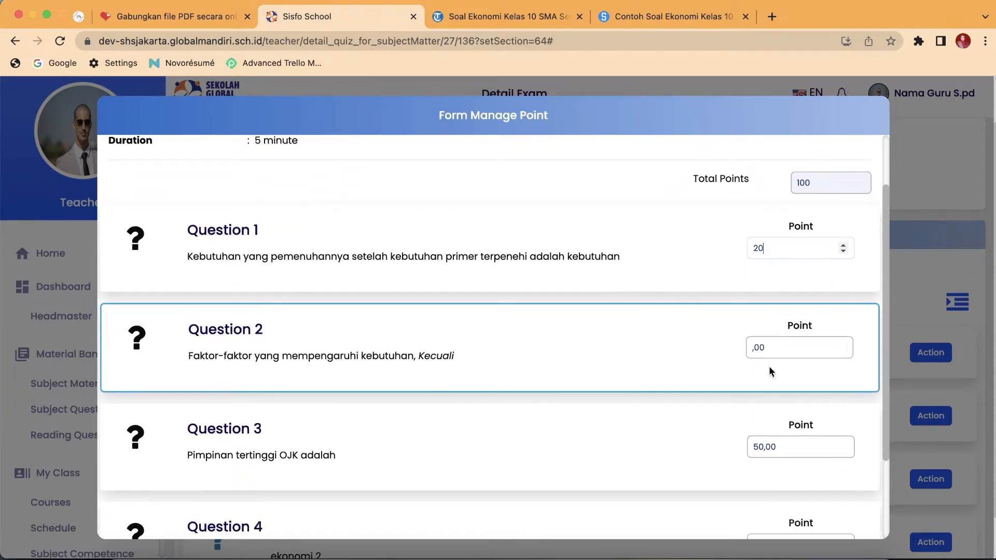
{"action": "key", "text": "Tab"}
{"action": "type", "text": "30"}
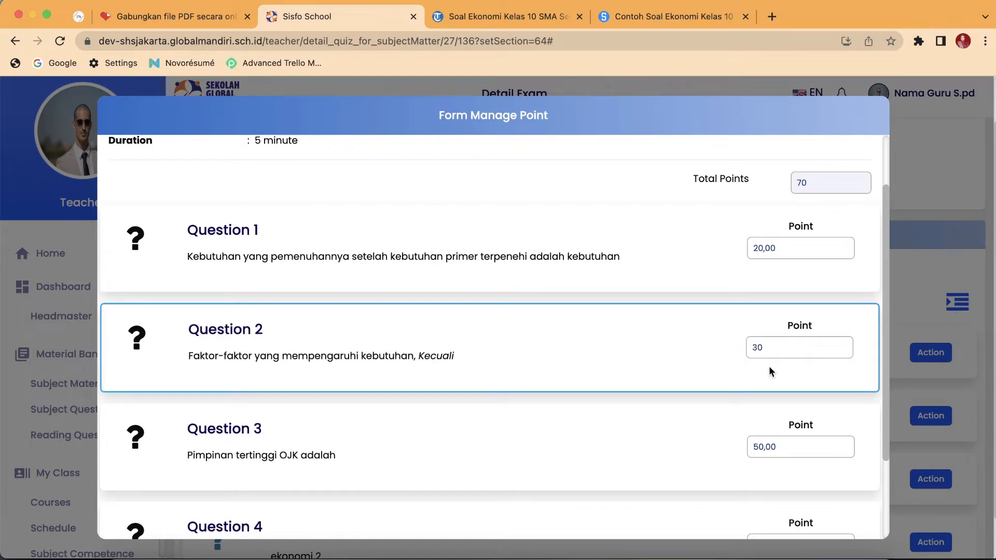
{"action": "left_click_drag", "start_coordinate": [772, 348], "coordinate": [738, 347]}
{"action": "type", "text": "20"}
{"action": "scroll", "coordinate": [738, 346], "scroll_direction": "down", "scroll_amount": 4}
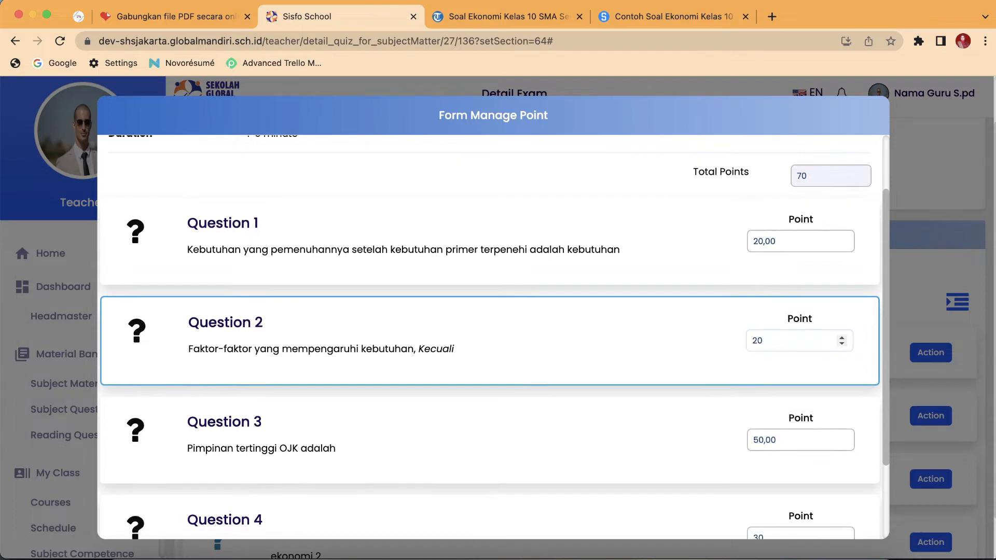
Set the points for Question 3, "Pimpinan tertinggi OJK adalah", to 30.
{"action": "left_click", "coordinate": [835, 372]}
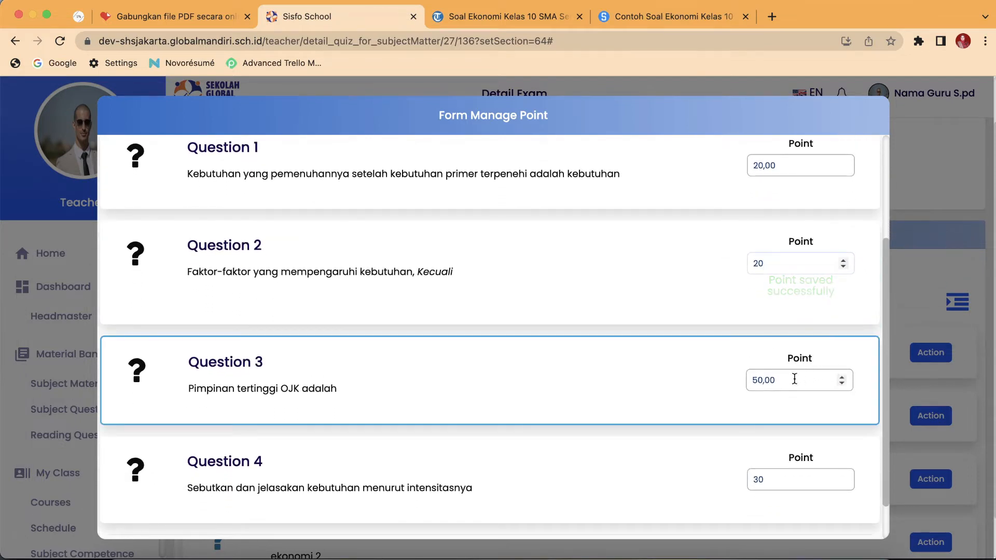
{"action": "scroll", "coordinate": [792, 378], "scroll_direction": "down", "scroll_amount": 1}
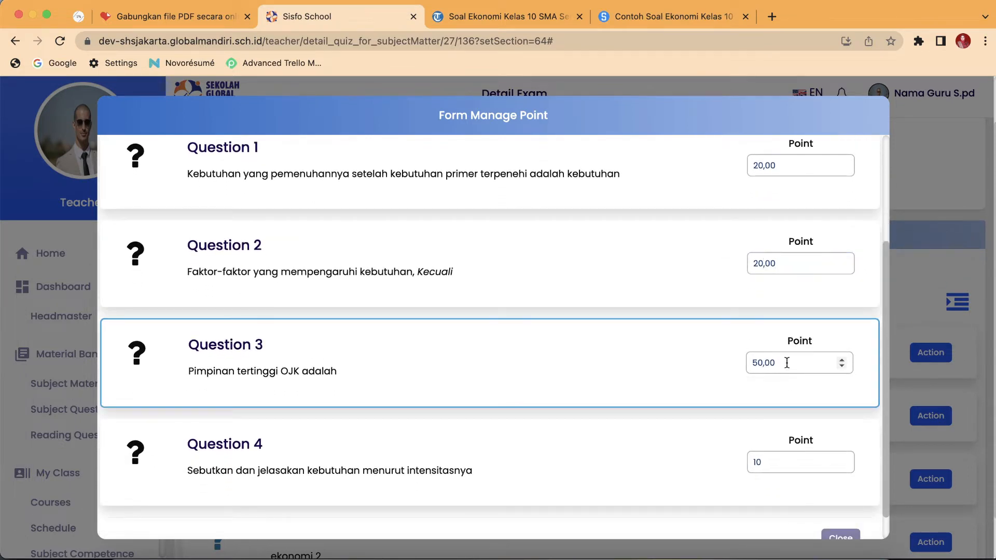
{"action": "left_click_drag", "start_coordinate": [787, 362], "coordinate": [740, 363]}
{"action": "type", "text": "30"}
Set the points for Question 4, the essay on needs by intensity, to 30.
{"action": "left_click_drag", "start_coordinate": [765, 464], "coordinate": [749, 459]}
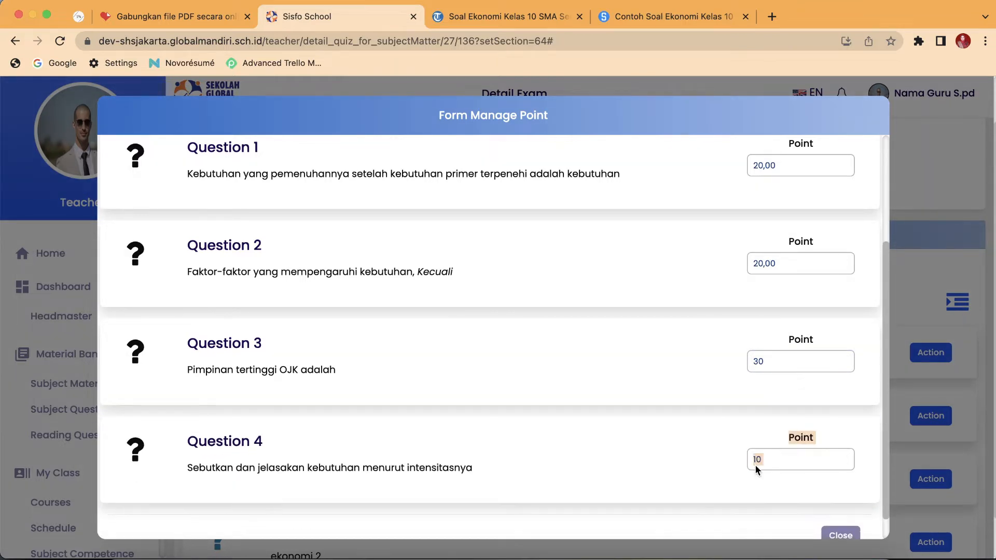
{"action": "left_click", "coordinate": [774, 459]}
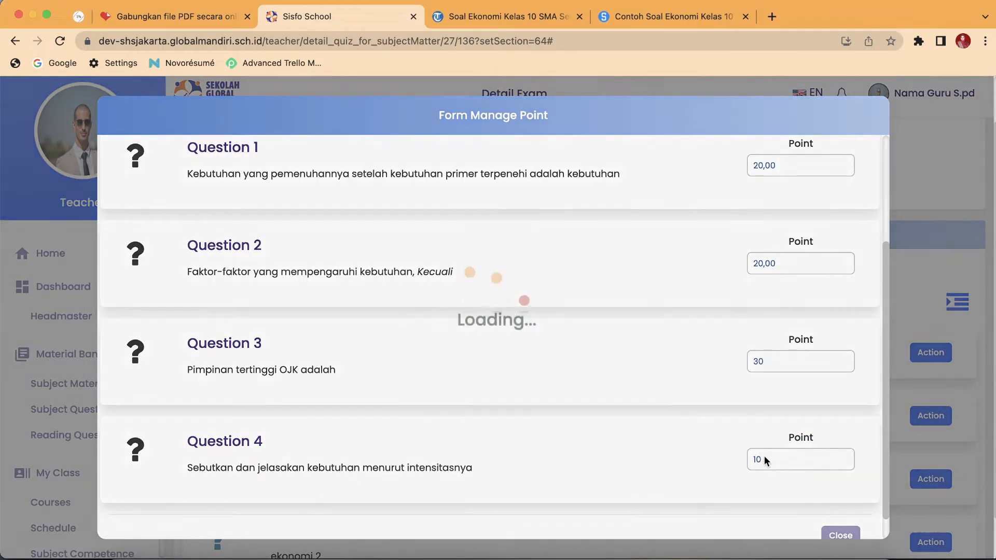
{"action": "scroll", "coordinate": [763, 458], "scroll_direction": "up", "scroll_amount": 3}
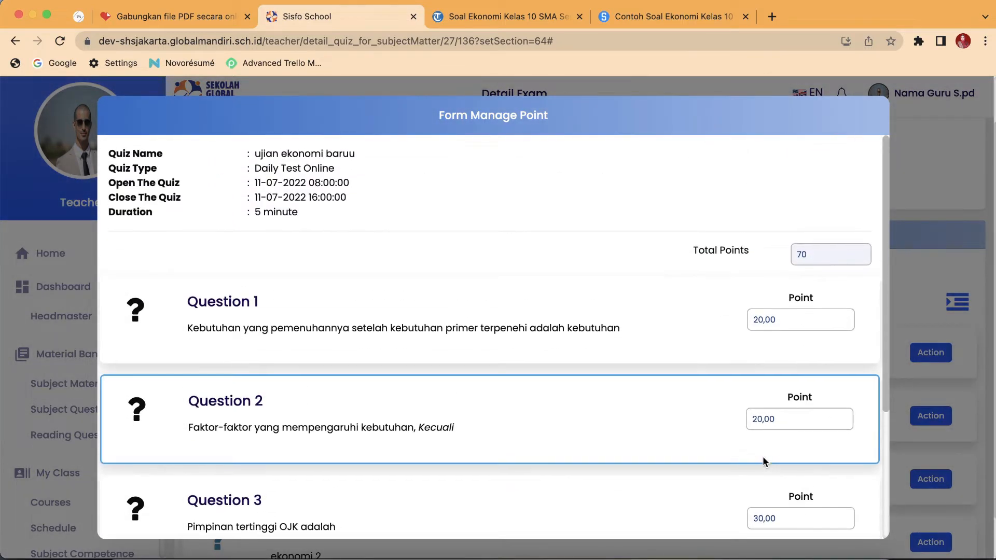
{"action": "scroll", "coordinate": [763, 459], "scroll_direction": "down", "scroll_amount": 2}
{"action": "scroll", "coordinate": [763, 456], "scroll_direction": "down", "scroll_amount": 2}
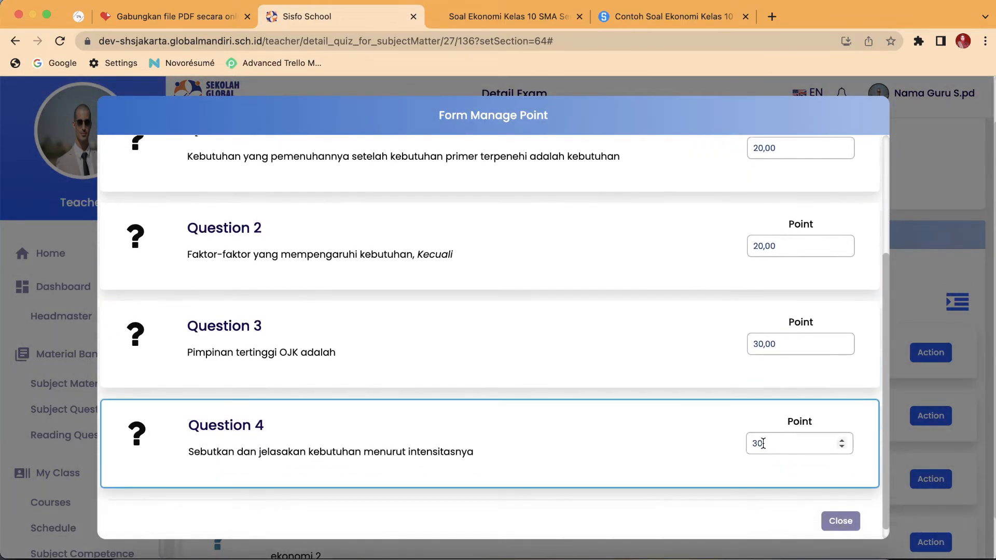
{"action": "type", "text": ",00"}
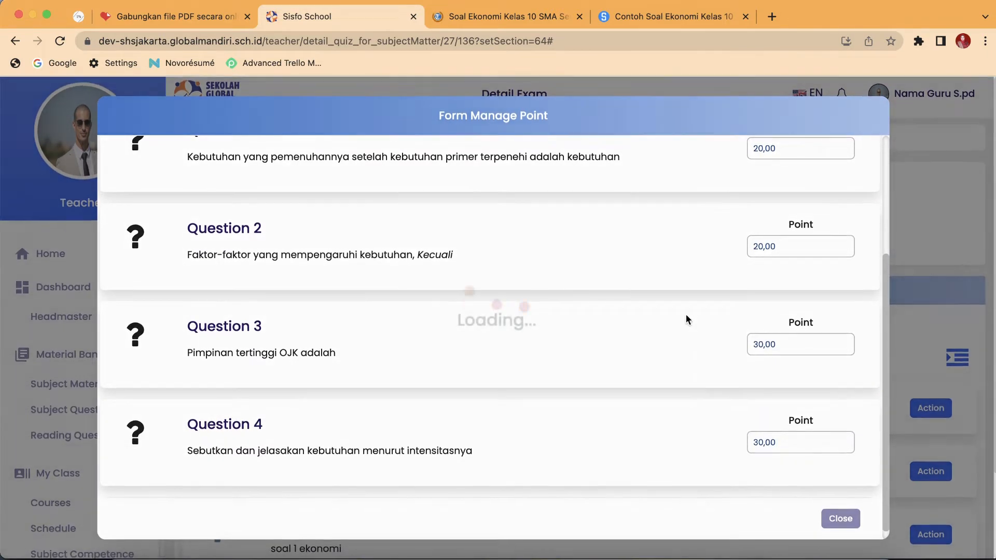
{"action": "scroll", "coordinate": [686, 311], "scroll_direction": "up", "scroll_amount": 3}
{"action": "scroll", "coordinate": [686, 312], "scroll_direction": "up", "scroll_amount": 1}
{"action": "scroll", "coordinate": [686, 311], "scroll_direction": "down", "scroll_amount": 1}
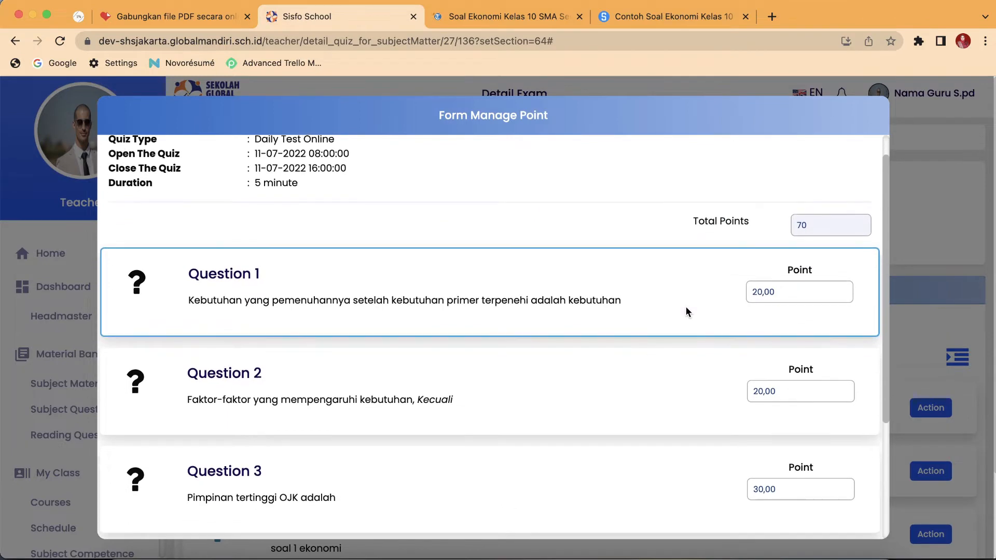
{"action": "scroll", "coordinate": [745, 330], "scroll_direction": "down", "scroll_amount": 1}
{"action": "scroll", "coordinate": [745, 329], "scroll_direction": "down", "scroll_amount": 2}
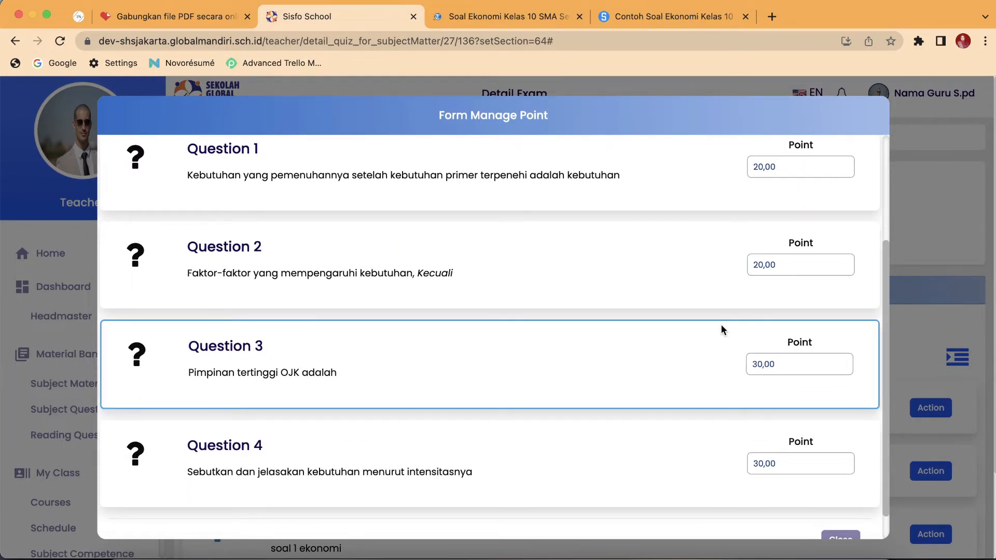
Try to raise the points for Question 1, about needs met after primary needs, to 30.
{"action": "scroll", "coordinate": [721, 327], "scroll_direction": "up", "scroll_amount": 3}
{"action": "scroll", "coordinate": [721, 327], "scroll_direction": "down", "scroll_amount": 2}
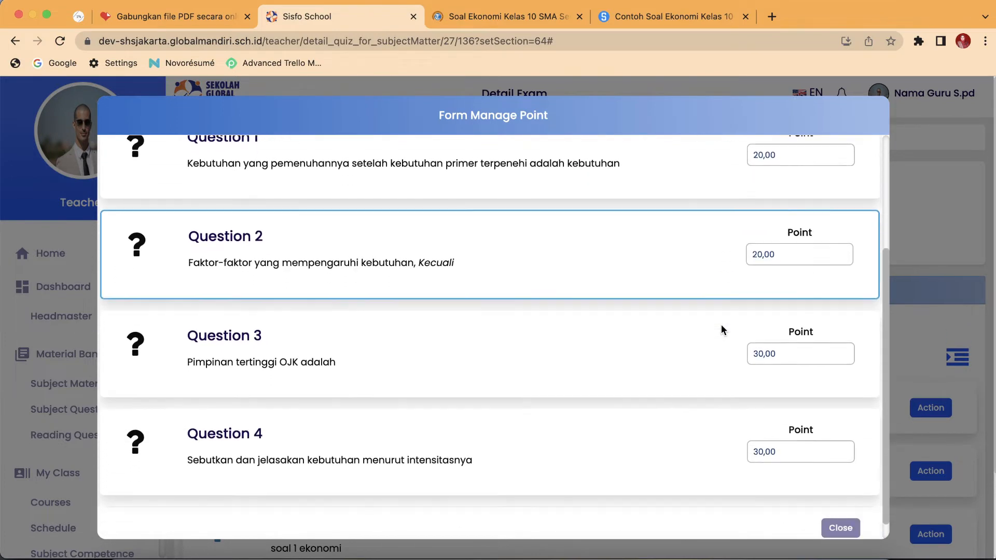
{"action": "scroll", "coordinate": [721, 327], "scroll_direction": "up", "scroll_amount": 3}
{"action": "scroll", "coordinate": [830, 256], "scroll_direction": "down", "scroll_amount": 1}
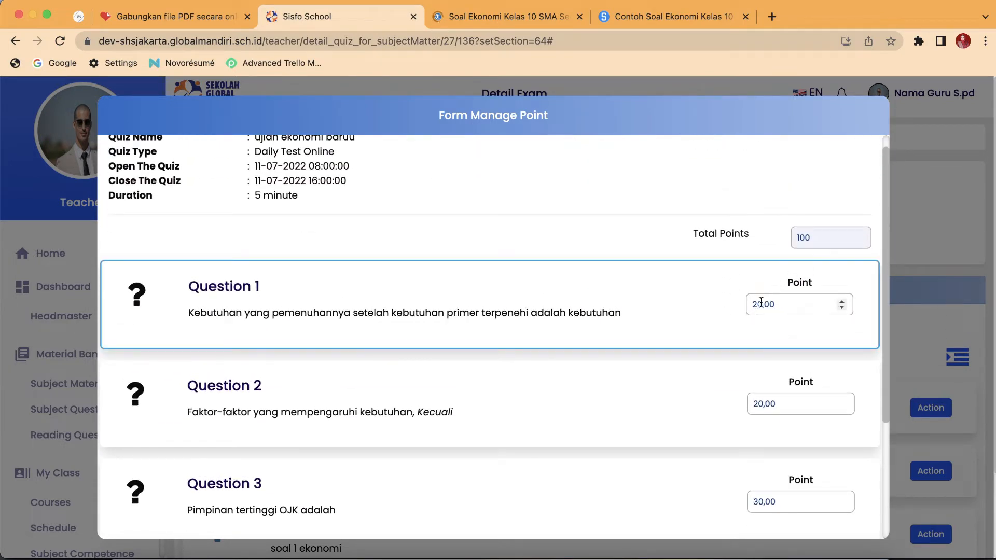
{"action": "left_click_drag", "start_coordinate": [757, 303], "coordinate": [739, 307]}
{"action": "type", "text": "3"}
{"action": "left_click", "coordinate": [748, 219]}
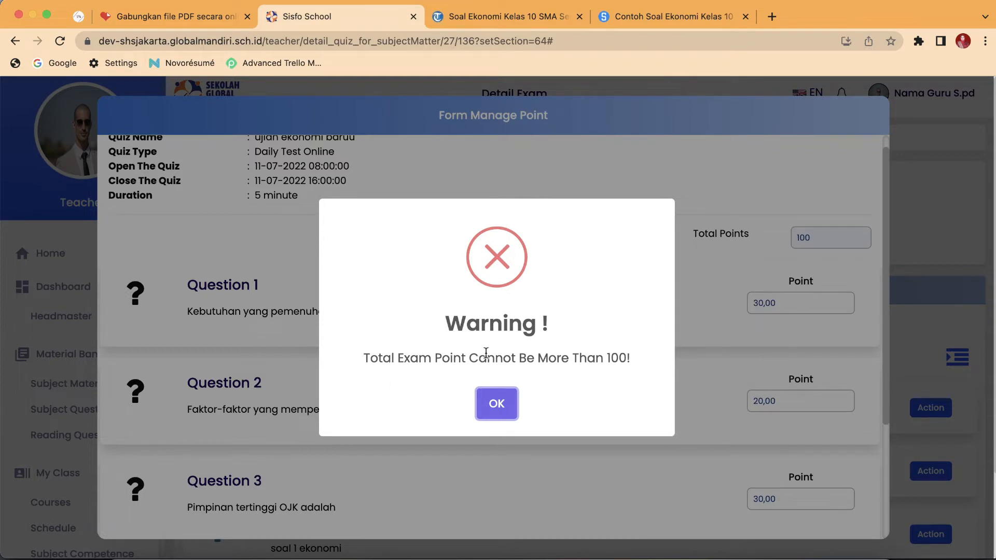
{"action": "left_click", "coordinate": [497, 404]}
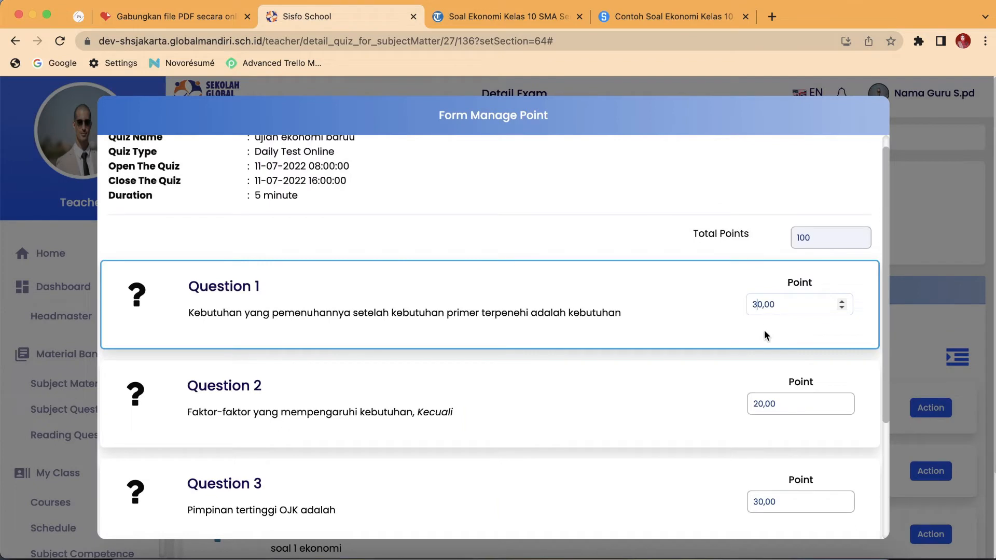
Set the points for Question 1 back to 20,00 and close the point management form.
{"action": "key", "text": "BackSpace"}
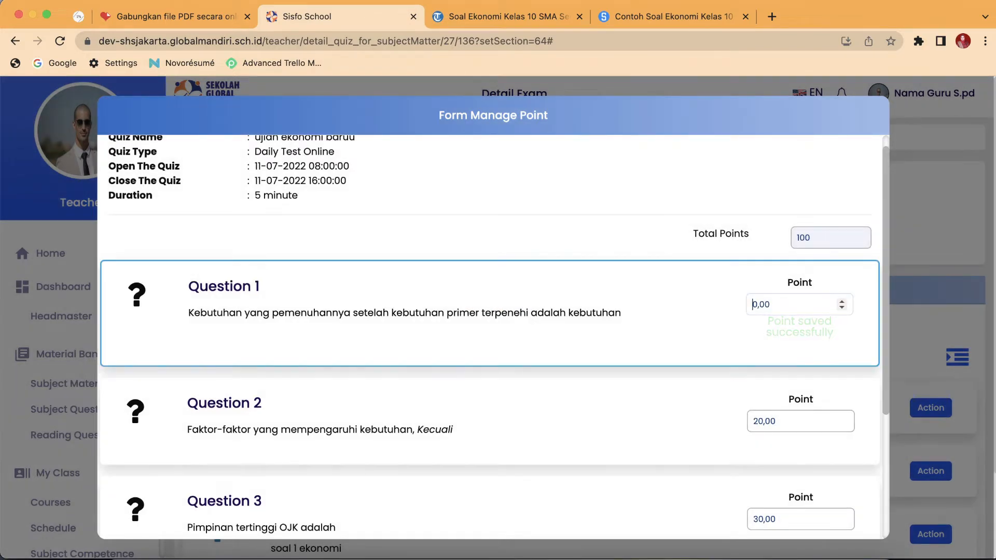
{"action": "type", "text": "20"}
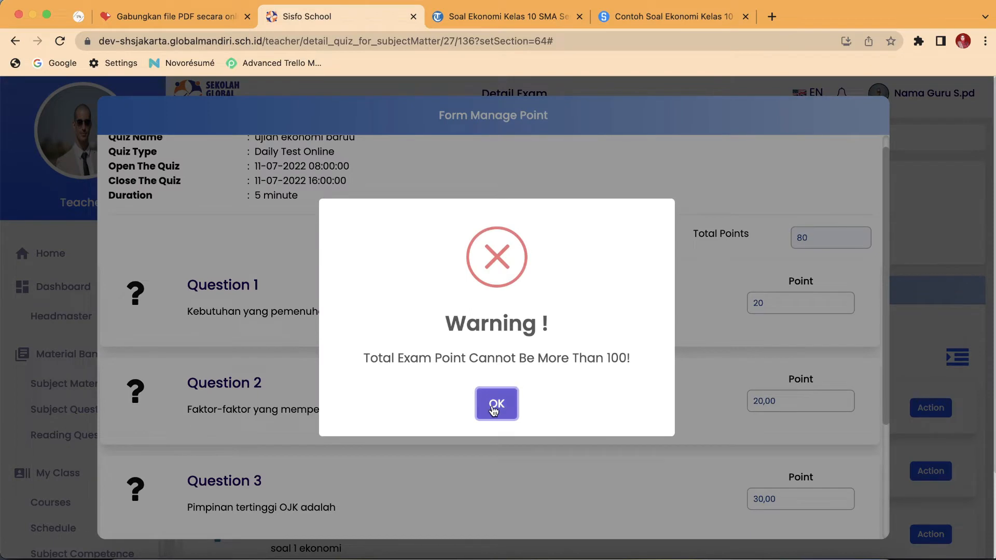
{"action": "left_click", "coordinate": [494, 405]}
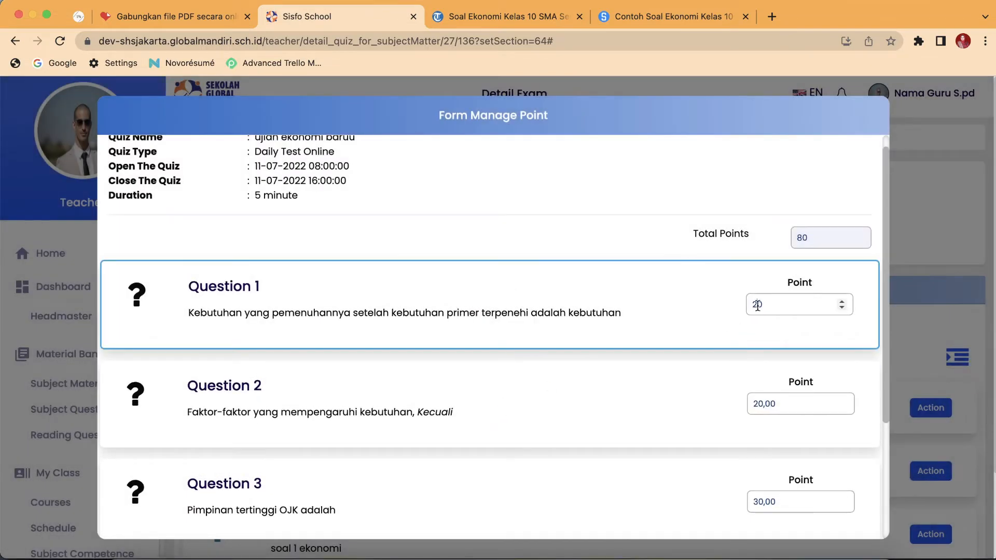
{"action": "scroll", "coordinate": [757, 306], "scroll_direction": "down", "scroll_amount": 1}
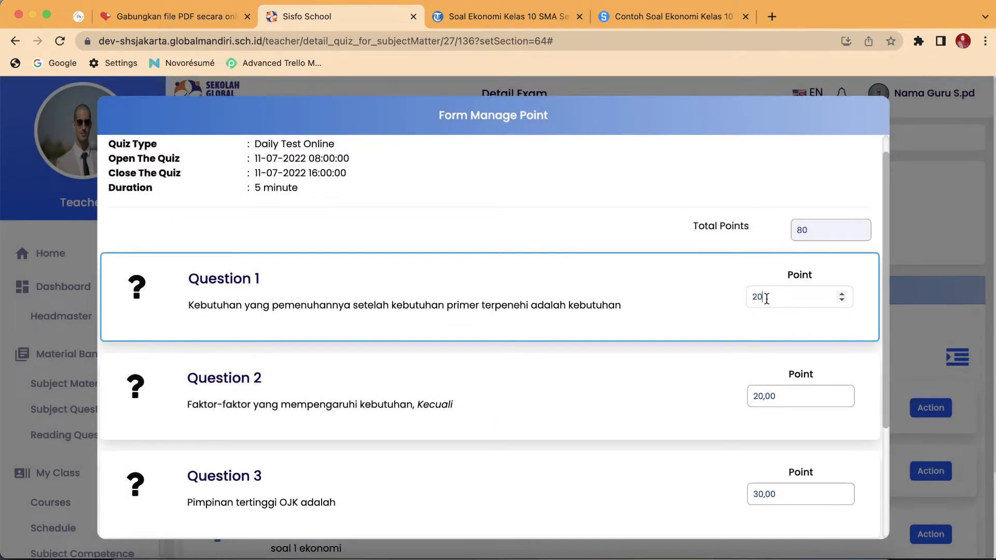
{"action": "type", "text": ",00"}
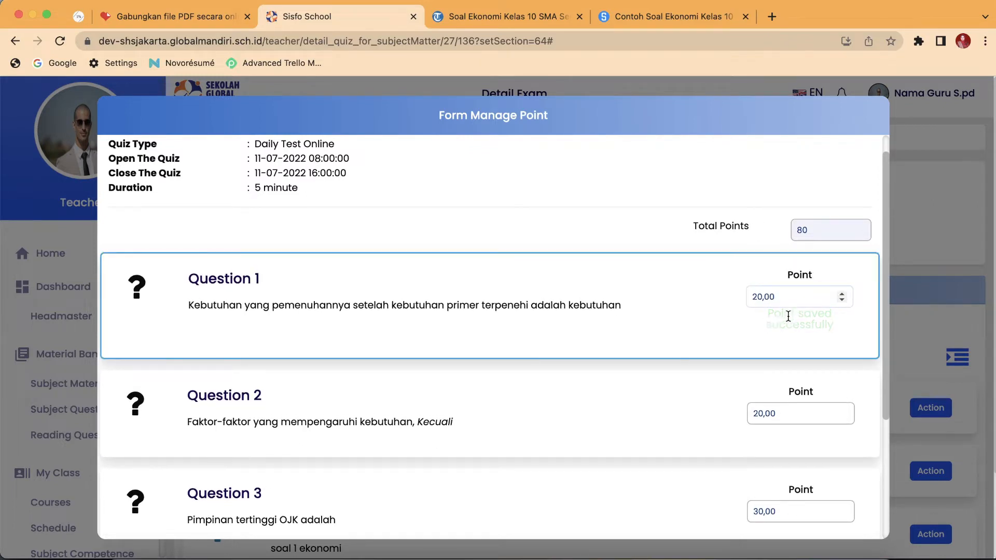
{"action": "left_click", "coordinate": [677, 227]}
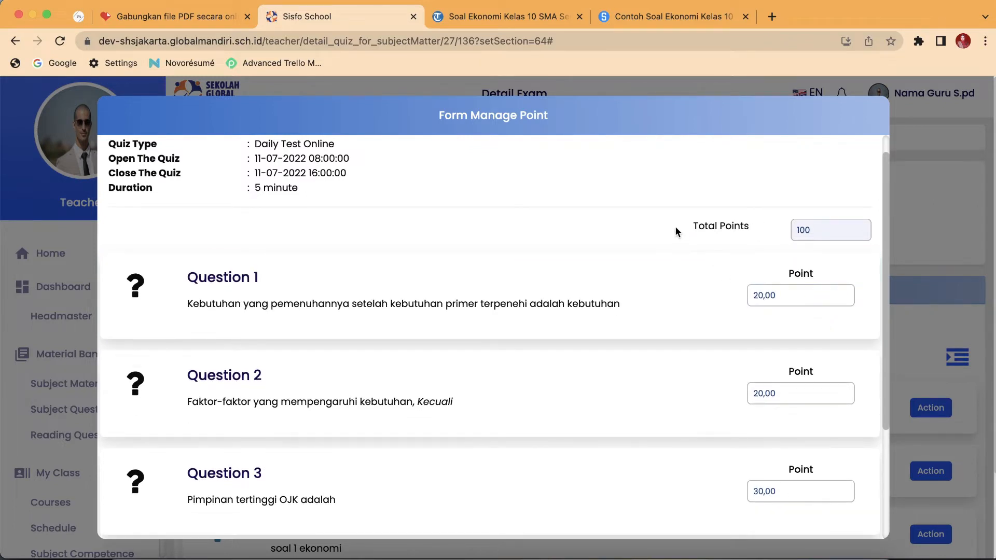
{"action": "scroll", "coordinate": [677, 230], "scroll_direction": "down", "scroll_amount": 1}
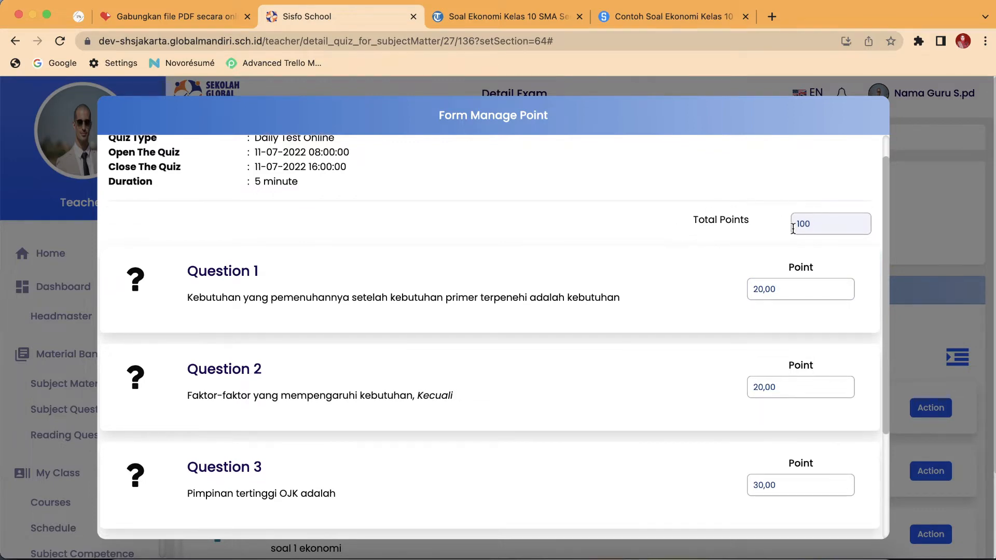
{"action": "scroll", "coordinate": [781, 270], "scroll_direction": "down", "scroll_amount": 5}
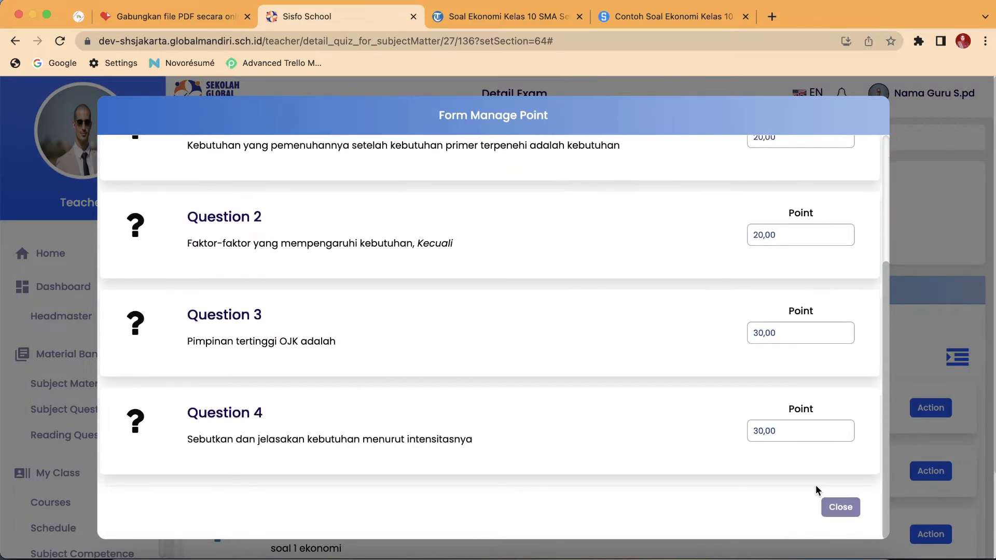
{"action": "left_click", "coordinate": [834, 510]}
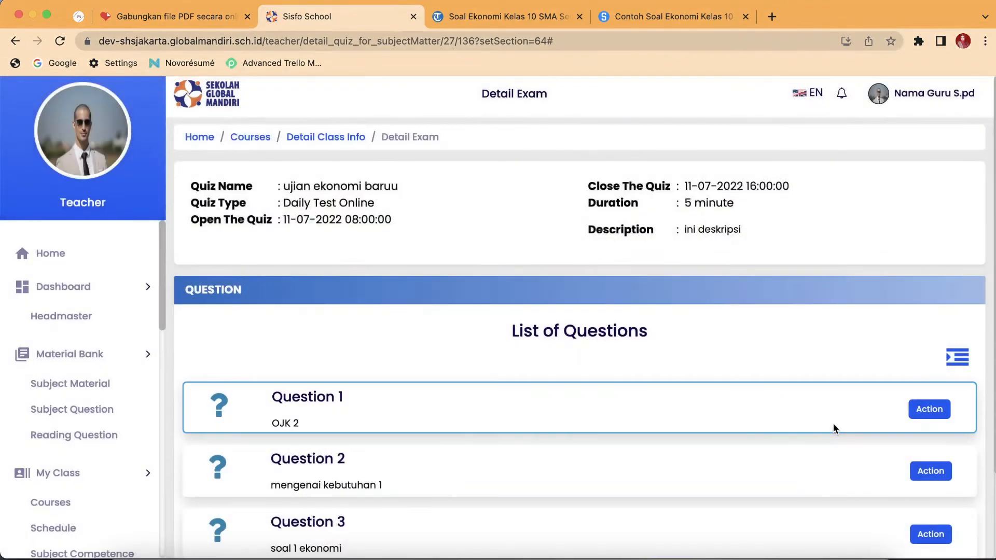
Switch to the student's browser window, refresh the Economy class page and go to the 4th Meeting.
{"action": "scroll", "coordinate": [833, 423], "scroll_direction": "down", "scroll_amount": 3}
{"action": "scroll", "coordinate": [833, 424], "scroll_direction": "up", "scroll_amount": 2}
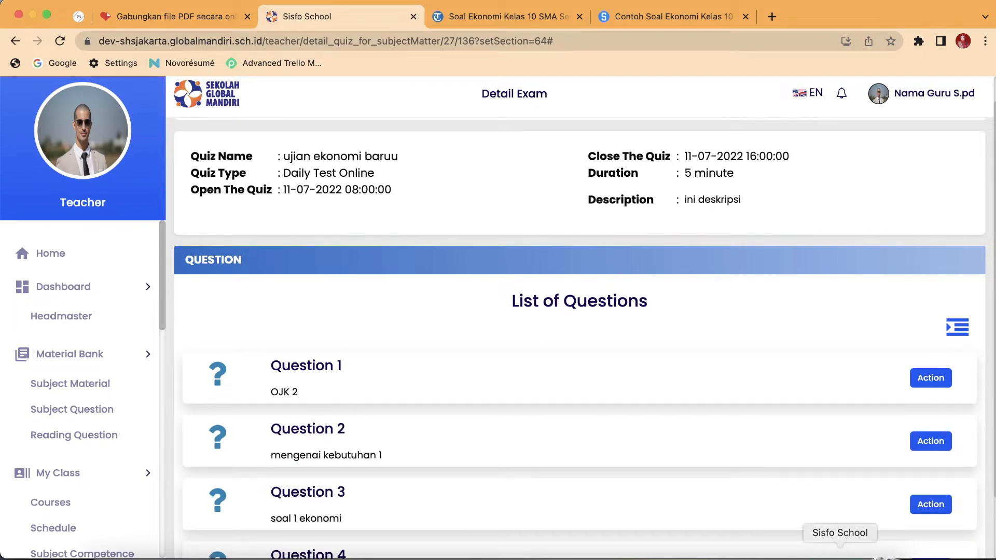
{"action": "left_click", "coordinate": [840, 557]}
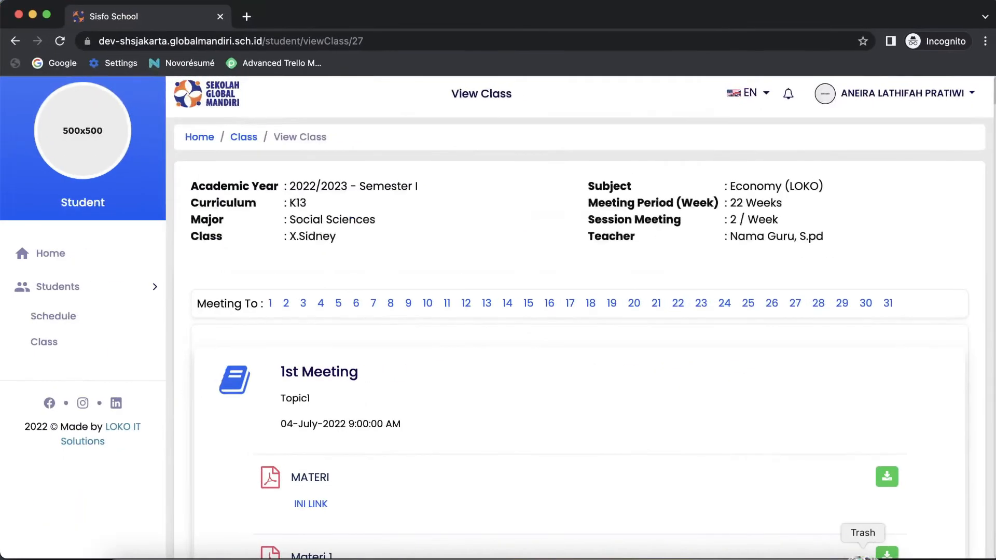
{"action": "key", "text": "super+r"}
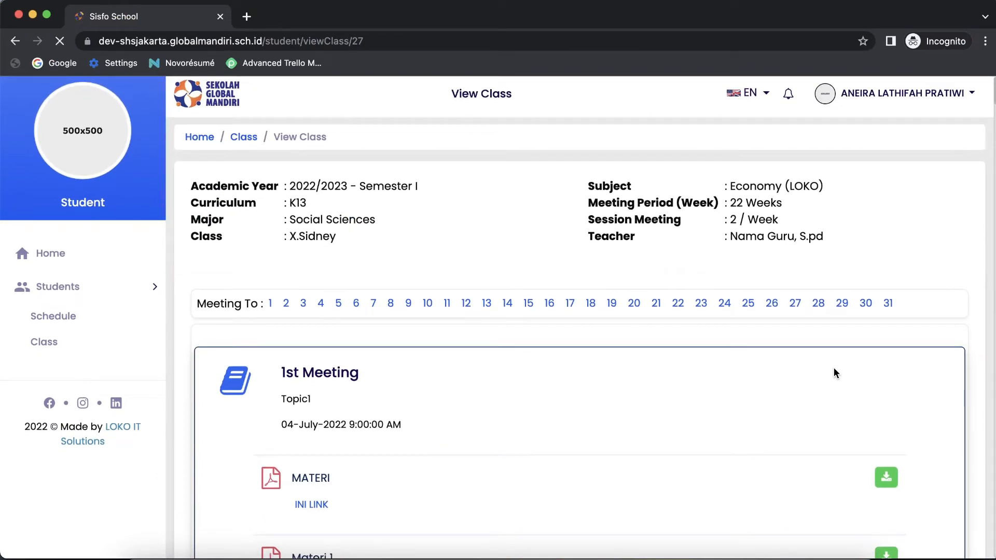
{"action": "scroll", "coordinate": [323, 308], "scroll_direction": "down", "scroll_amount": 1}
{"action": "left_click", "coordinate": [323, 306]}
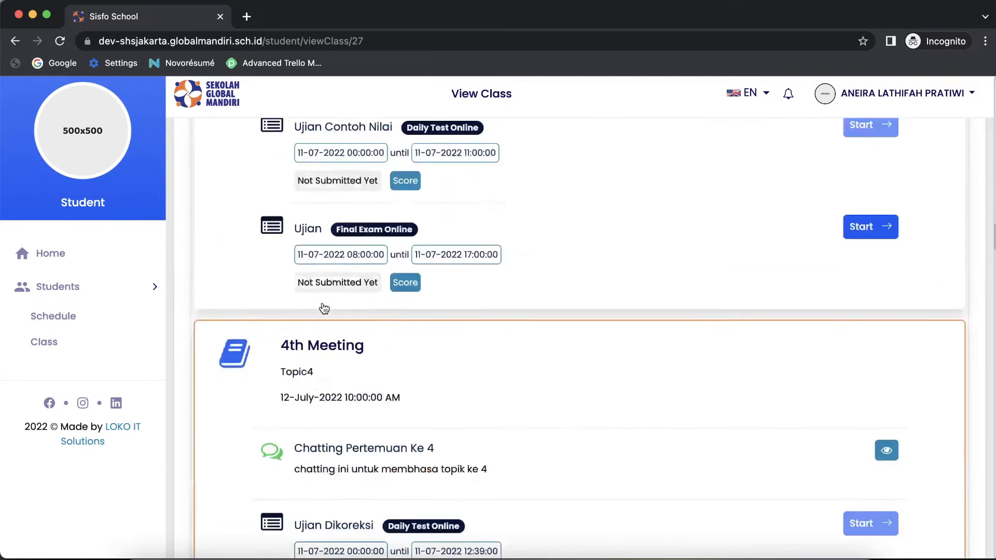
{"action": "scroll", "coordinate": [325, 308], "scroll_direction": "up", "scroll_amount": 1}
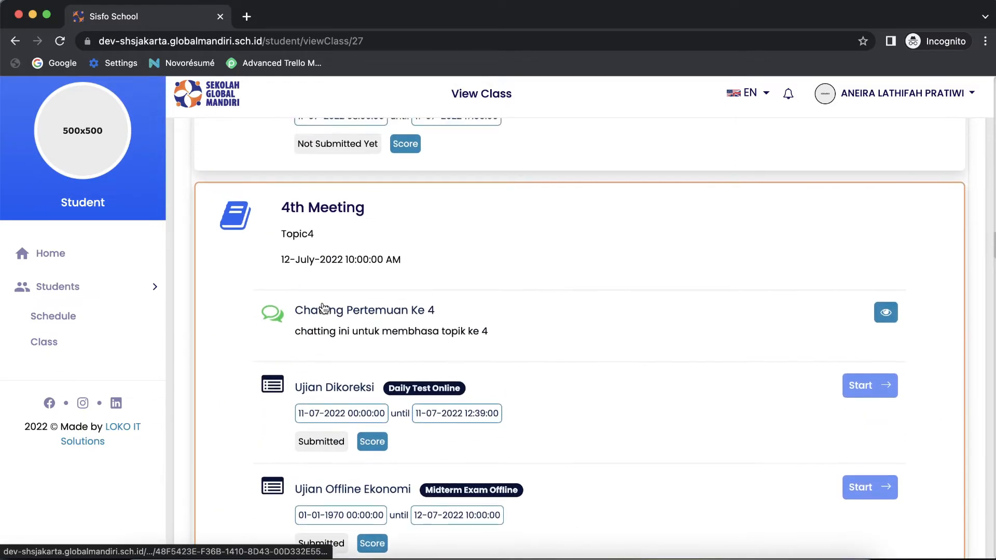
Start the Daily Test Online "Ujian Ekonomi Baruu" in the 4th Meeting and accept the exam conditions.
{"action": "scroll", "coordinate": [324, 308], "scroll_direction": "down", "scroll_amount": 6}
{"action": "scroll", "coordinate": [325, 309], "scroll_direction": "down", "scroll_amount": 2}
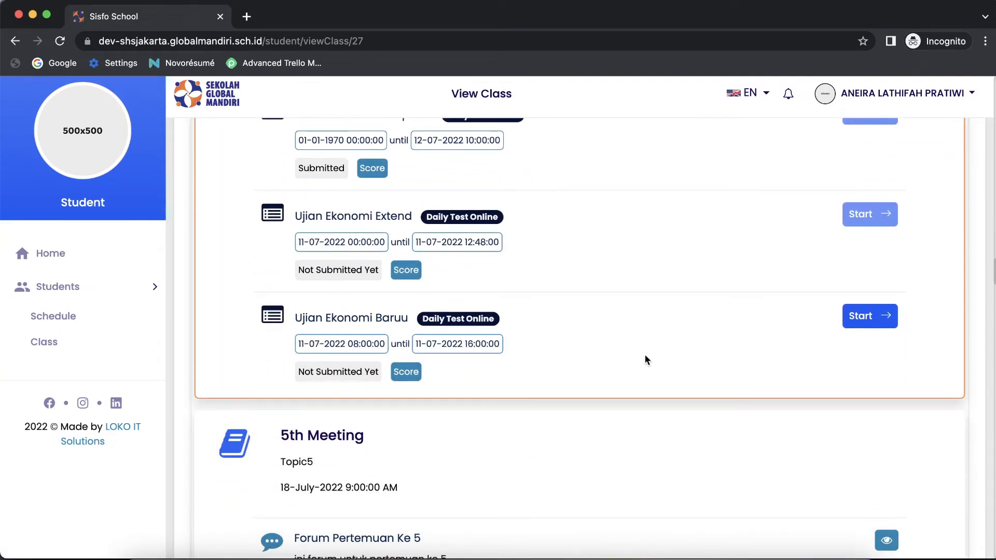
{"action": "scroll", "coordinate": [646, 358], "scroll_direction": "up", "scroll_amount": 1}
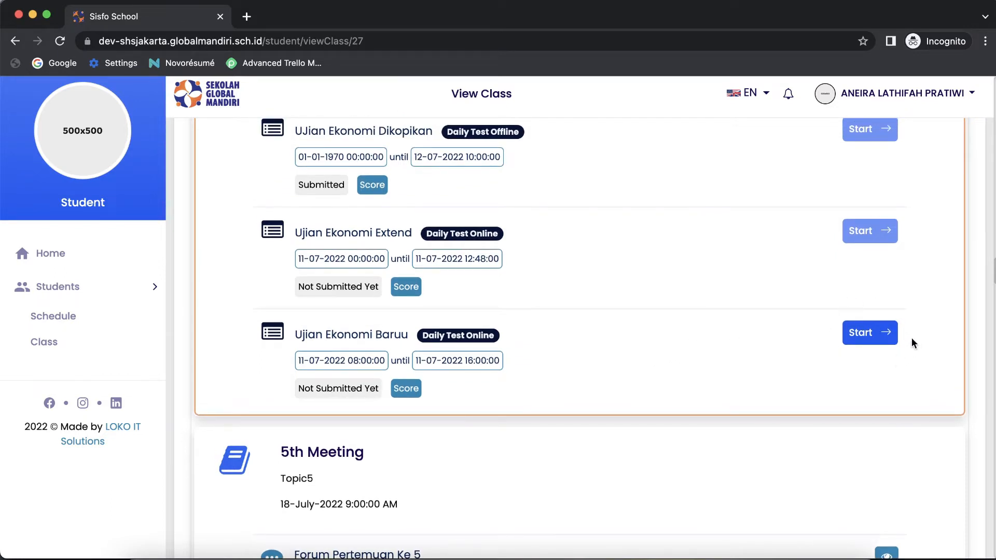
{"action": "left_click", "coordinate": [861, 335]}
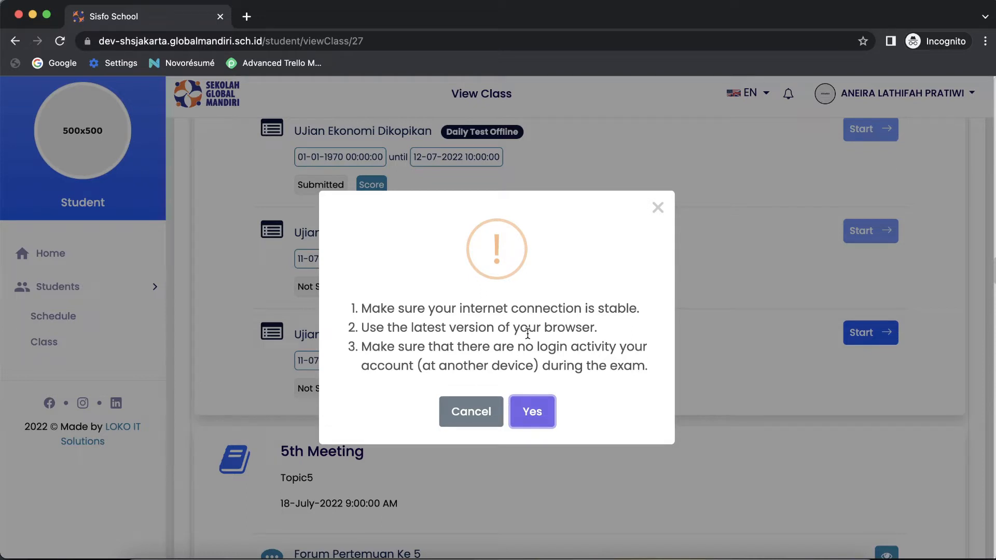
{"action": "scroll", "coordinate": [502, 337], "scroll_direction": "down", "scroll_amount": 1}
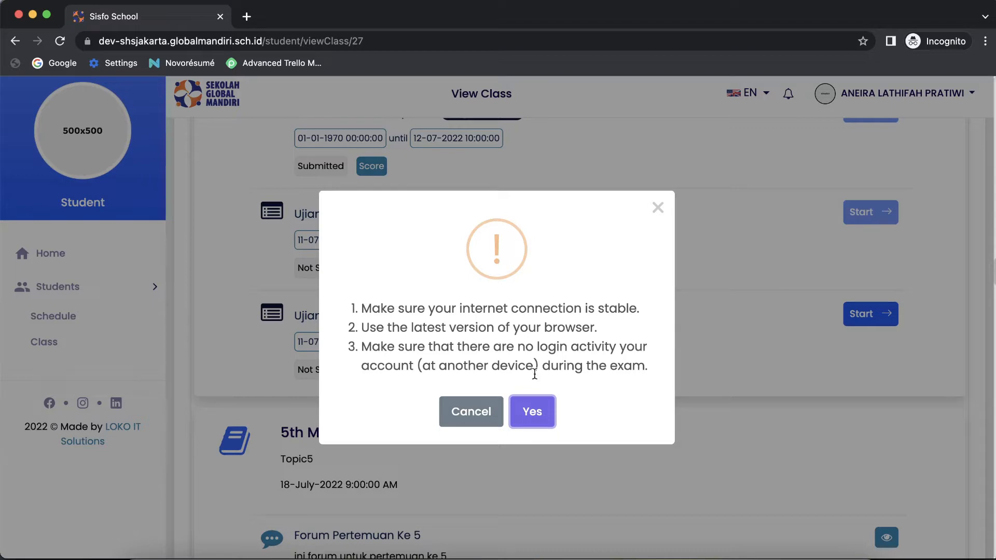
{"action": "left_click", "coordinate": [528, 414]}
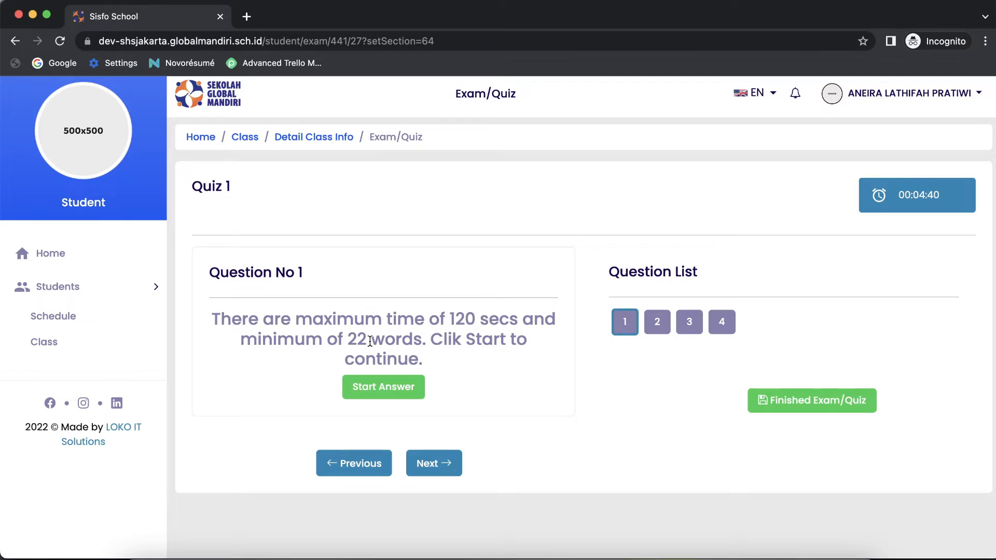
Begin Question No 1 and write the answer "1. kebutuhan primer : kebutuhan yang dibutuhkan untuk kelangsungan hidupnya".
{"action": "left_click", "coordinate": [377, 388]}
{"action": "scroll", "coordinate": [375, 387], "scroll_direction": "down", "scroll_amount": 2}
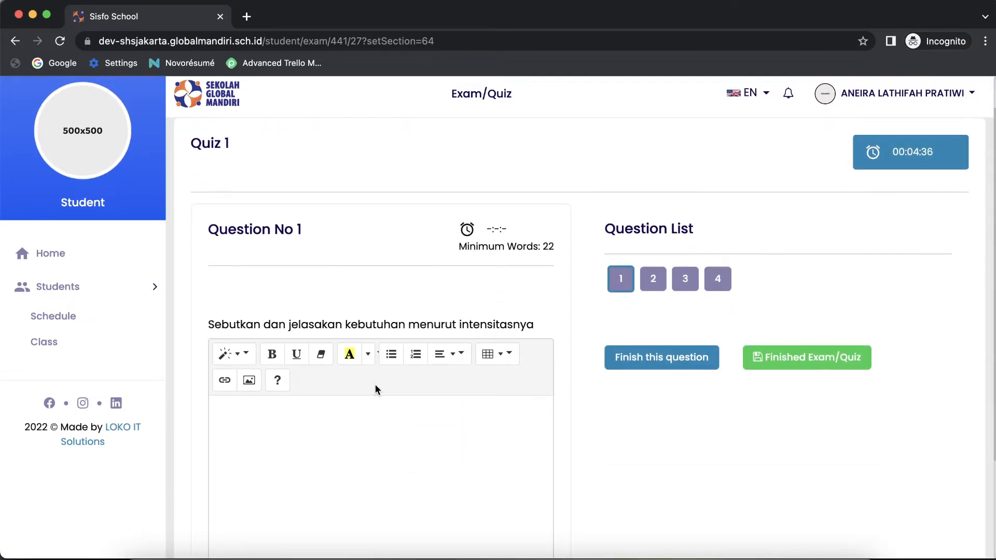
{"action": "scroll", "coordinate": [375, 384], "scroll_direction": "down", "scroll_amount": 1}
{"action": "left_click", "coordinate": [374, 418]}
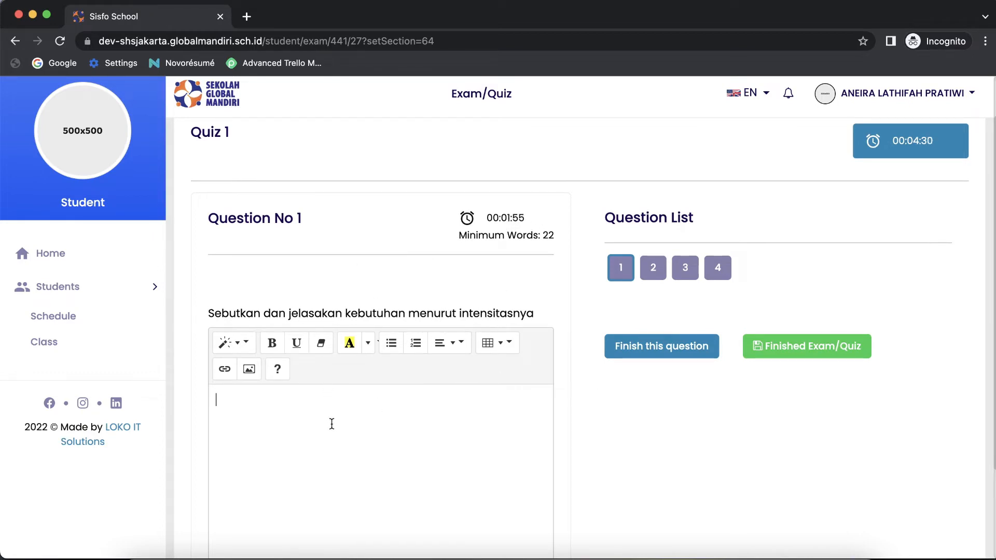
{"action": "type", "text": "1. kebutuhan prim"}
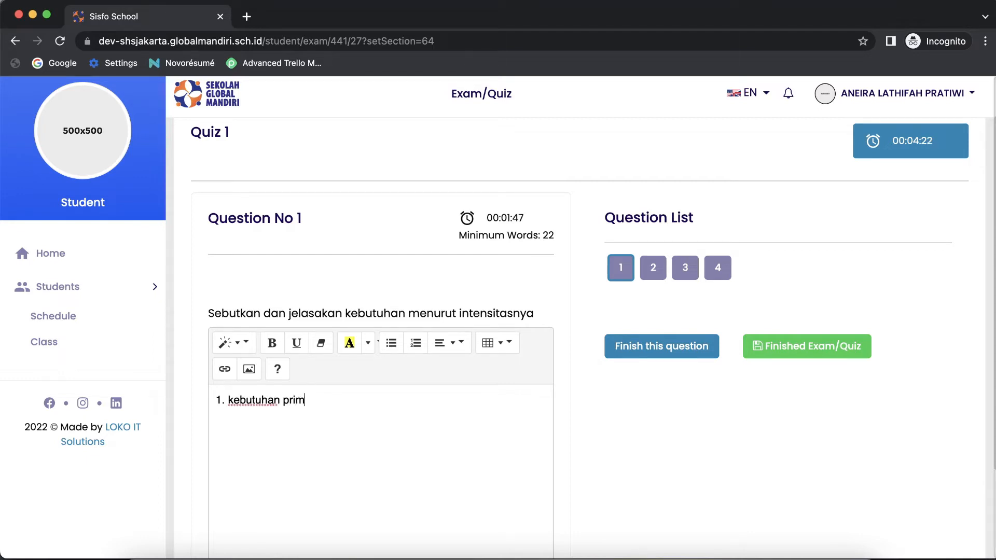
{"action": "type", "text": "er : kebutuh"}
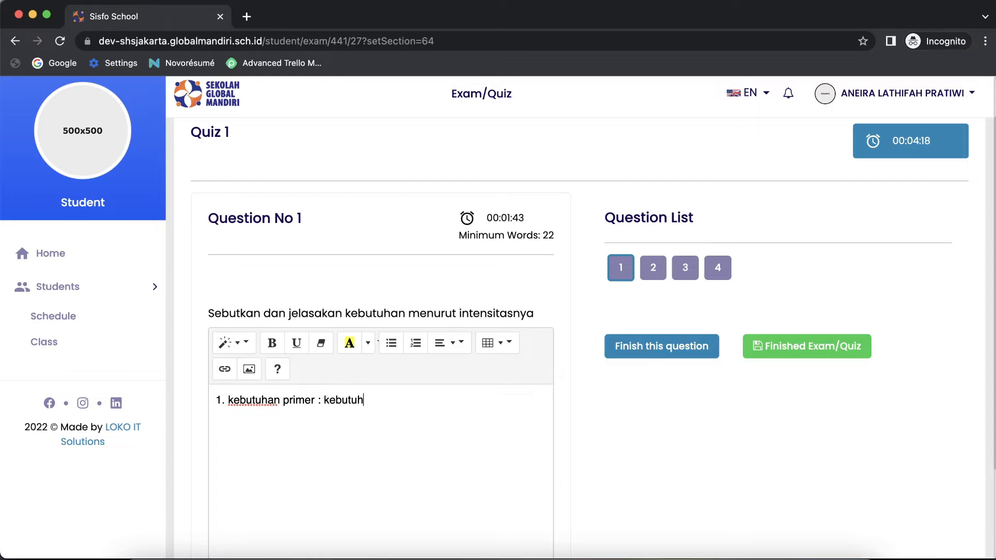
{"action": "type", "text": "an yang dibu"}
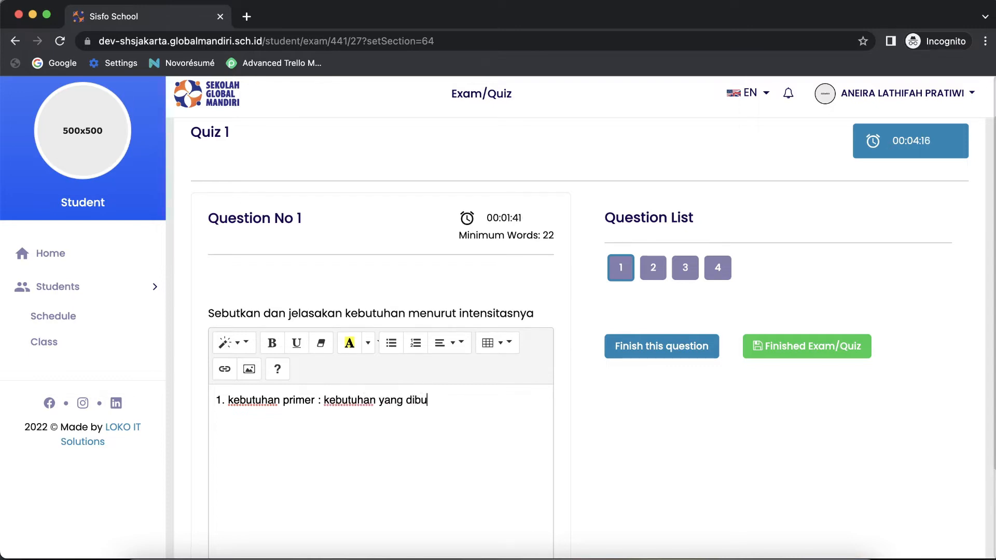
{"action": "type", "text": "tuhkan untuk k"}
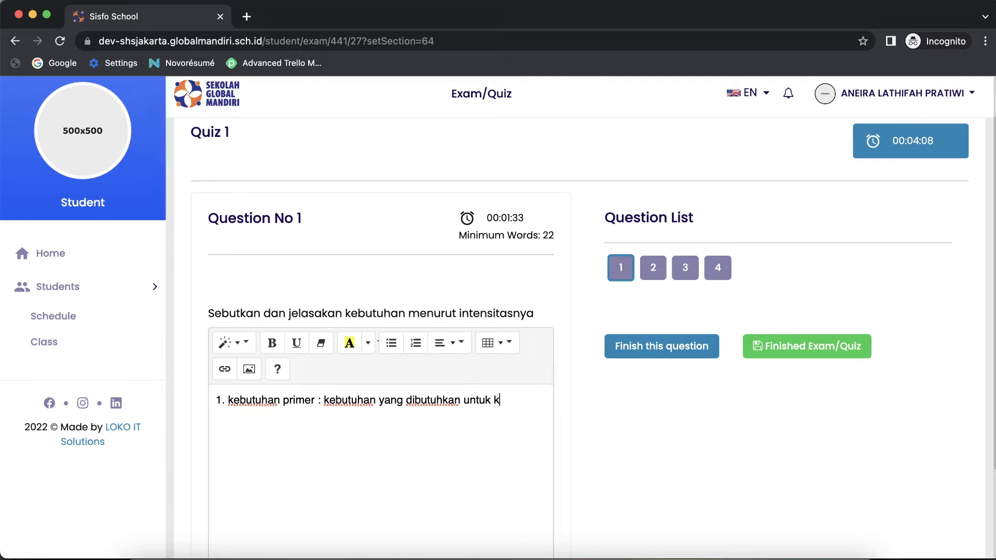
{"action": "type", "text": "elangsunga"}
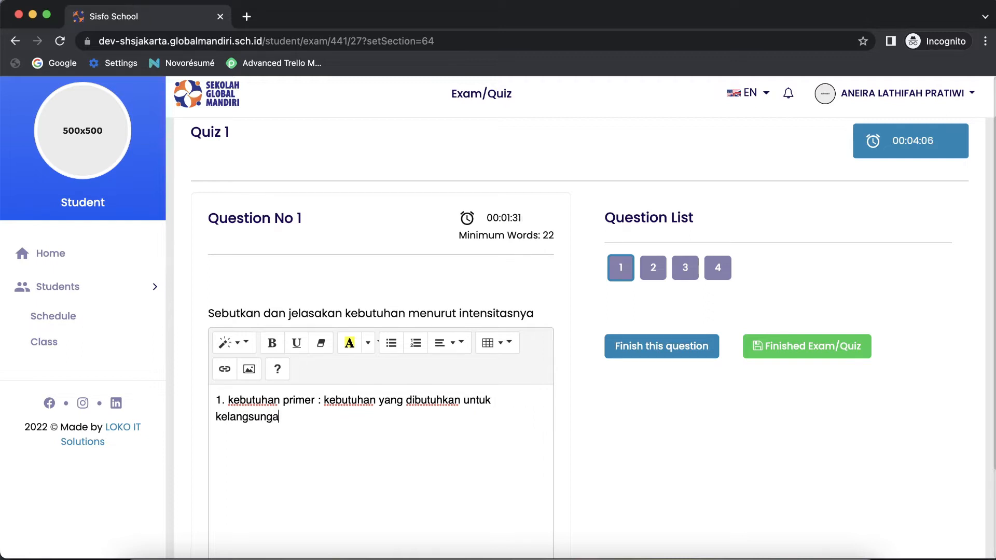
{"action": "type", "text": "n hidup"}
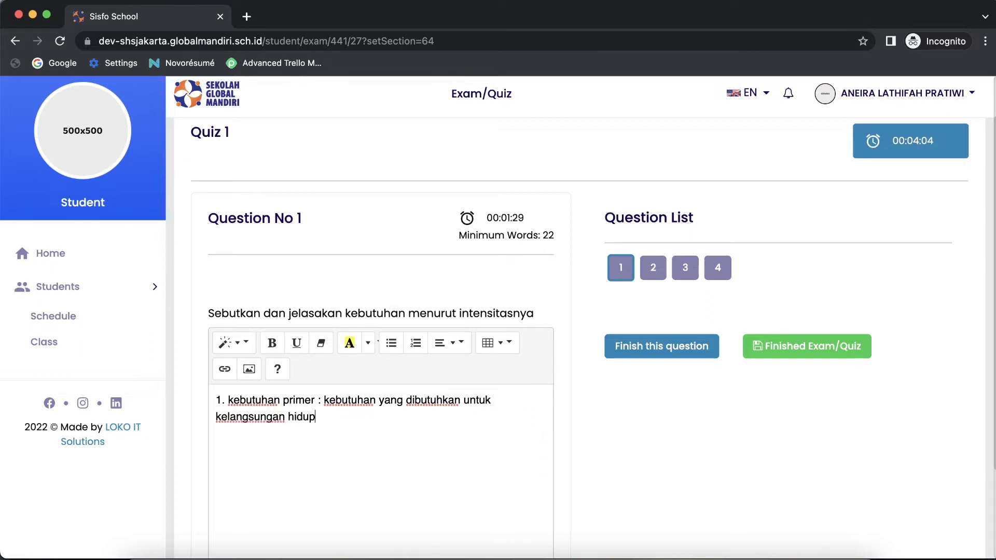
{"action": "type", "text": "nya"}
Try to finish Question No 1 with the current essay answer.
{"action": "scroll", "coordinate": [400, 397], "scroll_direction": "down", "scroll_amount": 3}
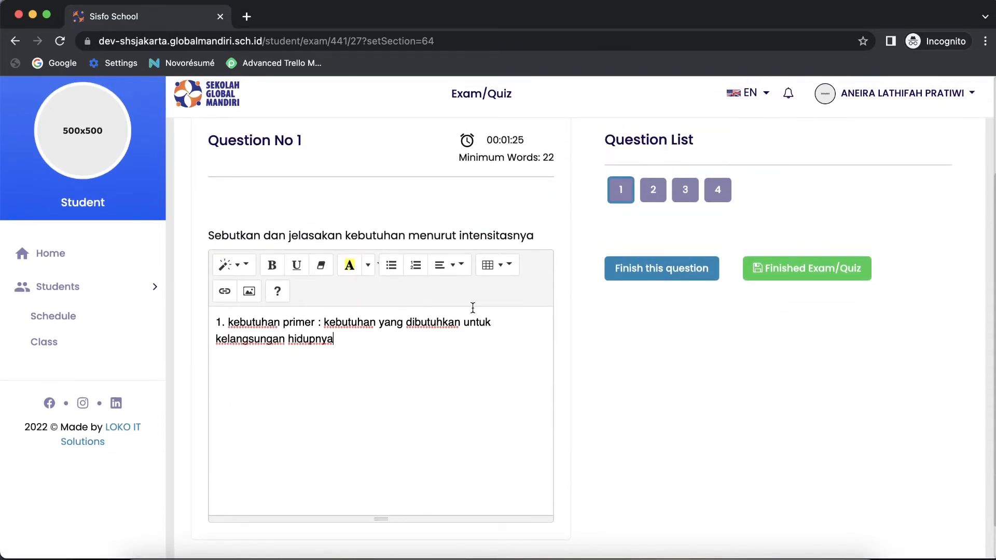
{"action": "scroll", "coordinate": [653, 341], "scroll_direction": "up", "scroll_amount": 1}
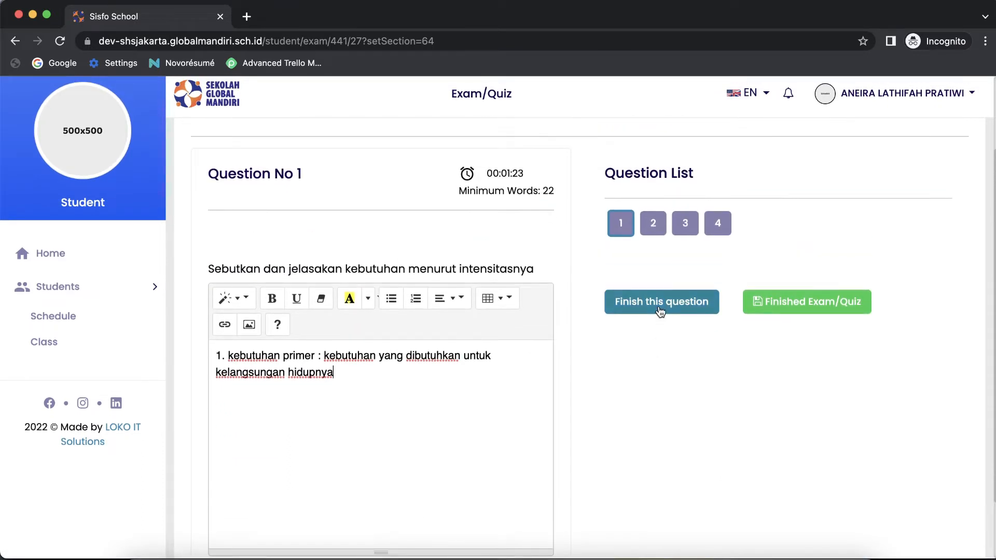
{"action": "left_click", "coordinate": [660, 310]}
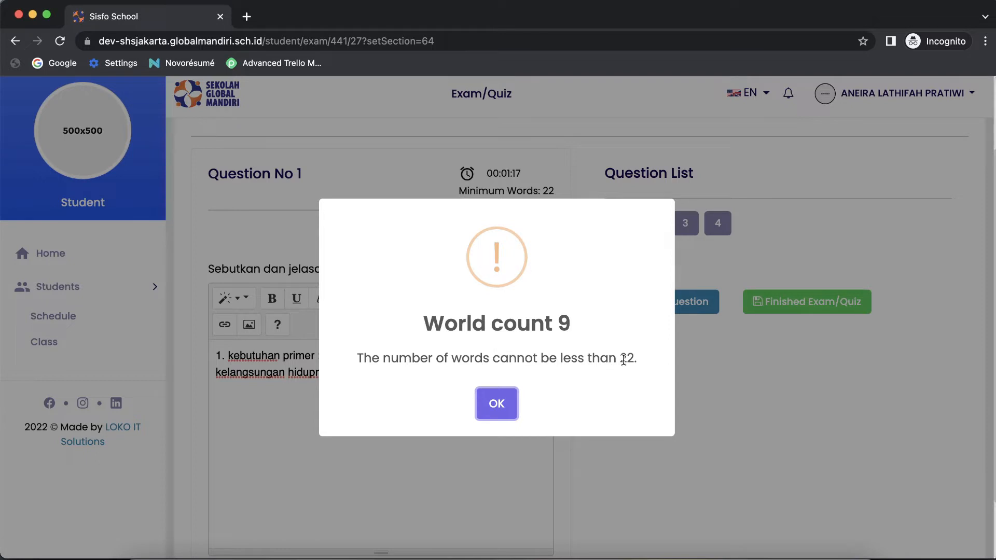
{"action": "left_click", "coordinate": [498, 404]}
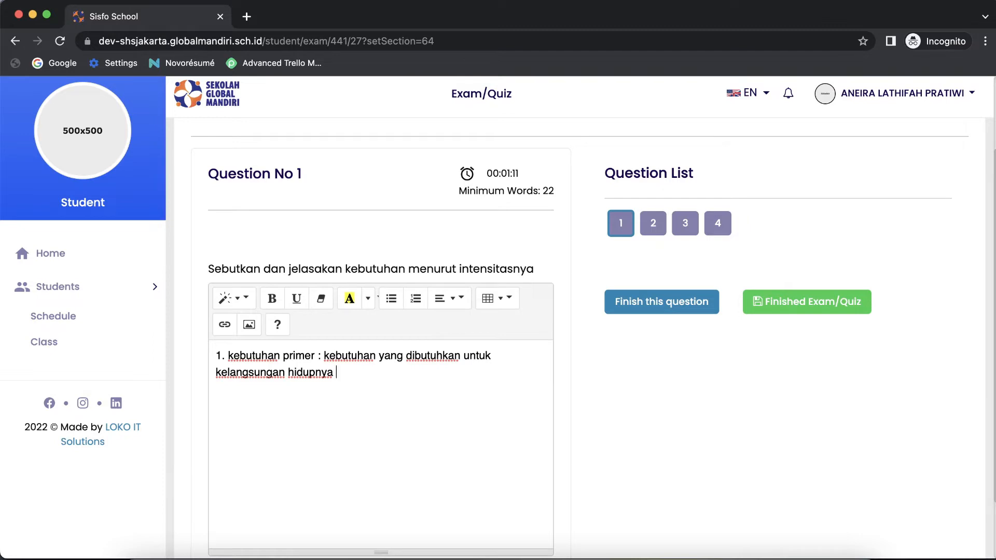
Add a second line to the Question No 1 answer: "2. kebutuhan sekunder : kebutuhan setelah kebutuhan primer terpenuhi".
{"action": "key", "text": "Return"}
{"action": "type", "text": "2."}
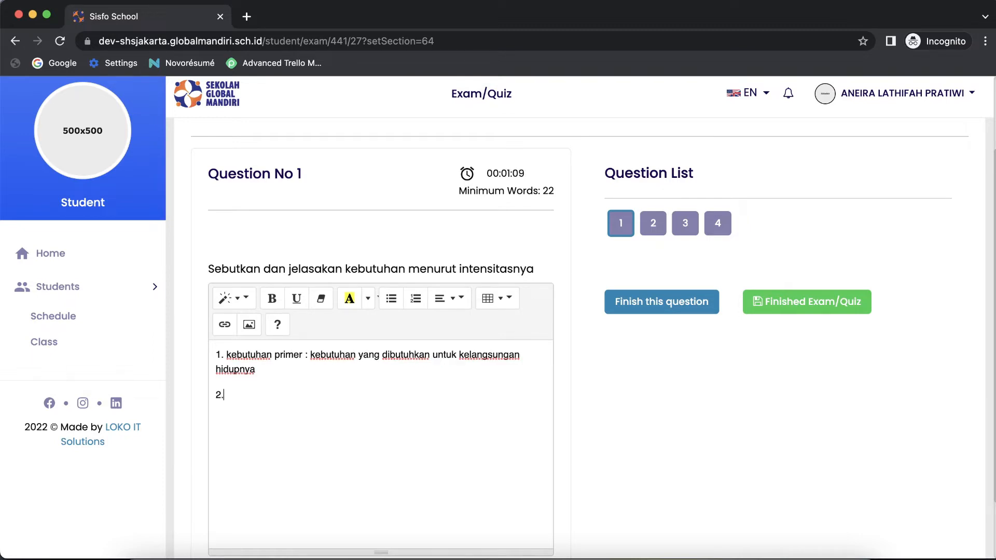
{"action": "type", "text": " keburuhan"}
{"action": "key", "text": "BackSpace"}
{"action": "key", "text": "BackSpace"}
{"action": "key", "text": "BackSpace"}
{"action": "type", "text": "tuhan sekun"}
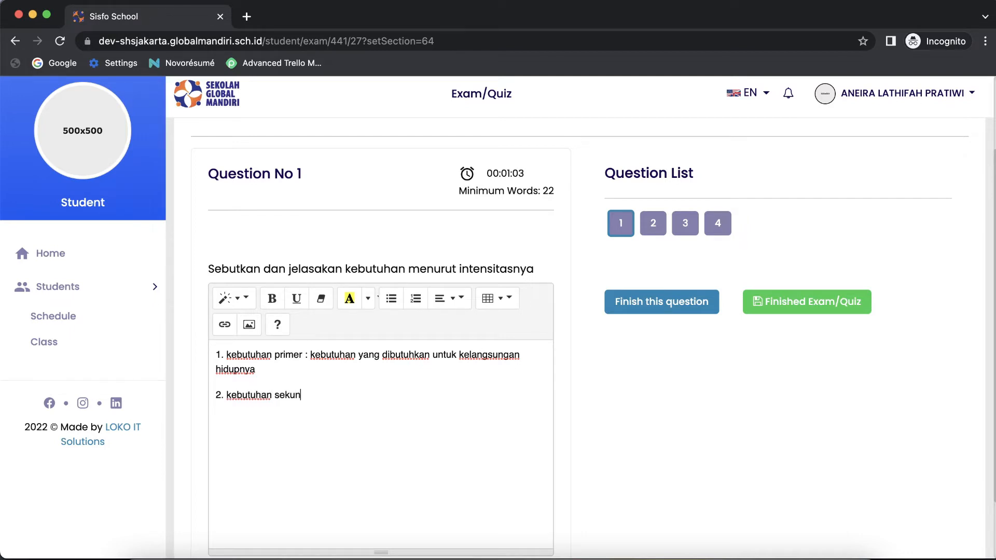
{"action": "type", "text": "der : kebutuhan s"}
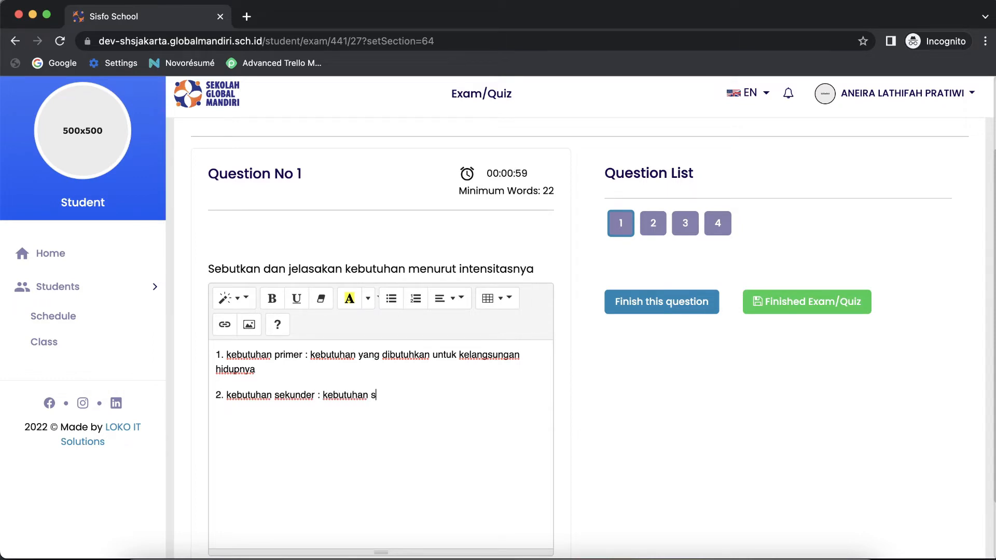
{"action": "type", "text": "etelah kebutuhan prim"}
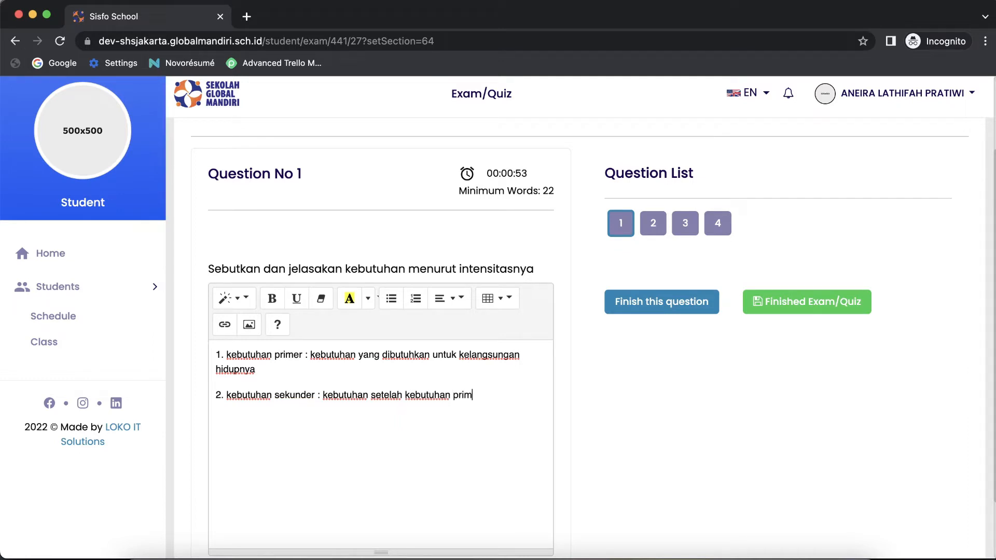
{"action": "type", "text": "er terpenuhi"}
Add a third line to the answer: "3. Kebutuhan tersier : kebutuhan barang mewah setalah kebutuhan sekunder terpenuhi".
{"action": "key", "text": "Return"}
{"action": "type", "text": "3. z"}
{"action": "key", "text": "BackSpace"}
{"action": "type", "text": "Keb"}
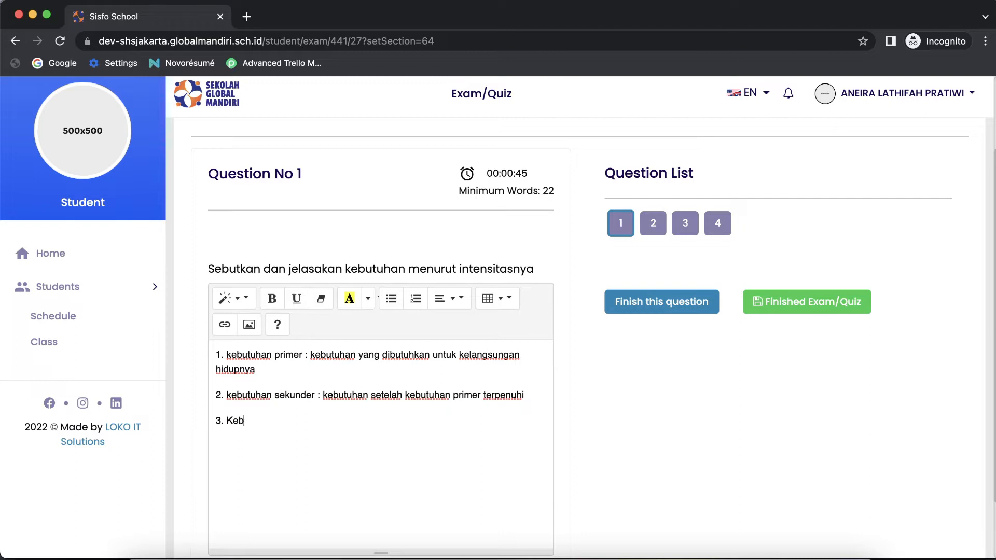
{"action": "type", "text": "utuhan tersier :"}
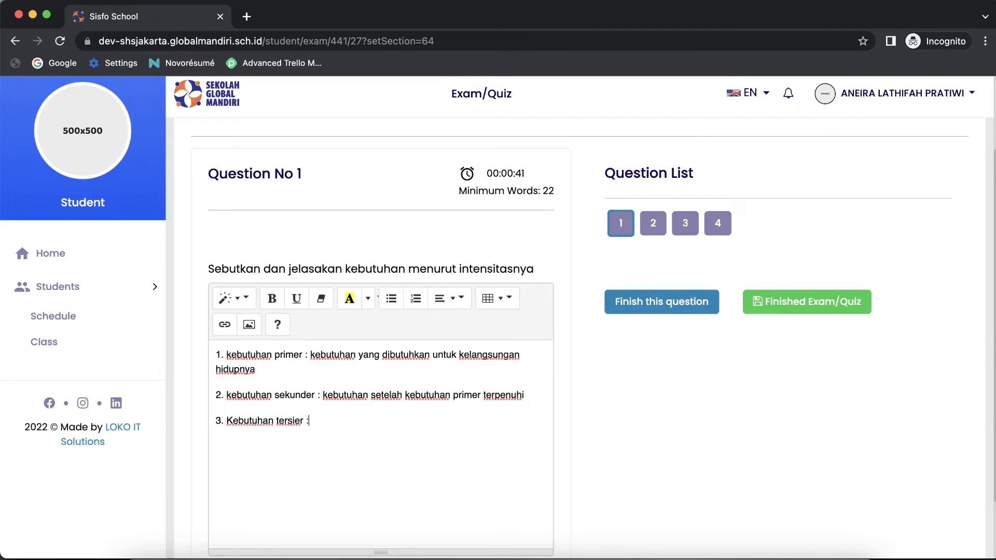
{"action": "type", "text": " kebutuhan barang mew"}
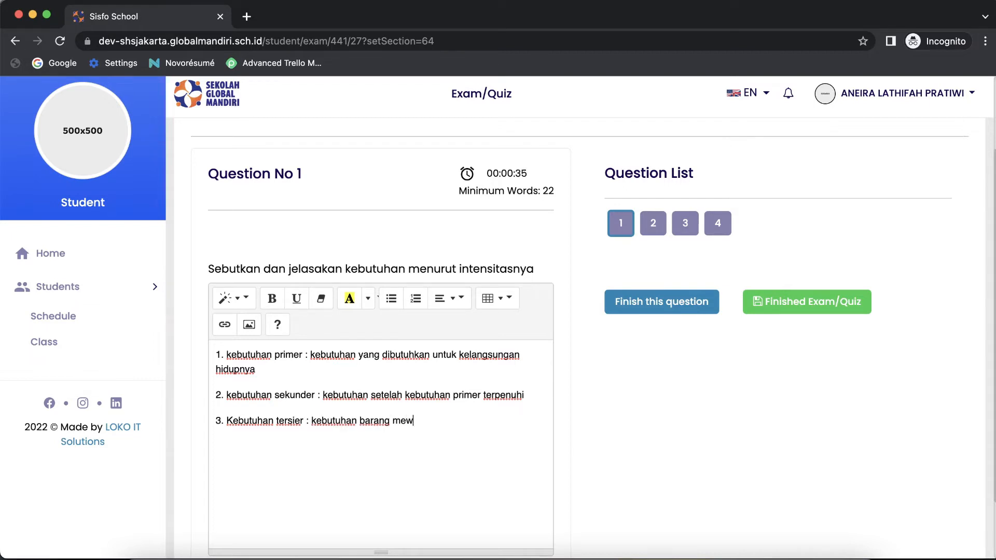
{"action": "type", "text": "ah s"}
{"action": "type", "text": "etalah"}
{"action": "type", "text": " kebutuh"}
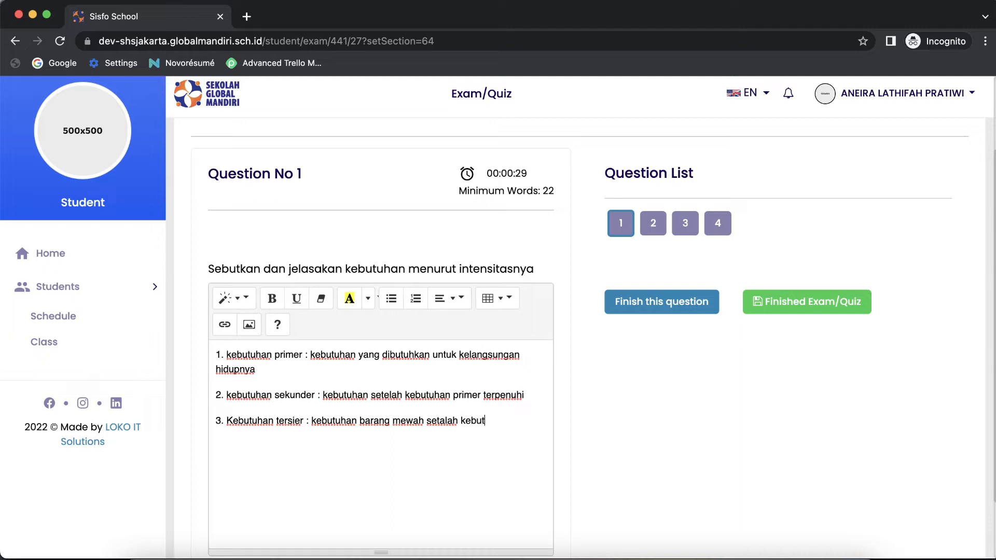
{"action": "type", "text": "an sekunder"}
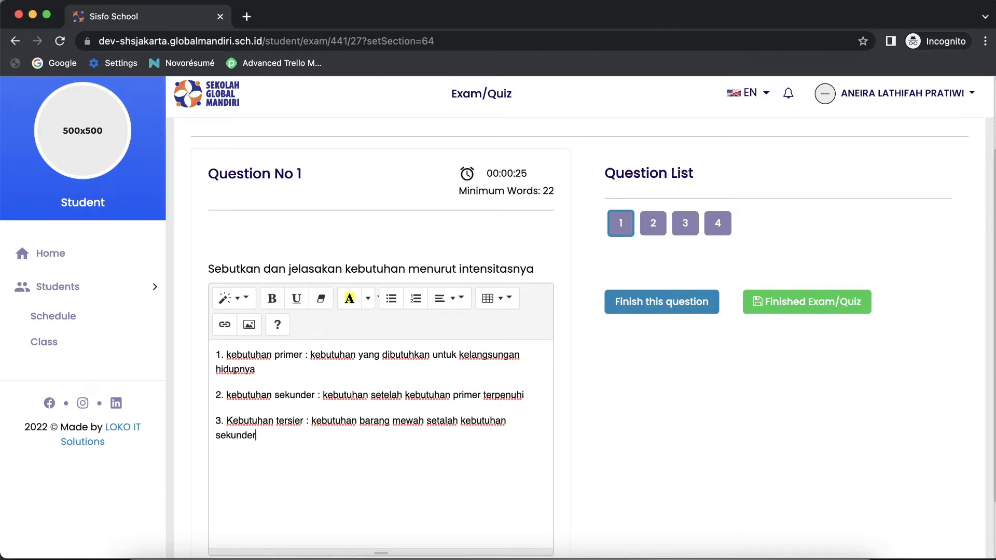
{"action": "type", "text": " terpenuhi"}
{"action": "scroll", "coordinate": [399, 389], "scroll_direction": "down", "scroll_amount": 1}
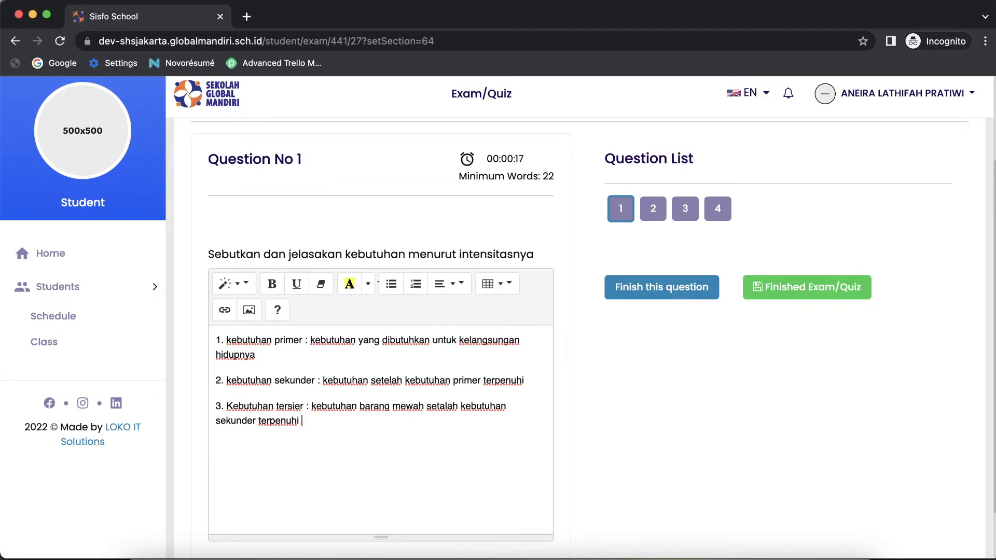
Add a period after "hidupnya" in the first line of the answer and continue to Question No 2.
{"action": "left_click", "coordinate": [531, 382]}
{"action": "type", "text": "."}
{"action": "key", "text": "BackSpace"}
{"action": "left_click", "coordinate": [488, 358]}
{"action": "type", "text": "."}
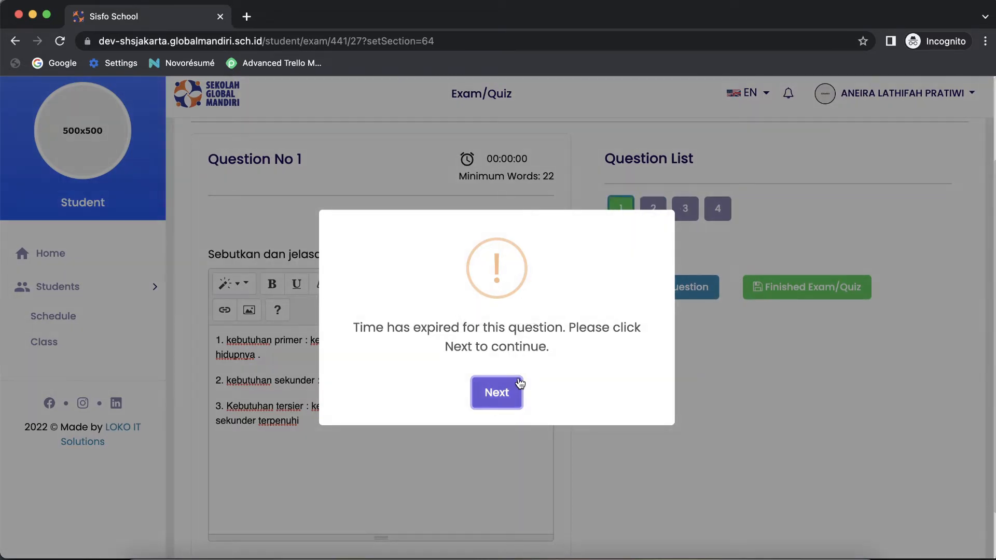
{"action": "left_click", "coordinate": [514, 403]}
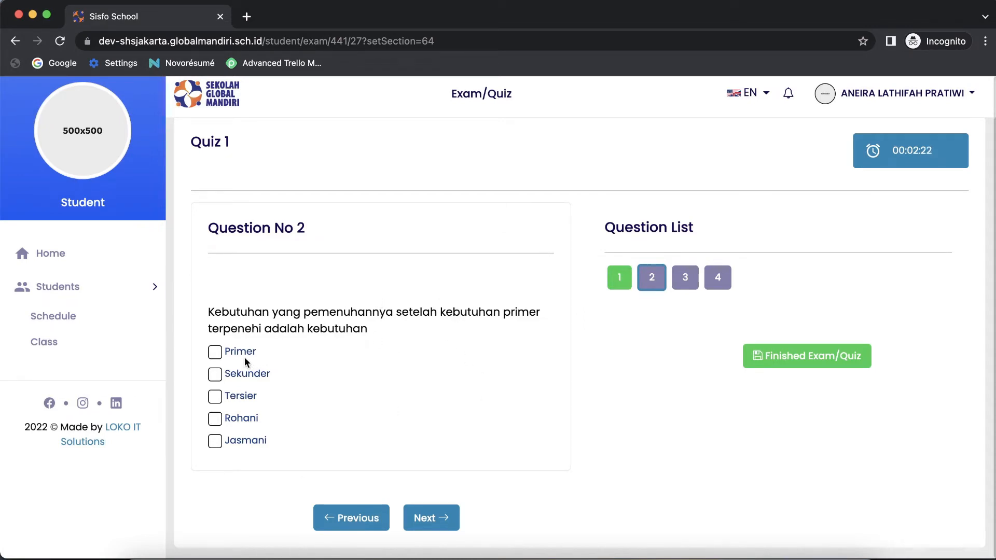
Answer Question No 2 with "Sekunder" and Question No 3 with "pemimpin".
{"action": "left_click", "coordinate": [215, 375]}
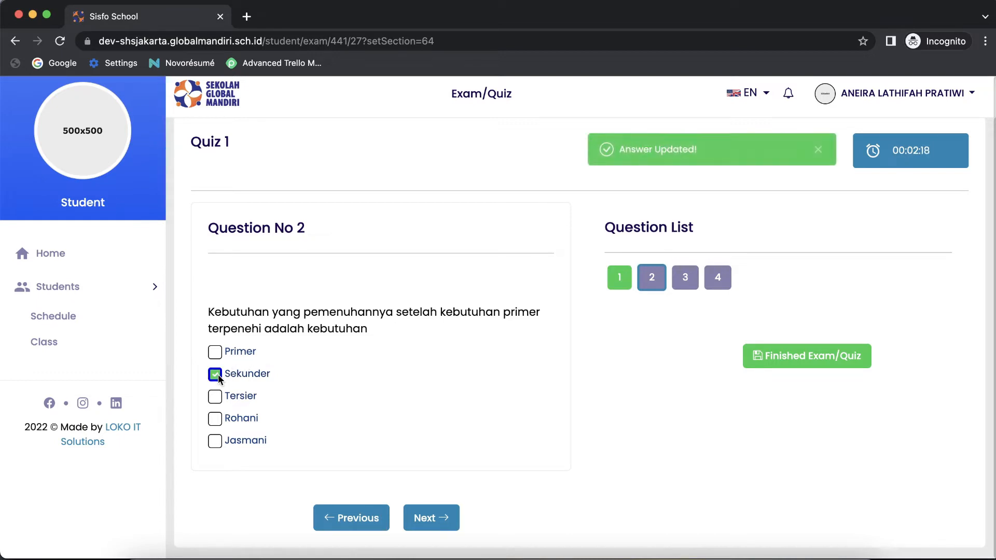
{"action": "left_click", "coordinate": [440, 527]}
{"action": "left_click", "coordinate": [440, 470]}
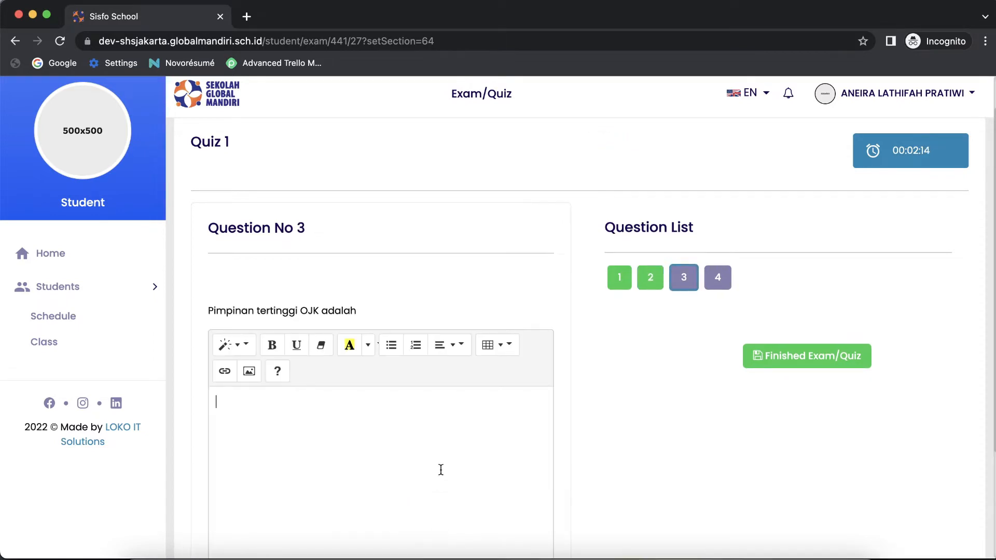
{"action": "scroll", "coordinate": [441, 470], "scroll_direction": "down", "scroll_amount": 1}
{"action": "scroll", "coordinate": [440, 470], "scroll_direction": "down", "scroll_amount": 1}
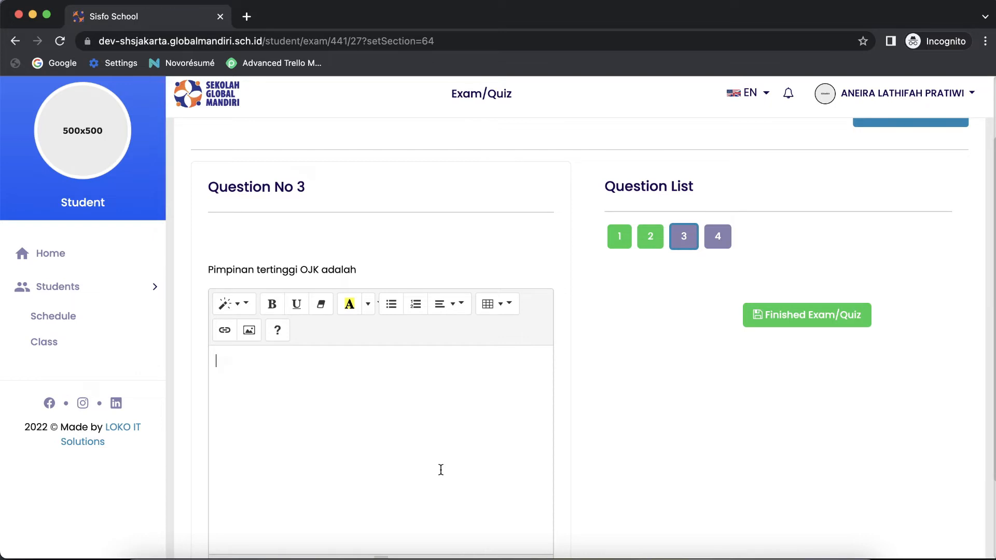
{"action": "type", "text": "pemimpin"}
Go to Question No 4 and choose "Lingkungan" as its answer.
{"action": "left_click", "coordinate": [717, 236]}
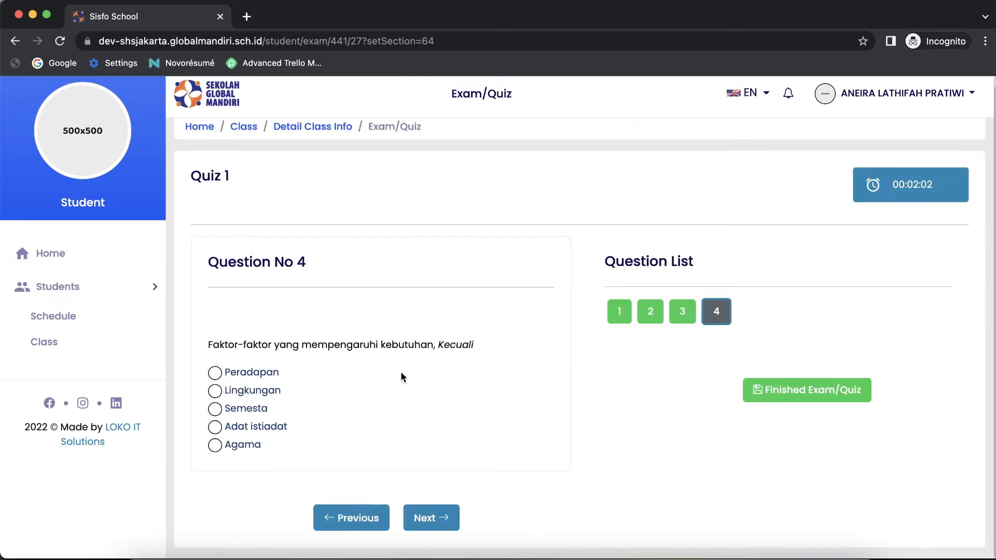
{"action": "scroll", "coordinate": [401, 372], "scroll_direction": "up", "scroll_amount": 1}
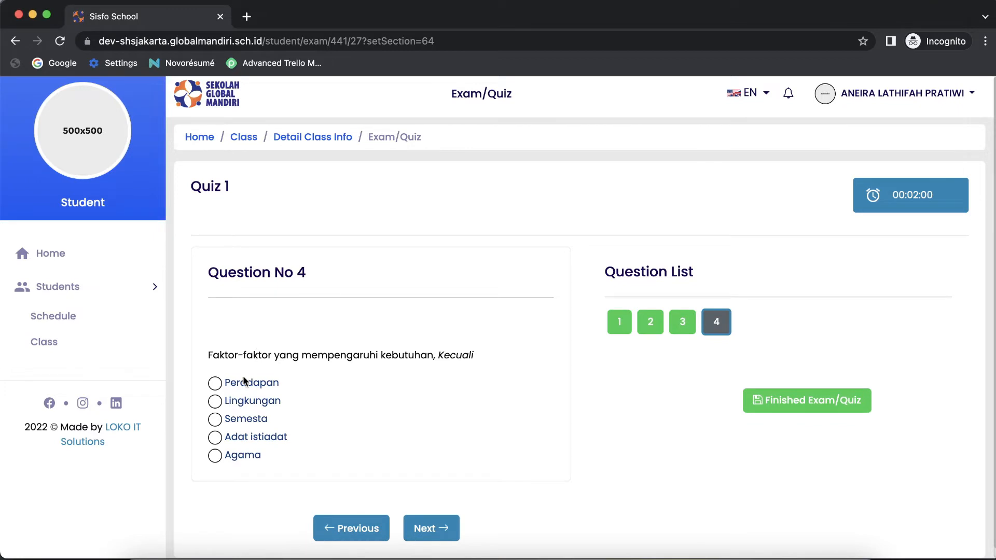
{"action": "left_click", "coordinate": [216, 402]}
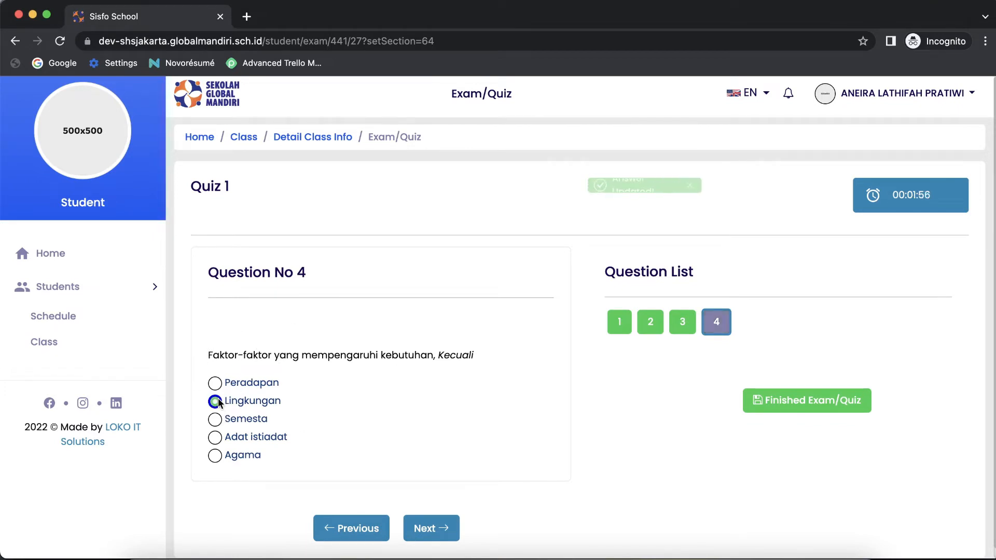
{"action": "scroll", "coordinate": [454, 447], "scroll_direction": "down", "scroll_amount": 1}
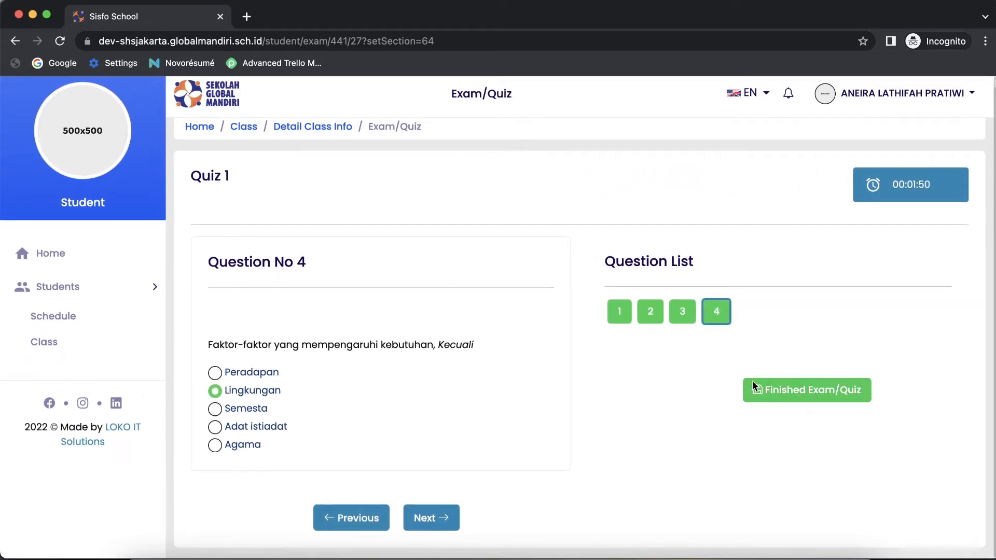
{"action": "scroll", "coordinate": [699, 389], "scroll_direction": "up", "scroll_amount": 1}
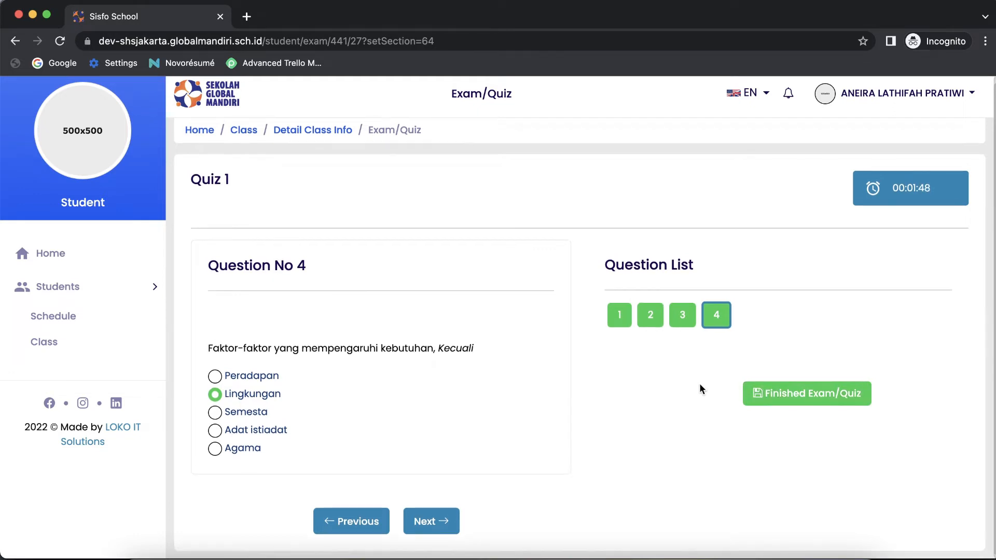
Revisit Questions No 1 to 4 to check which of their answers can still be changed.
{"action": "left_click", "coordinate": [620, 315]}
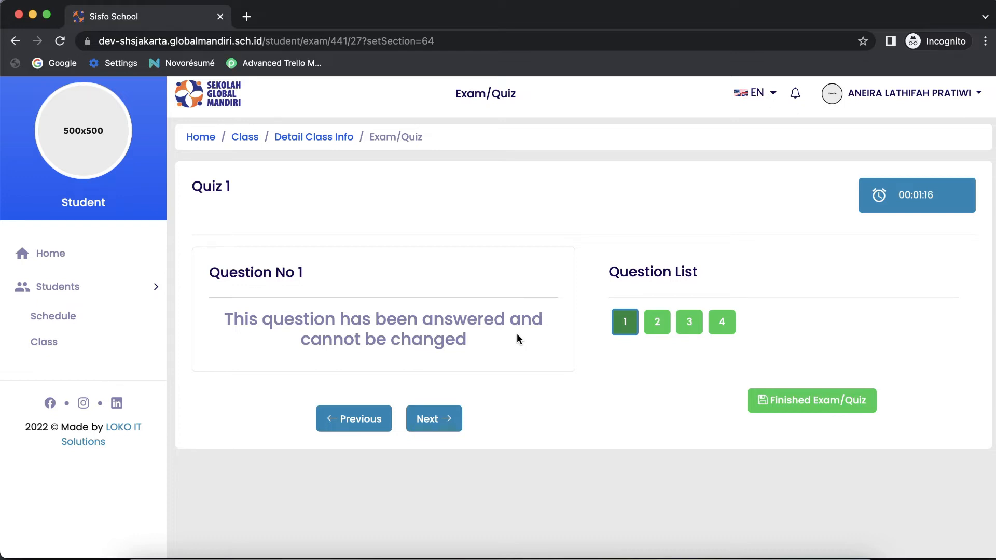
{"action": "left_click", "coordinate": [657, 322]}
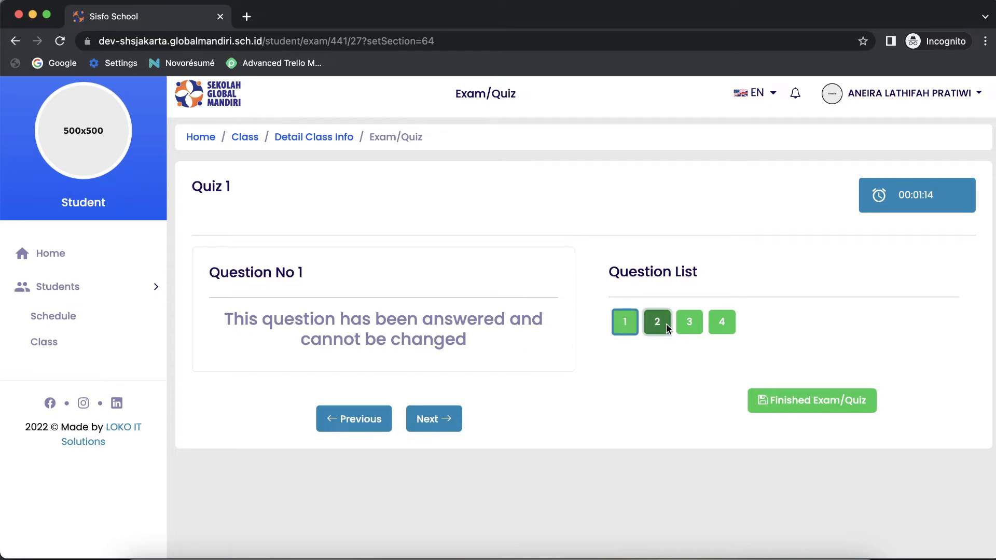
{"action": "left_click", "coordinate": [680, 327]}
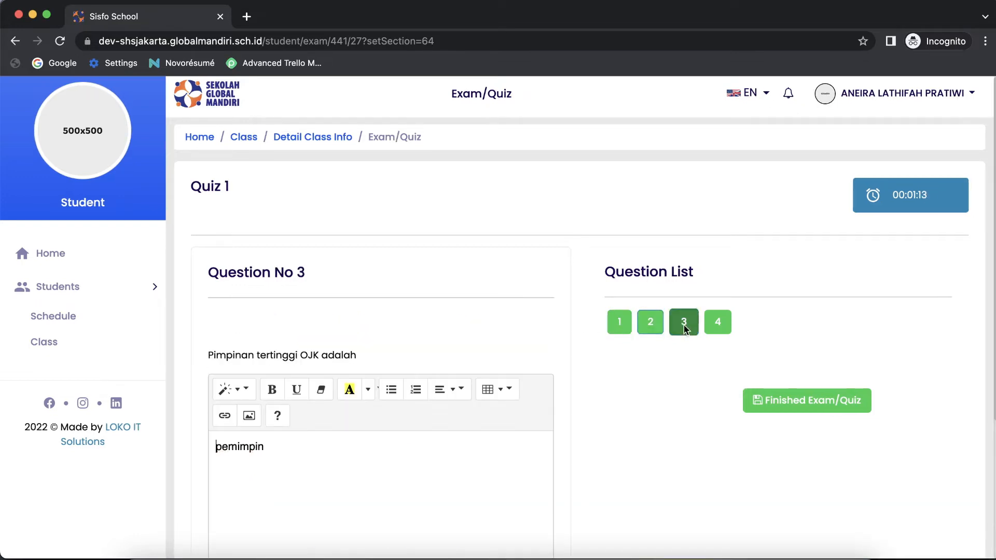
{"action": "left_click", "coordinate": [726, 322]}
{"action": "scroll", "coordinate": [728, 325], "scroll_direction": "down", "scroll_amount": 1}
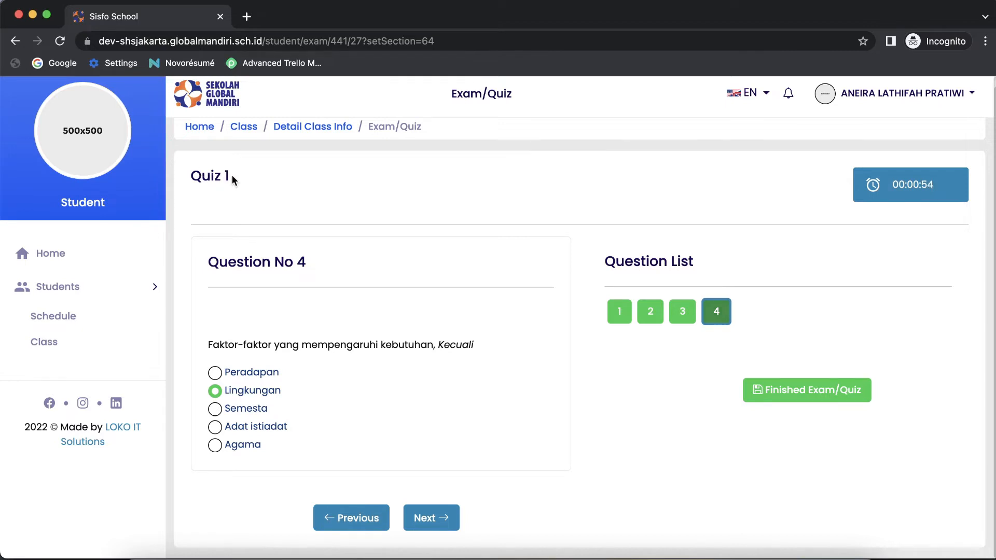
{"action": "left_click_drag", "start_coordinate": [232, 175], "coordinate": [203, 174]}
{"action": "left_click", "coordinate": [231, 211]}
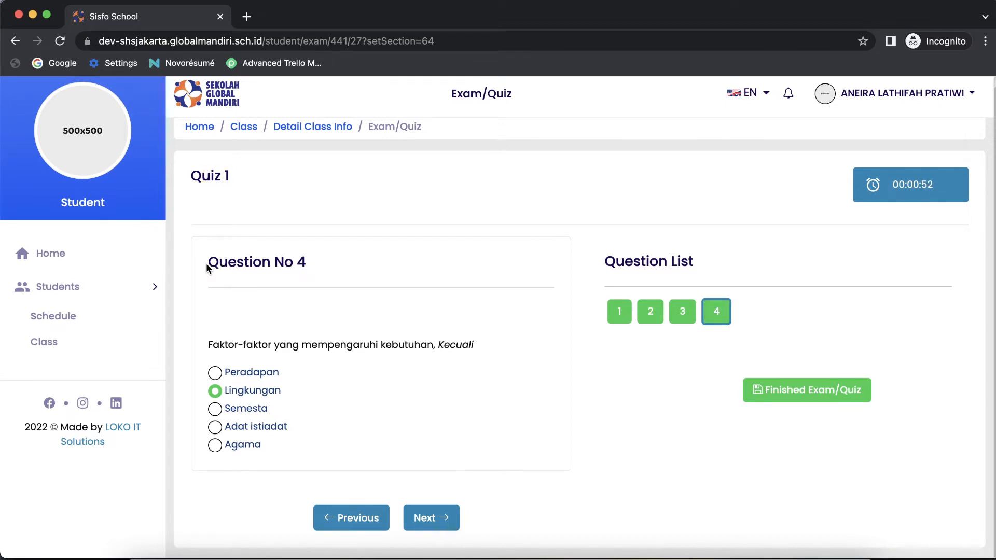
{"action": "left_click_drag", "start_coordinate": [207, 268], "coordinate": [301, 265]}
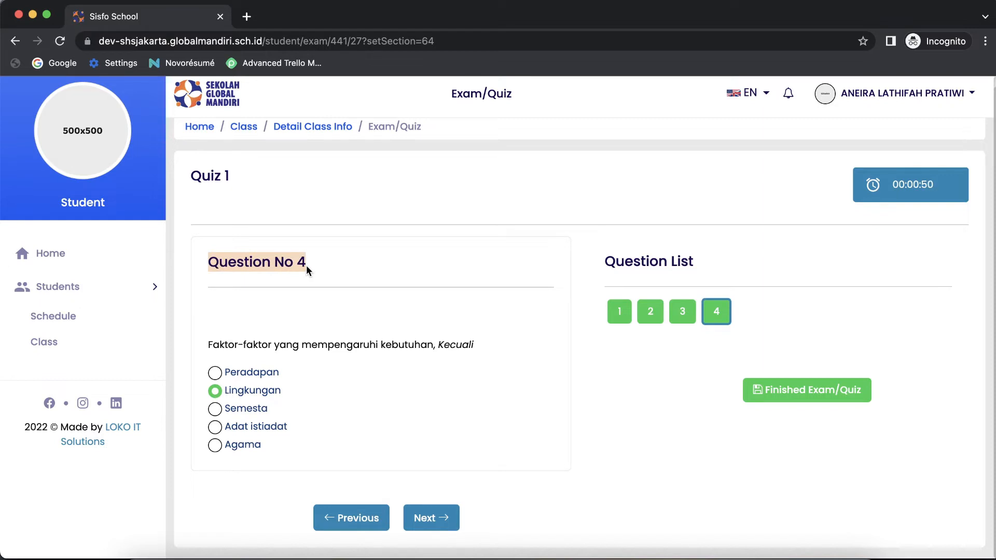
Go through all four questions once more and review the answer to Question No 2.
{"action": "left_click", "coordinate": [619, 315]}
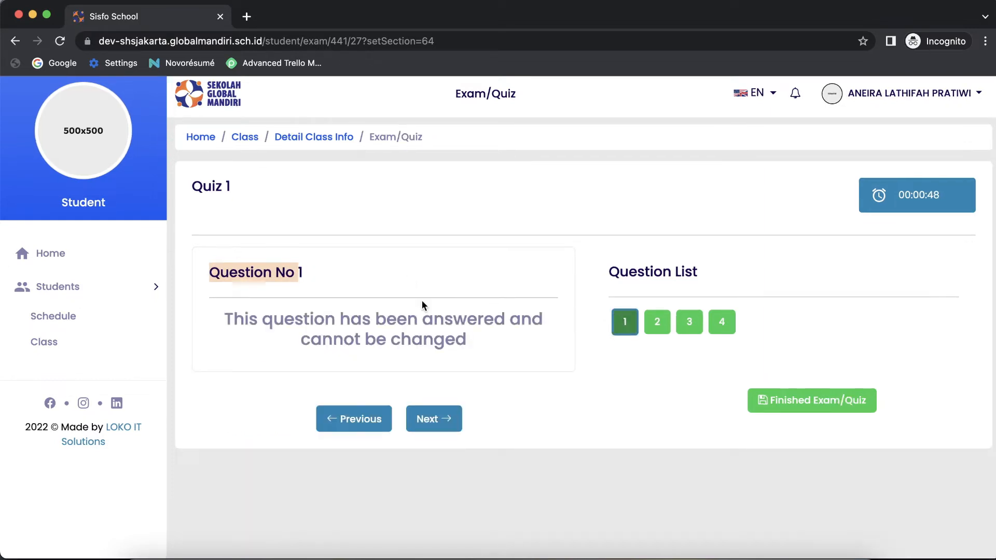
{"action": "left_click", "coordinate": [669, 322]}
{"action": "left_click", "coordinate": [687, 323]}
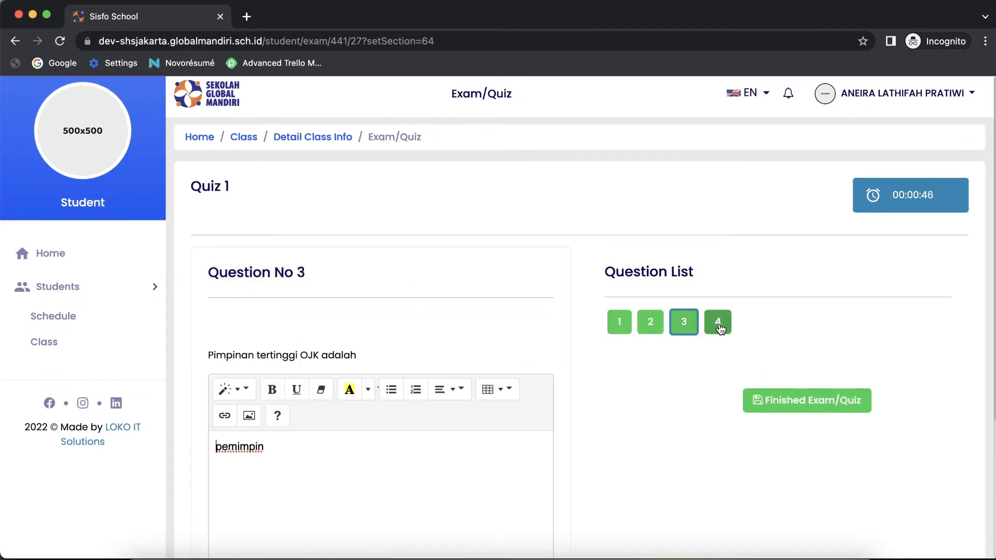
{"action": "left_click", "coordinate": [716, 323]}
{"action": "left_click", "coordinate": [621, 318]}
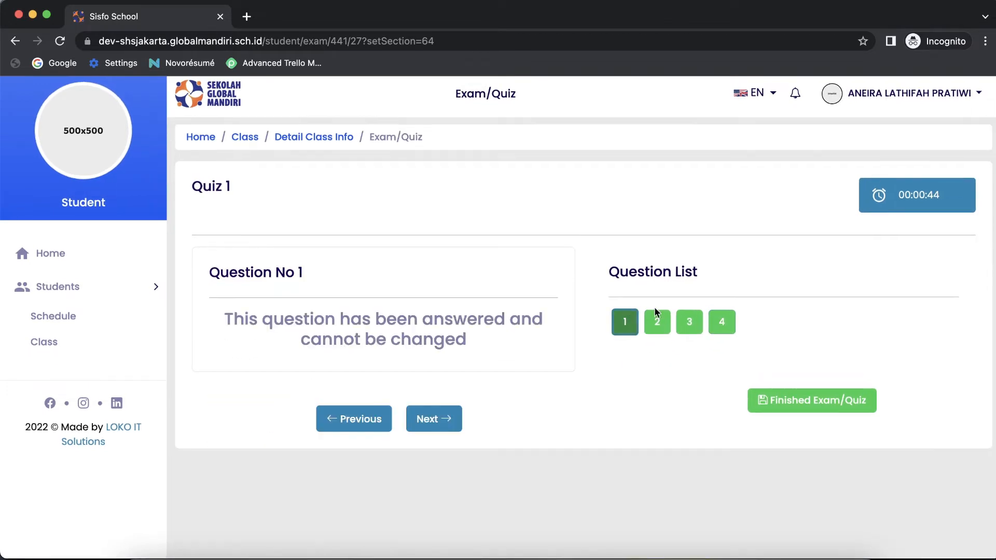
{"action": "left_click", "coordinate": [654, 320]}
{"action": "scroll", "coordinate": [508, 396], "scroll_direction": "down", "scroll_amount": 1}
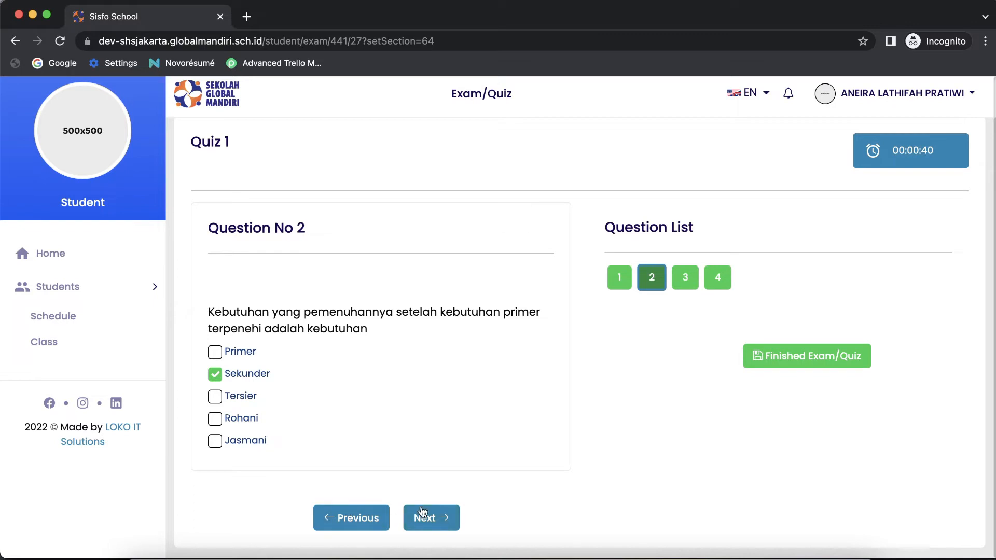
{"action": "scroll", "coordinate": [580, 397], "scroll_direction": "up", "scroll_amount": 1}
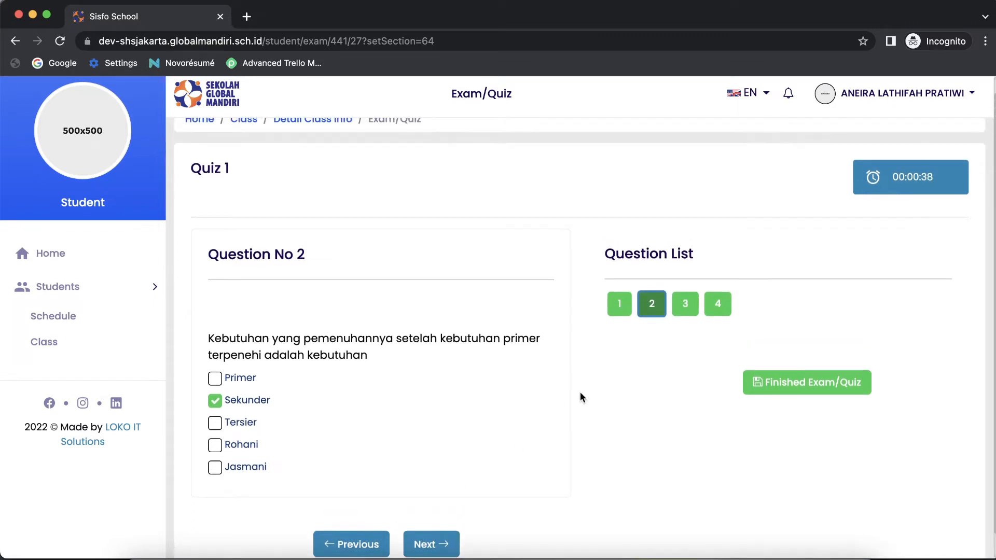
Finish the exam, confirm the submission and return to the Economy class page.
{"action": "left_click", "coordinate": [757, 383]}
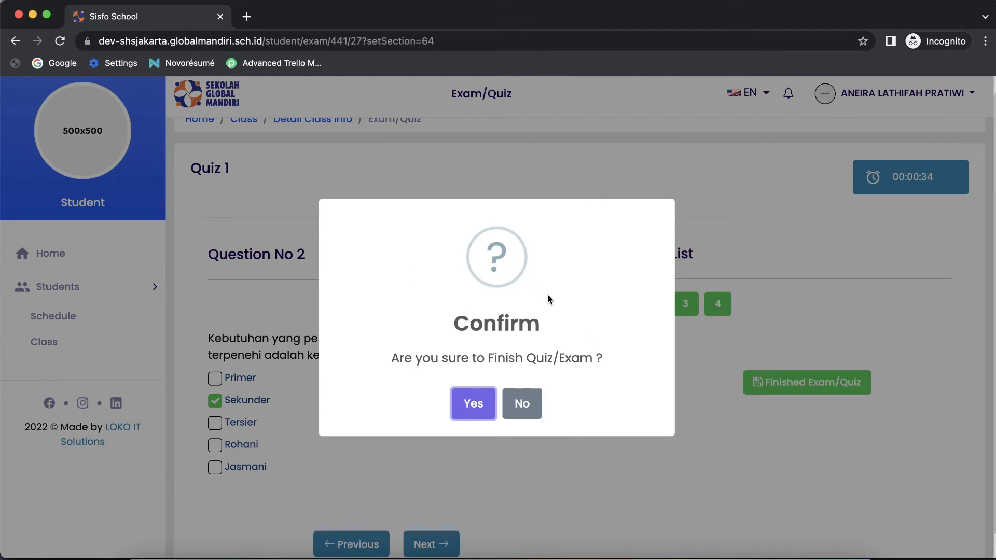
{"action": "left_click", "coordinate": [479, 405]}
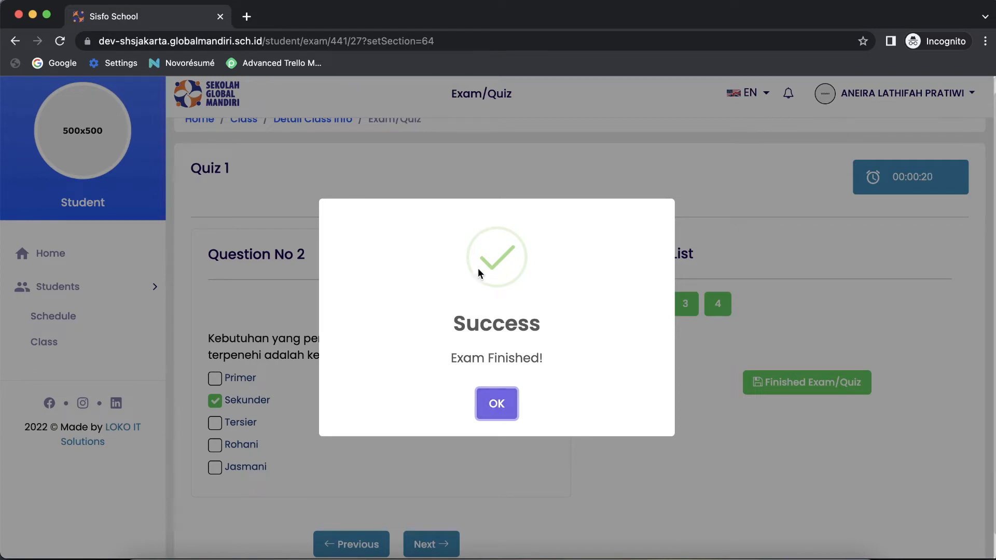
{"action": "left_click", "coordinate": [494, 404]}
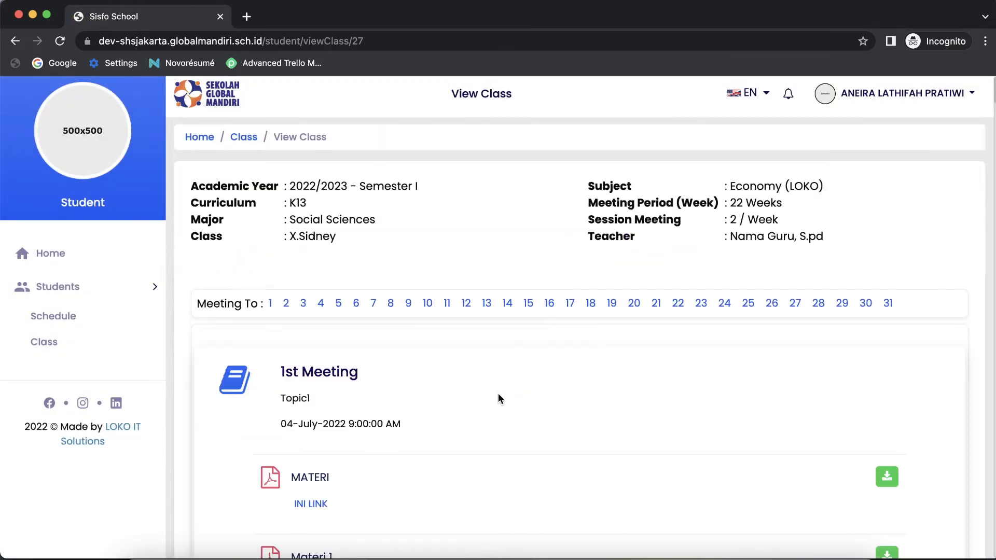
{"action": "scroll", "coordinate": [498, 398], "scroll_direction": "down", "scroll_amount": 5}
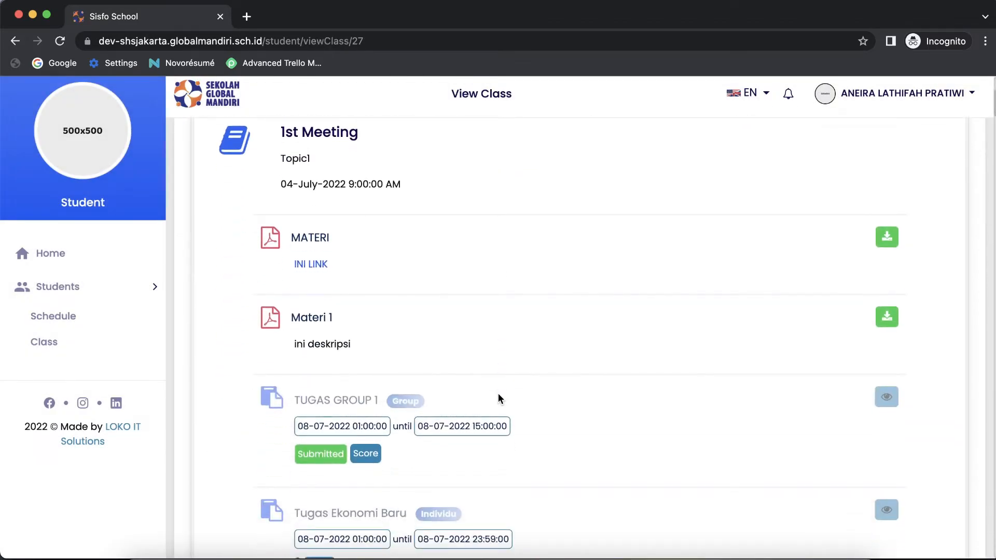
Switch to the teacher's browser window and return from the exam details to the Economy class's Detail Class Info page.
{"action": "scroll", "coordinate": [500, 398], "scroll_direction": "down", "scroll_amount": 3}
{"action": "scroll", "coordinate": [500, 399], "scroll_direction": "up", "scroll_amount": 6}
{"action": "scroll", "coordinate": [498, 399], "scroll_direction": "up", "scroll_amount": 1}
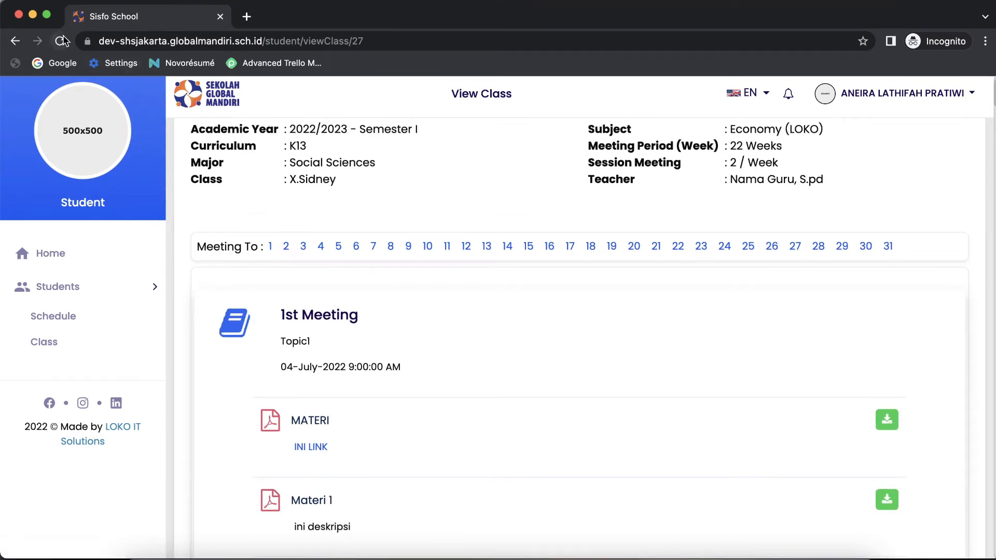
{"action": "left_click", "coordinate": [32, 16]}
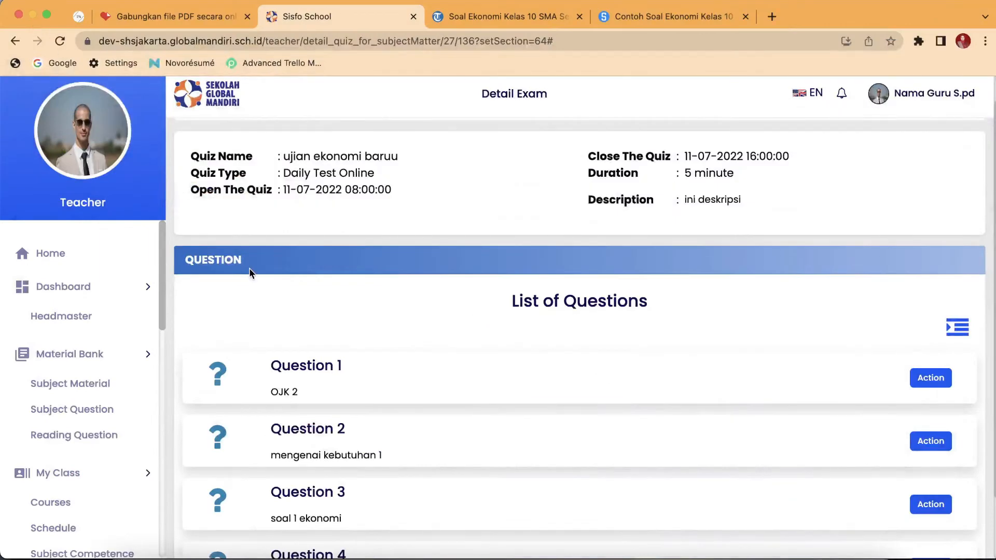
{"action": "scroll", "coordinate": [249, 268], "scroll_direction": "up", "scroll_amount": 1}
{"action": "left_click", "coordinate": [324, 138]}
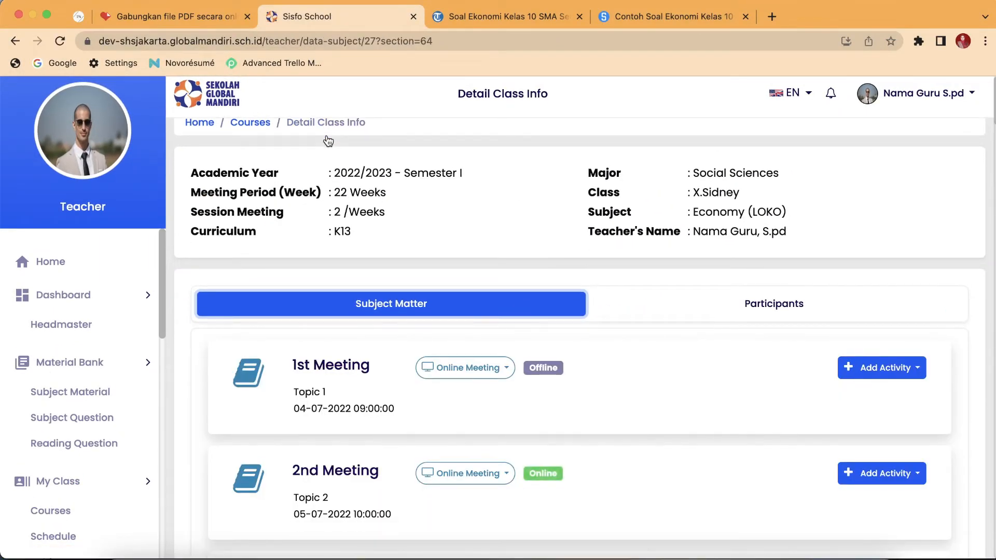
Find the 4th Meeting's "Ujian Ekonomi Baruu" exam and open it with Manage Quiz/Exam.
{"action": "scroll", "coordinate": [356, 187], "scroll_direction": "down", "scroll_amount": 15}
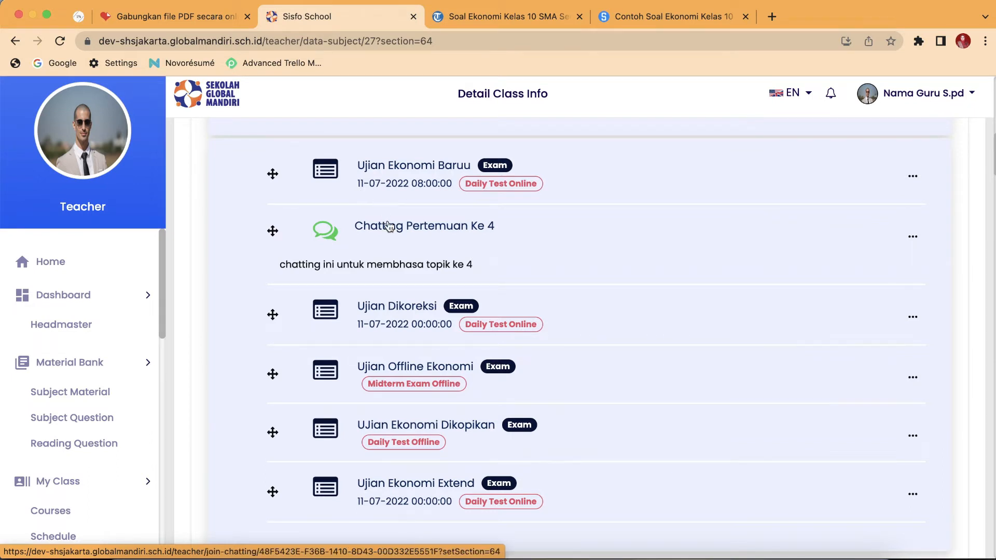
{"action": "scroll", "coordinate": [388, 220], "scroll_direction": "up", "scroll_amount": 2}
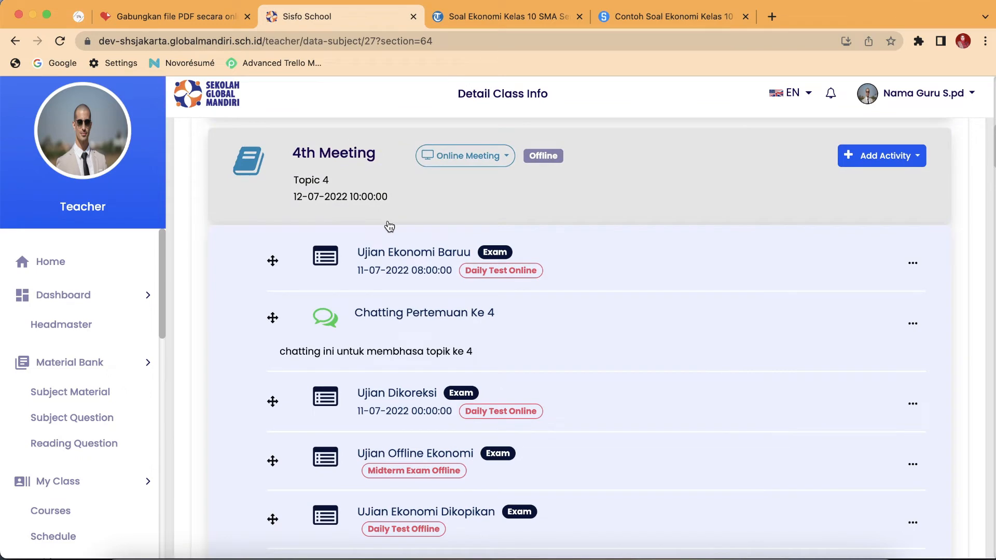
{"action": "scroll", "coordinate": [389, 223], "scroll_direction": "down", "scroll_amount": 2}
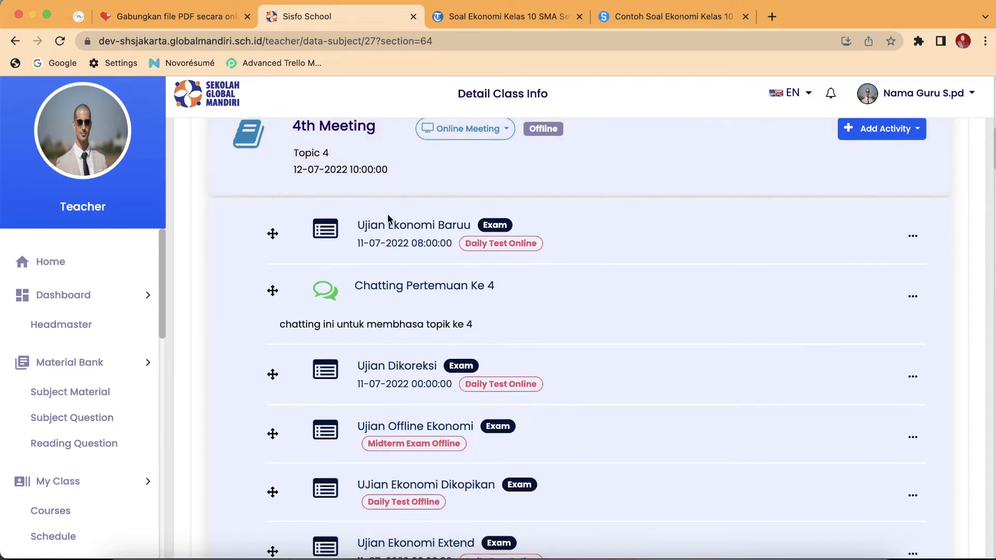
{"action": "scroll", "coordinate": [388, 213], "scroll_direction": "down", "scroll_amount": 4}
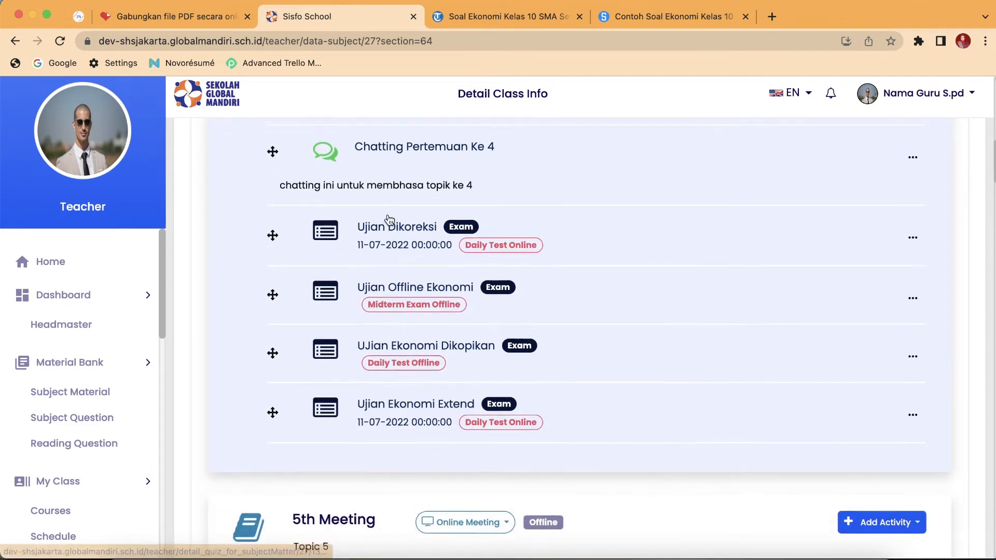
{"action": "scroll", "coordinate": [389, 217], "scroll_direction": "up", "scroll_amount": 4}
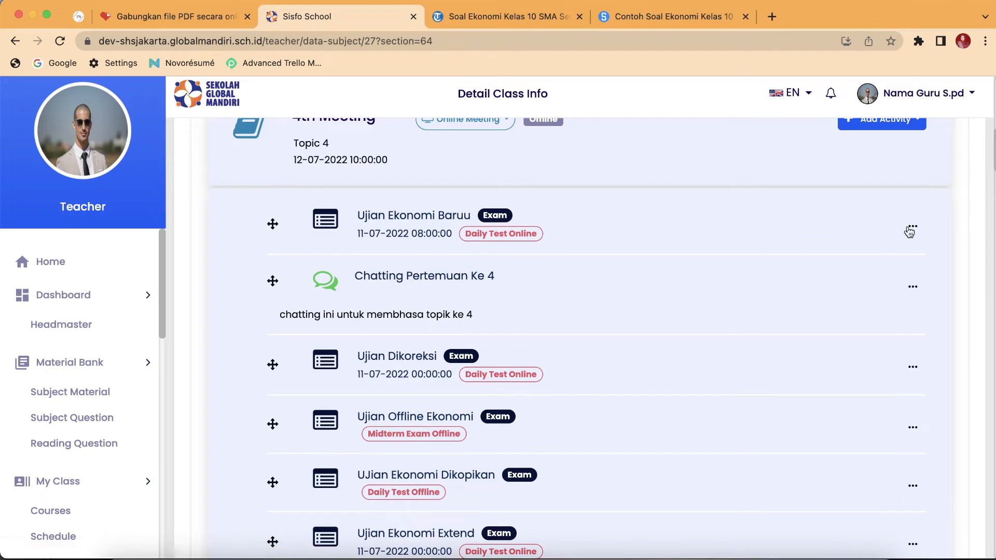
{"action": "left_click", "coordinate": [912, 227]}
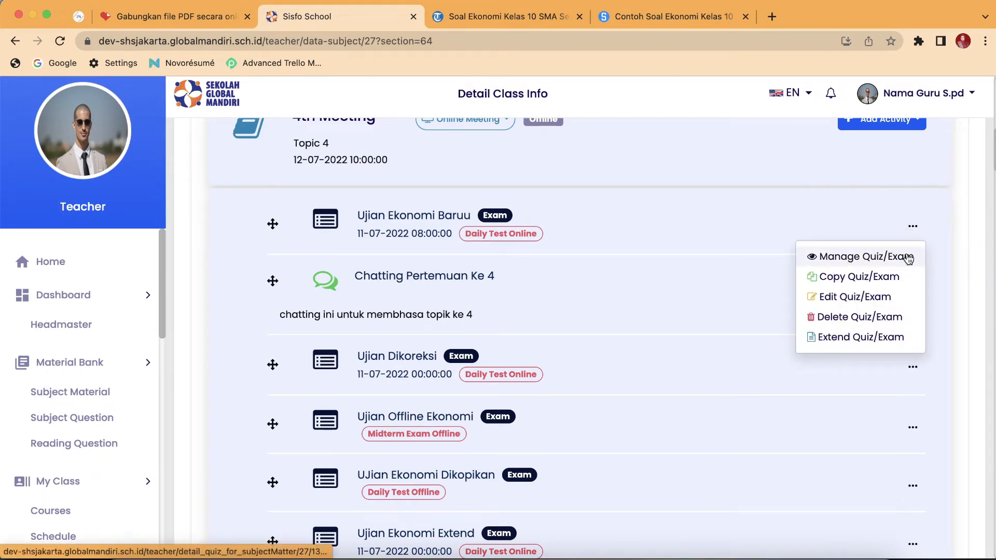
{"action": "left_click", "coordinate": [861, 257]}
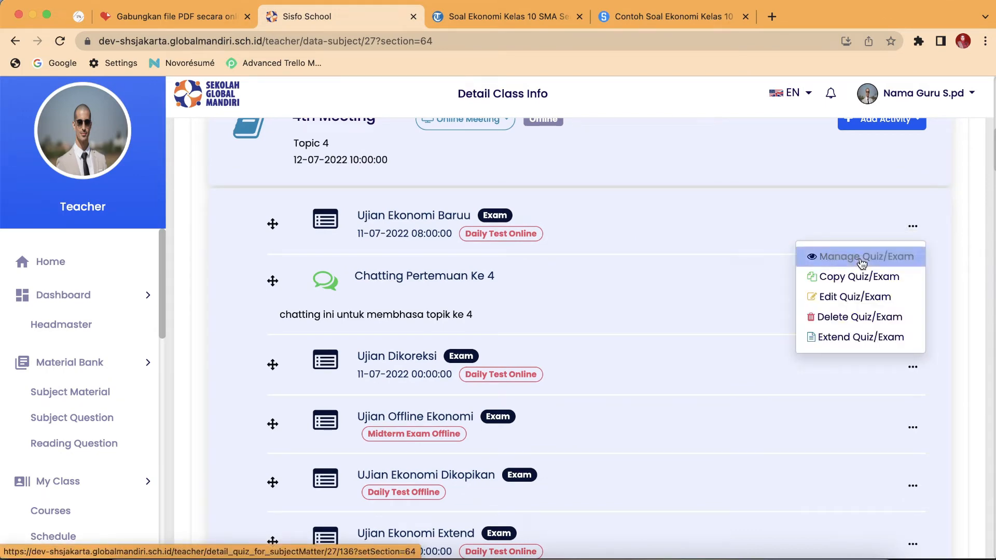
Open Manage Score for the exam and view the result of the student whose status is Submitted.
{"action": "scroll", "coordinate": [828, 315], "scroll_direction": "down", "scroll_amount": 2}
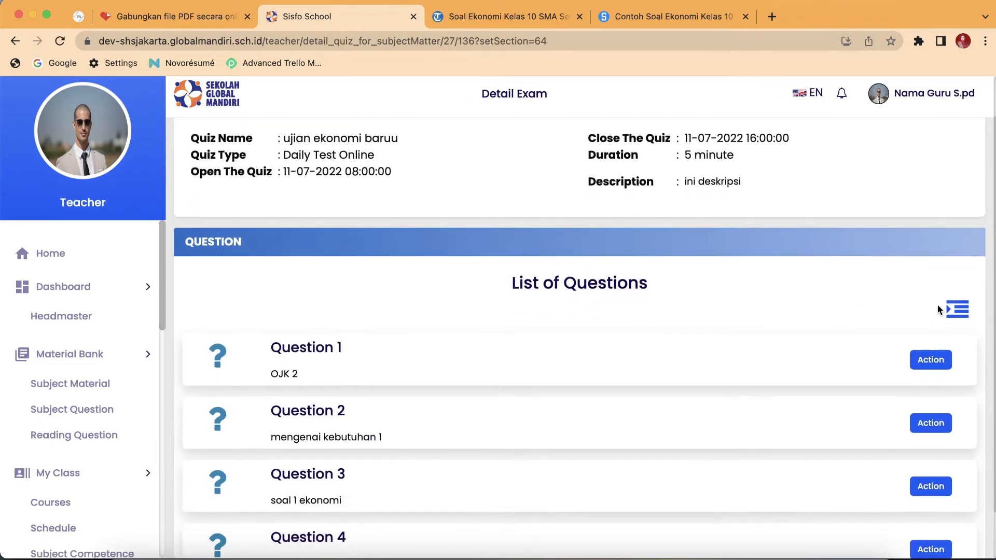
{"action": "left_click", "coordinate": [957, 310]}
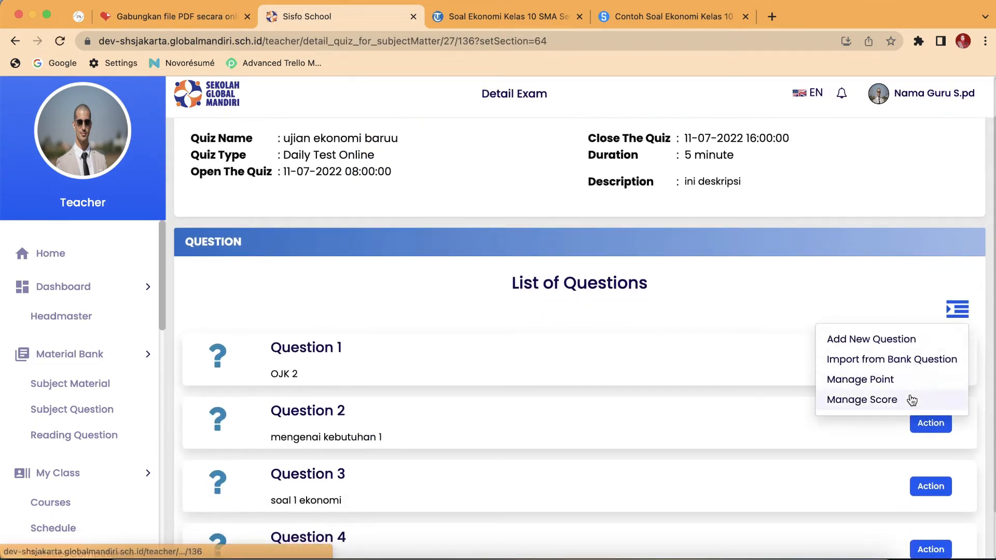
{"action": "left_click", "coordinate": [910, 398]}
{"action": "scroll", "coordinate": [755, 363], "scroll_direction": "down", "scroll_amount": 3}
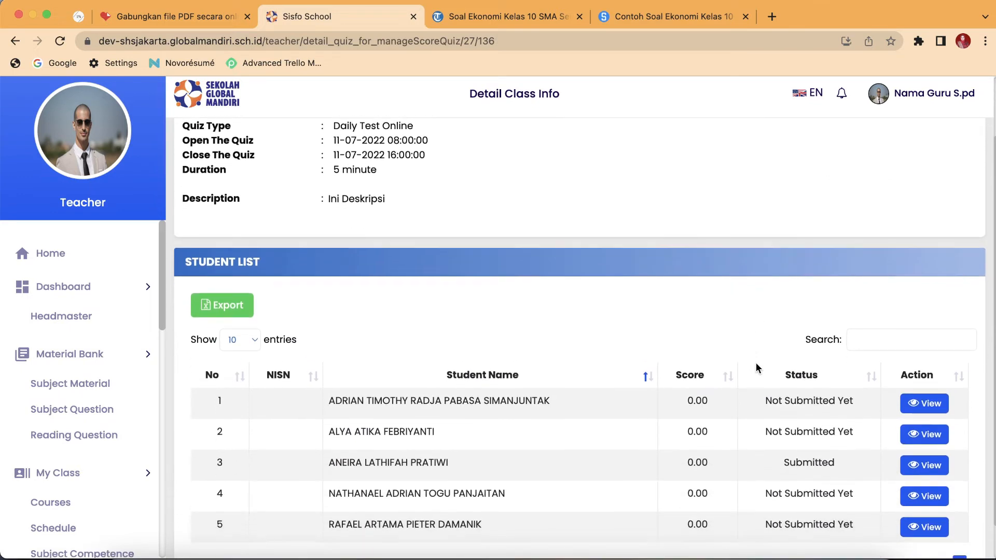
{"action": "scroll", "coordinate": [836, 412], "scroll_direction": "down", "scroll_amount": 1}
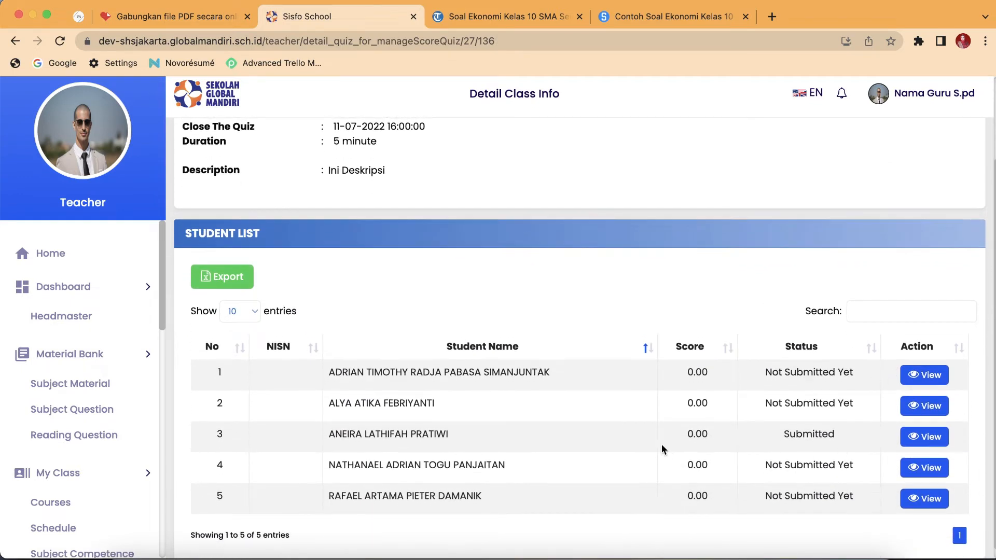
{"action": "mouse_move", "coordinate": [768, 440]}
{"action": "left_mouse_down"}
{"action": "mouse_move", "coordinate": [852, 438]}
{"action": "mouse_move", "coordinate": [766, 437]}
{"action": "left_mouse_up"}
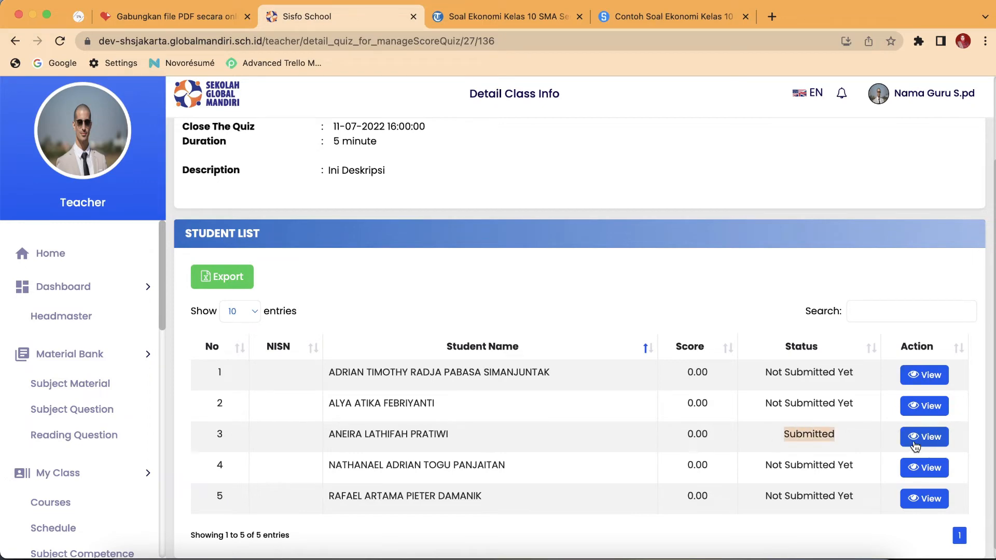
{"action": "left_click", "coordinate": [932, 435]}
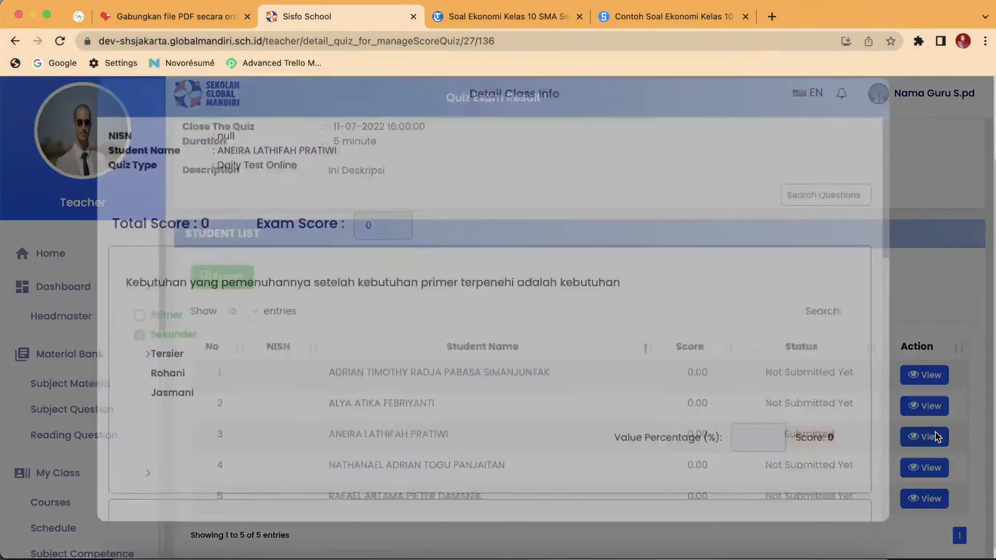
Examine the student's selected answers, the correct options and the score fields of the two multiple-choice questions.
{"action": "scroll", "coordinate": [764, 362], "scroll_direction": "down", "scroll_amount": 1}
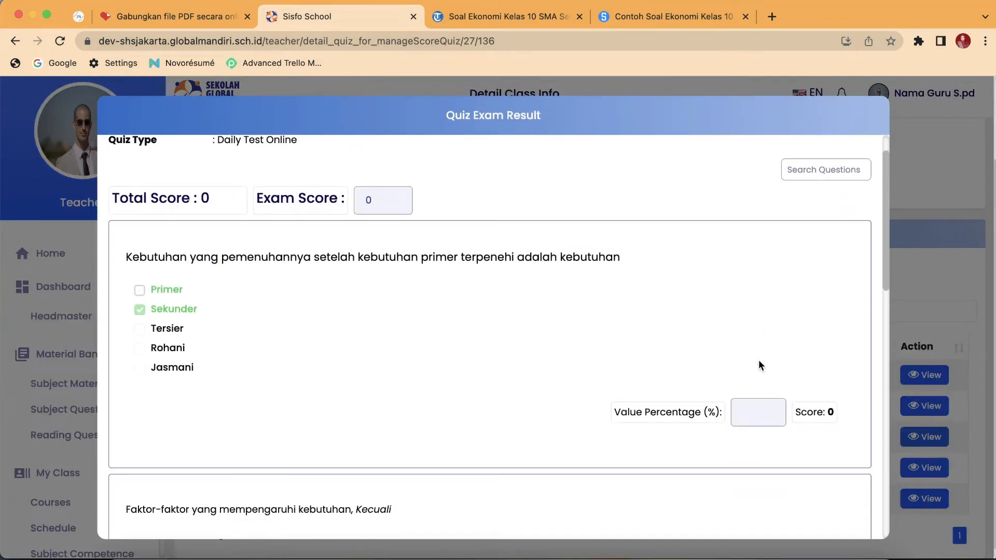
{"action": "scroll", "coordinate": [620, 318], "scroll_direction": "down", "scroll_amount": 1}
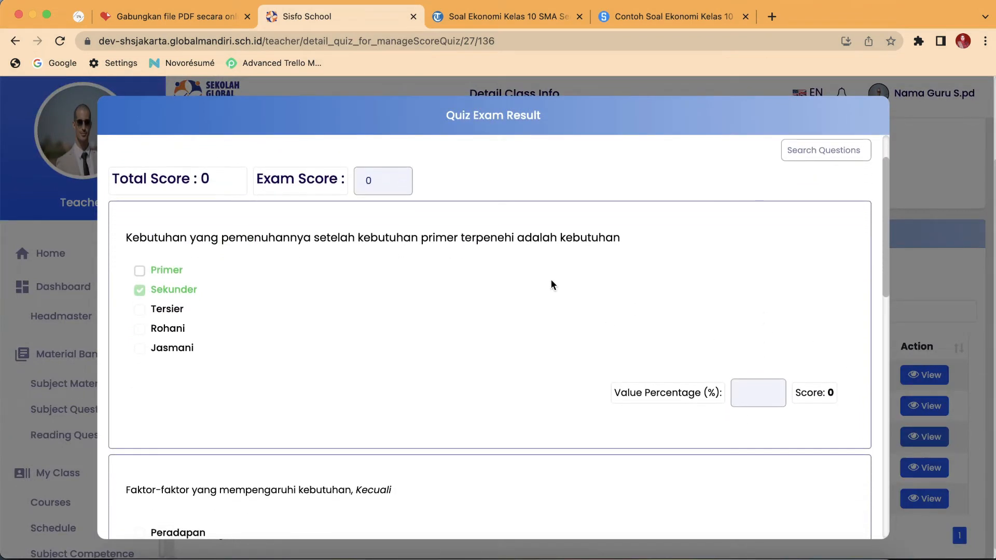
{"action": "scroll", "coordinate": [546, 277], "scroll_direction": "down", "scroll_amount": 1}
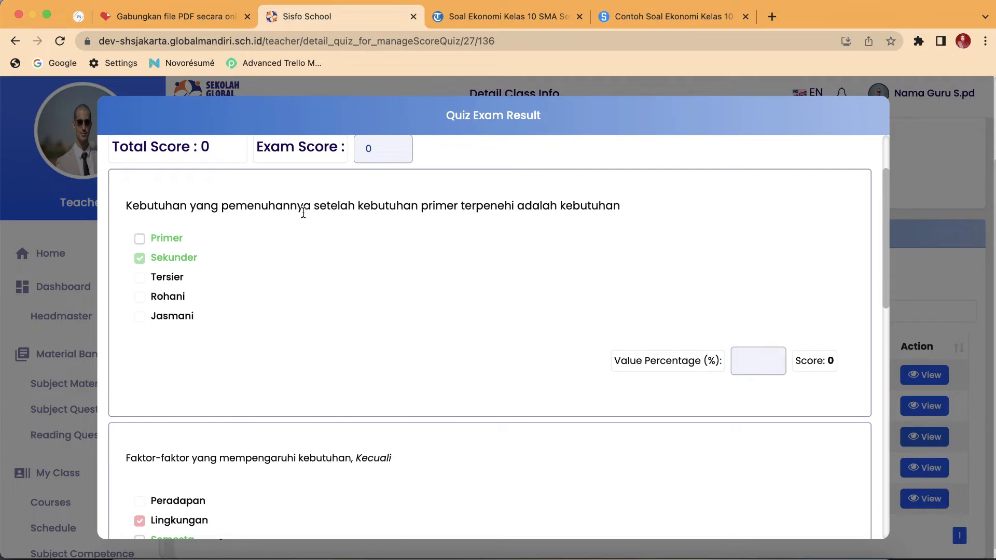
{"action": "scroll", "coordinate": [328, 260], "scroll_direction": "up", "scroll_amount": 1}
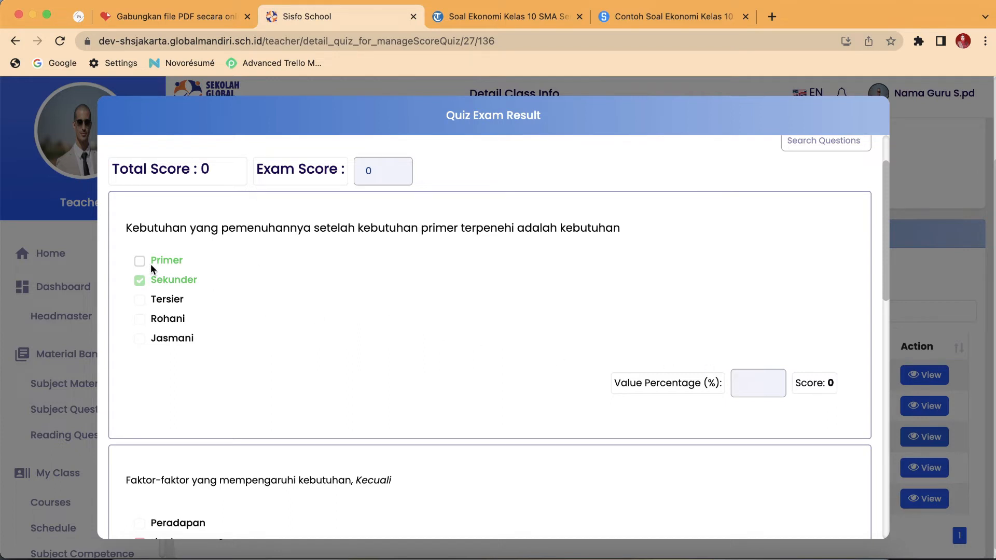
{"action": "scroll", "coordinate": [145, 280], "scroll_direction": "up", "scroll_amount": 1}
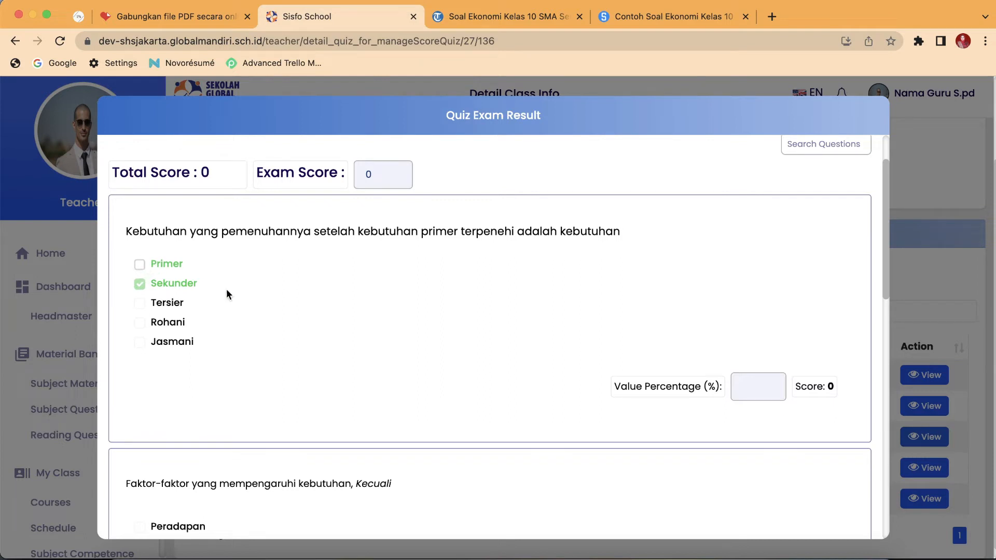
{"action": "right_click", "coordinate": [812, 382]}
{"action": "left_click", "coordinate": [748, 384]}
{"action": "scroll", "coordinate": [571, 286], "scroll_direction": "down", "scroll_amount": 1}
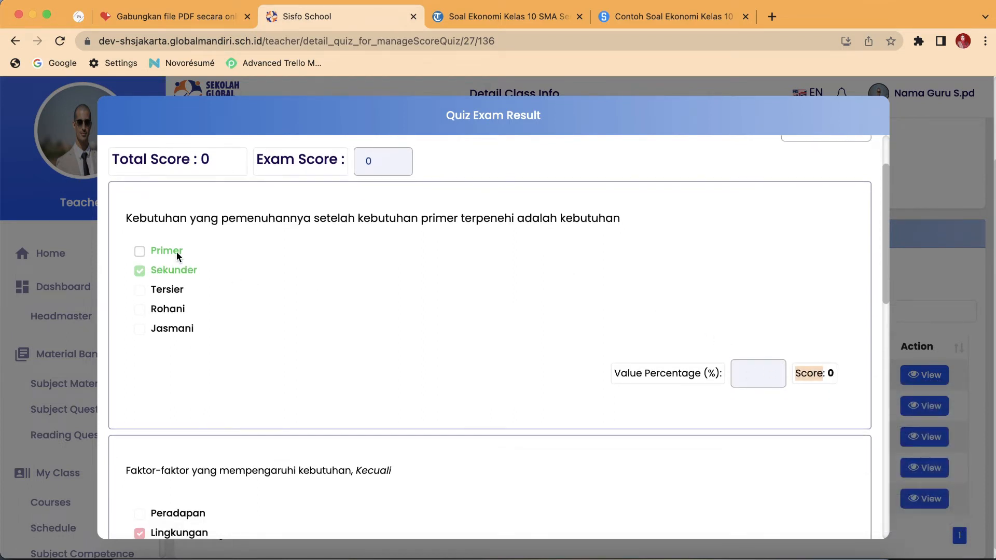
{"action": "scroll", "coordinate": [694, 369], "scroll_direction": "down", "scroll_amount": 1}
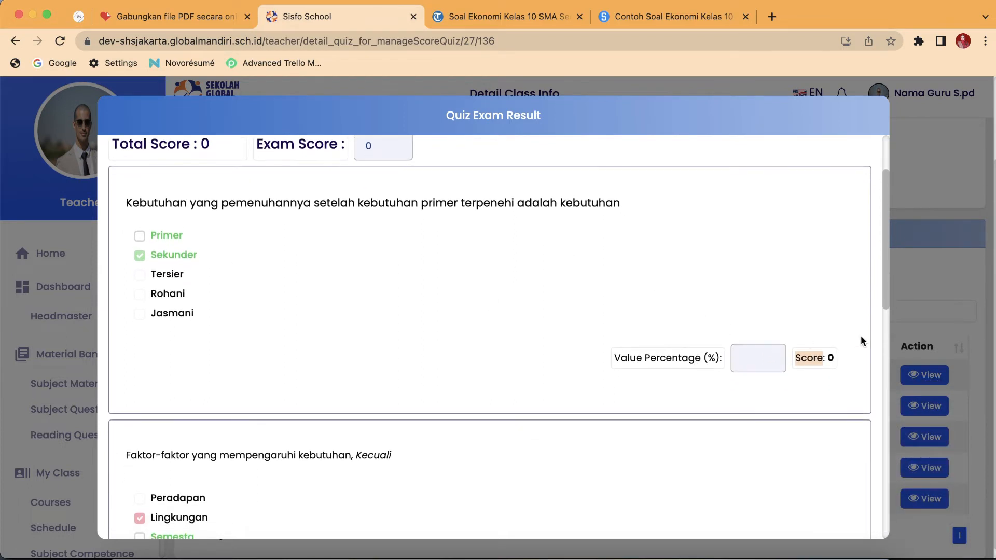
{"action": "scroll", "coordinate": [860, 335], "scroll_direction": "down", "scroll_amount": 3}
{"action": "scroll", "coordinate": [861, 340], "scroll_direction": "down", "scroll_amount": 3}
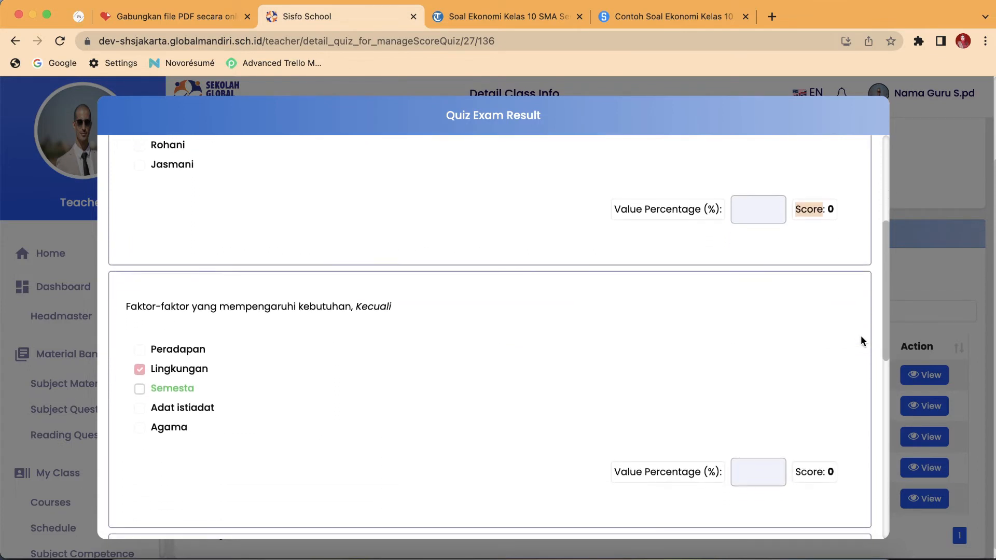
{"action": "scroll", "coordinate": [727, 468], "scroll_direction": "down", "scroll_amount": 1}
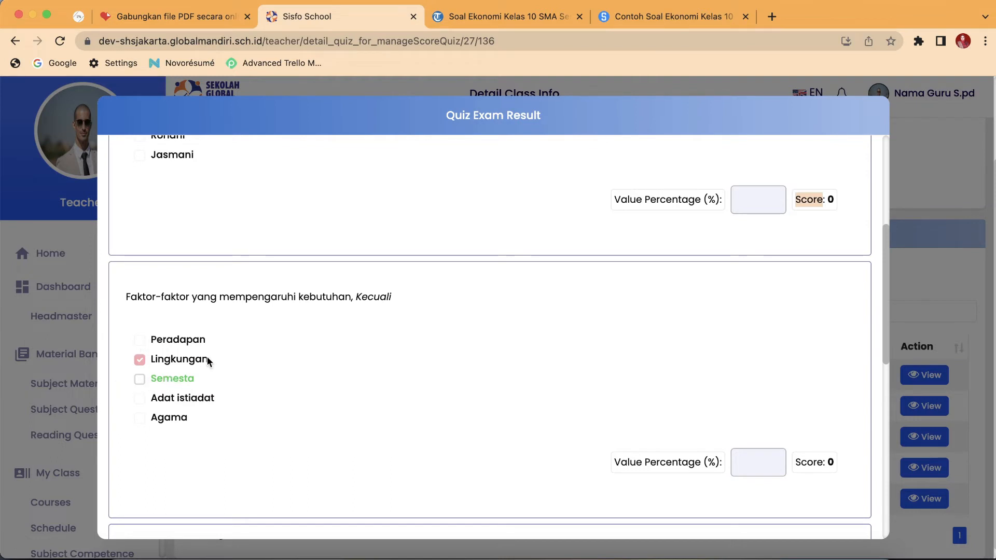
{"action": "scroll", "coordinate": [187, 362], "scroll_direction": "down", "scroll_amount": 3}
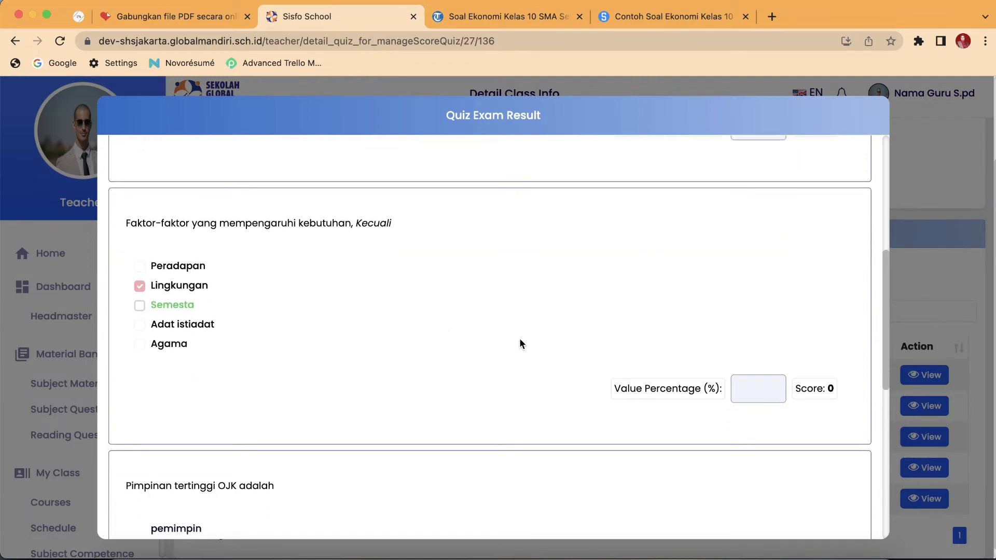
Examine the student's two written answers, comparing the minimum word requirement with the number of words answered.
{"action": "scroll", "coordinate": [757, 401], "scroll_direction": "down", "scroll_amount": 5}
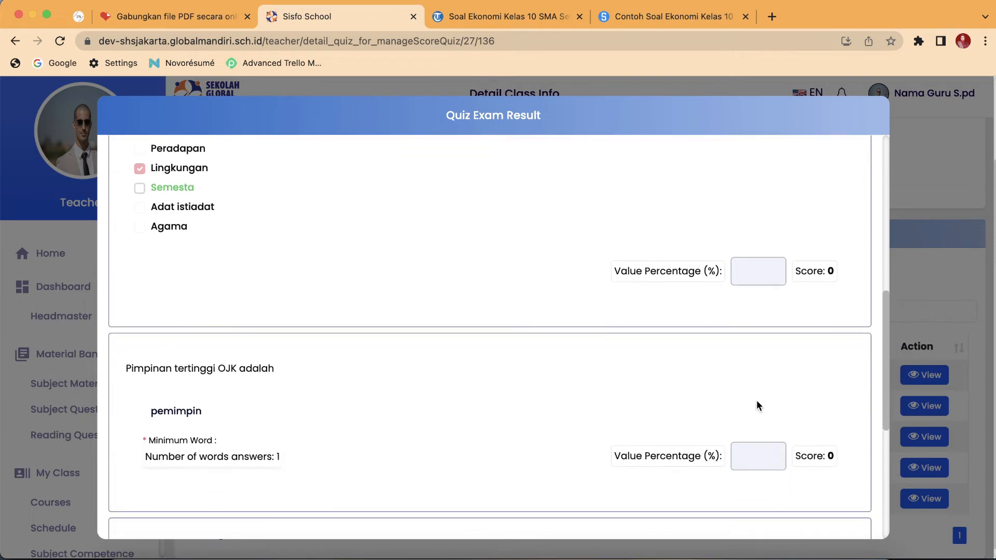
{"action": "scroll", "coordinate": [662, 418], "scroll_direction": "down", "scroll_amount": 1}
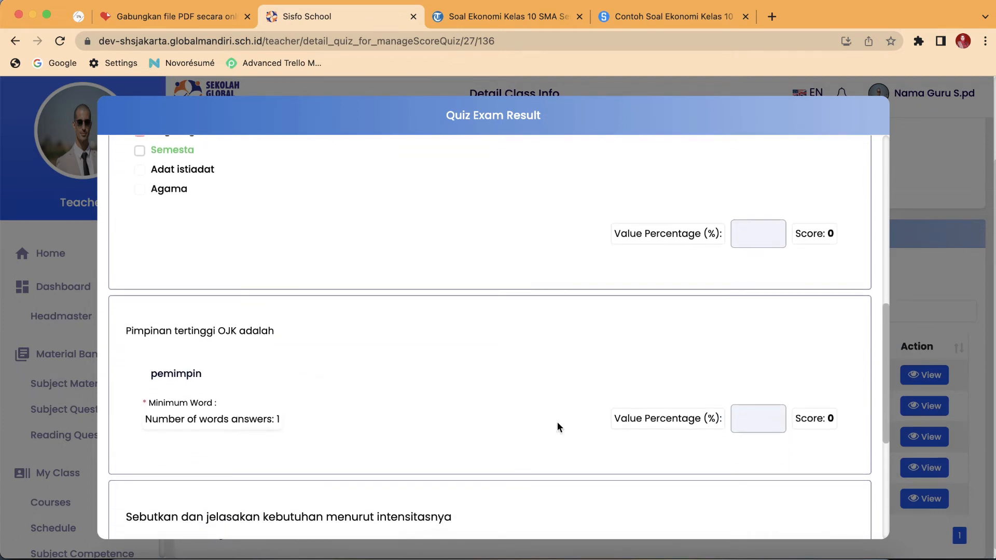
{"action": "left_click_drag", "start_coordinate": [272, 418], "coordinate": [276, 417]}
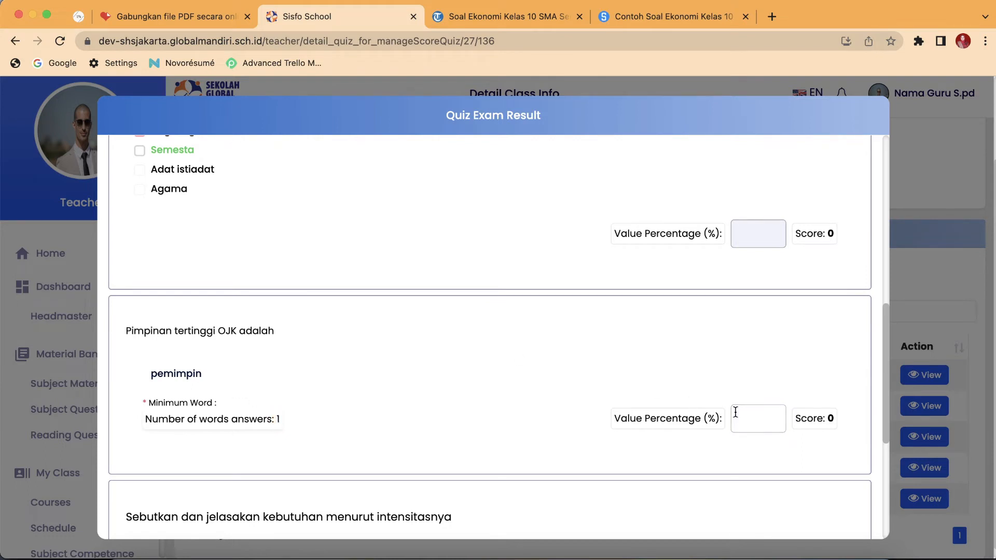
{"action": "scroll", "coordinate": [735, 414], "scroll_direction": "down", "scroll_amount": 1}
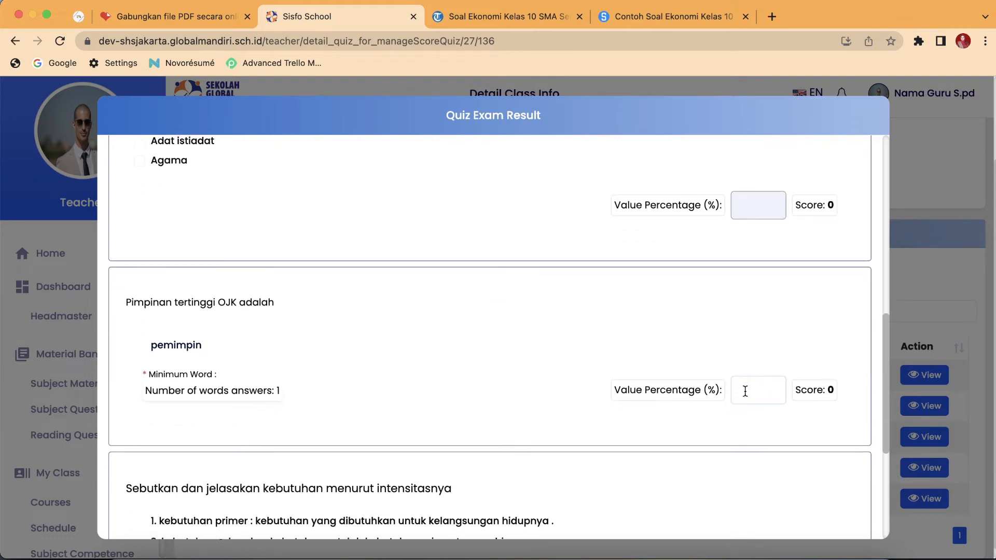
{"action": "scroll", "coordinate": [747, 387], "scroll_direction": "down", "scroll_amount": 1}
{"action": "scroll", "coordinate": [766, 367], "scroll_direction": "down", "scroll_amount": 5}
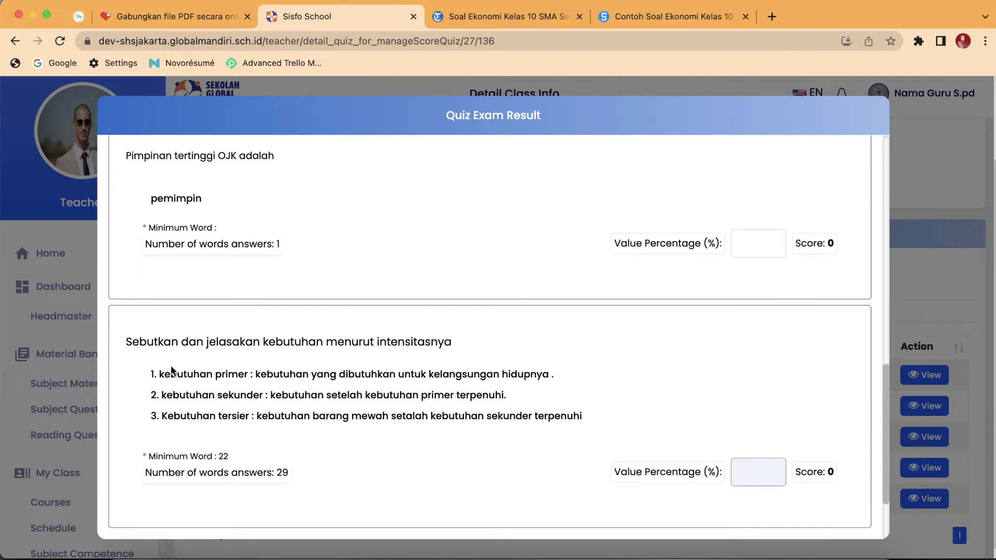
{"action": "double_click", "coordinate": [224, 456]}
{"action": "scroll", "coordinate": [231, 451], "scroll_direction": "down", "scroll_amount": 1}
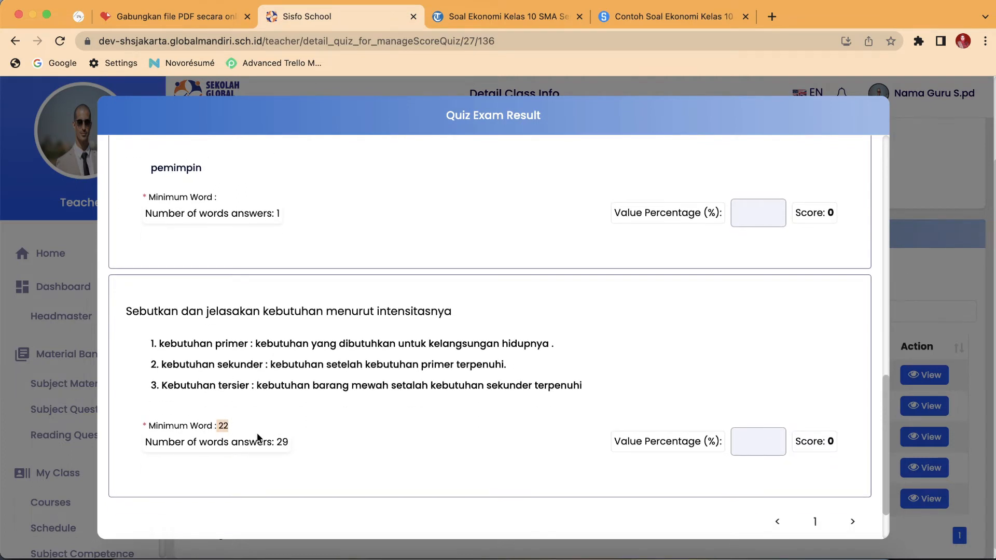
{"action": "double_click", "coordinate": [282, 441]}
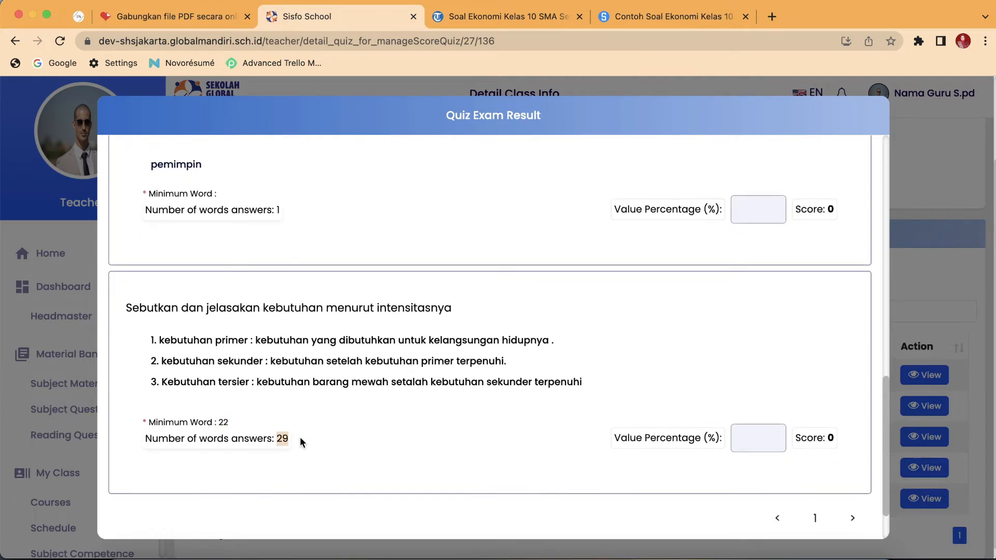
Close the student's Quiz Exam Result and return to the start of the exam's score management page.
{"action": "scroll", "coordinate": [300, 438], "scroll_direction": "up", "scroll_amount": 10}
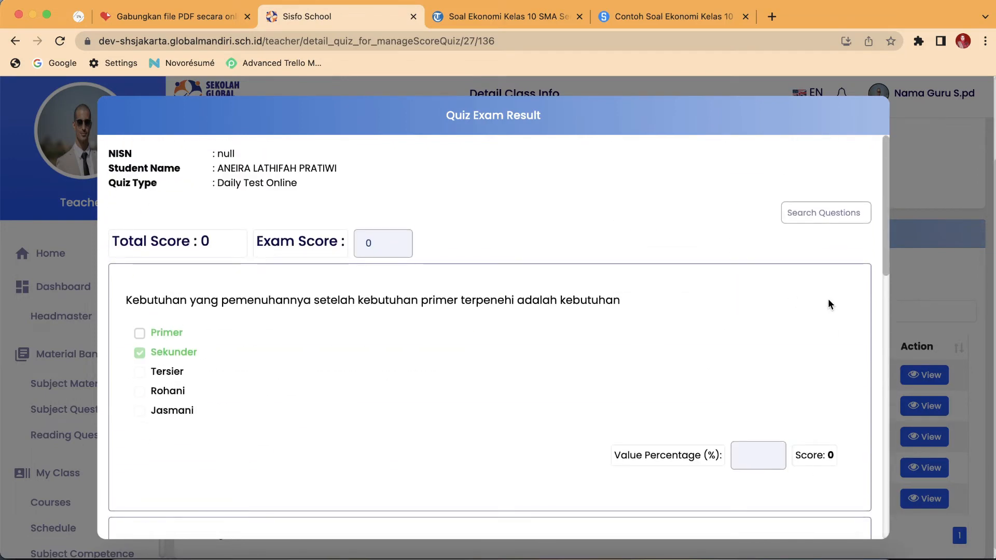
{"action": "left_click", "coordinate": [945, 264]}
{"action": "scroll", "coordinate": [659, 279], "scroll_direction": "up", "scroll_amount": 3}
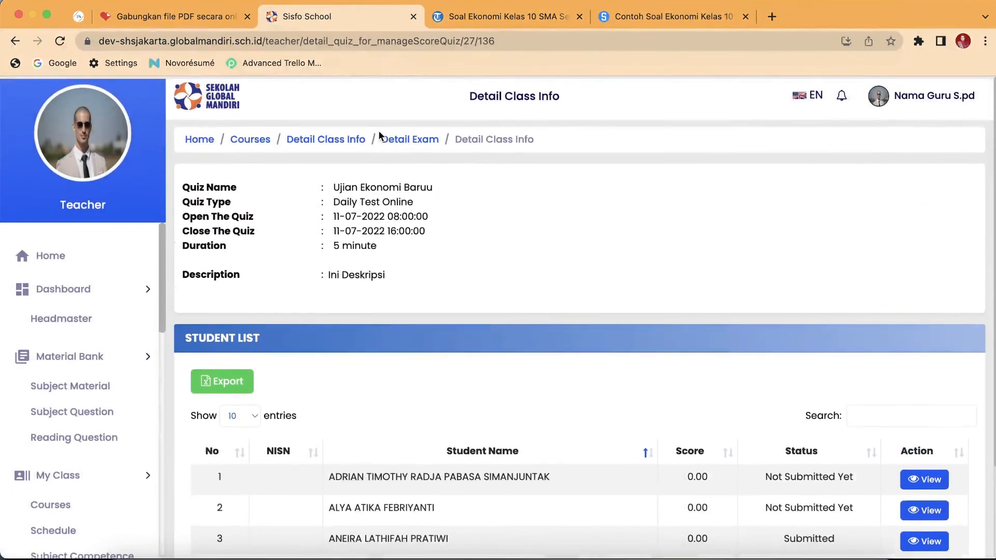
Return to the class details and expand the 4th Meeting to list its activities.
{"action": "left_click", "coordinate": [14, 42]}
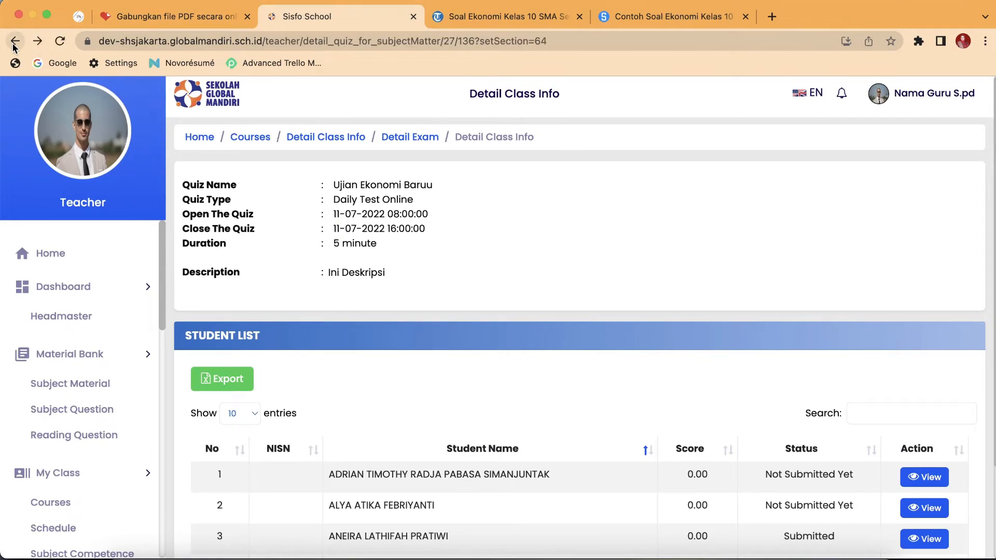
{"action": "scroll", "coordinate": [354, 226], "scroll_direction": "down", "scroll_amount": 1}
{"action": "scroll", "coordinate": [354, 226], "scroll_direction": "up", "scroll_amount": 1}
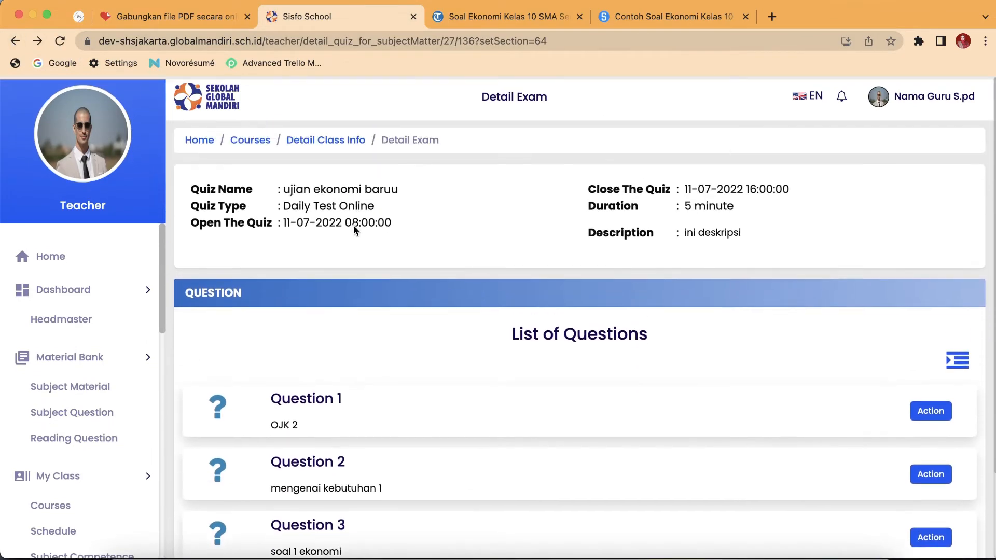
{"action": "left_click", "coordinate": [325, 145]}
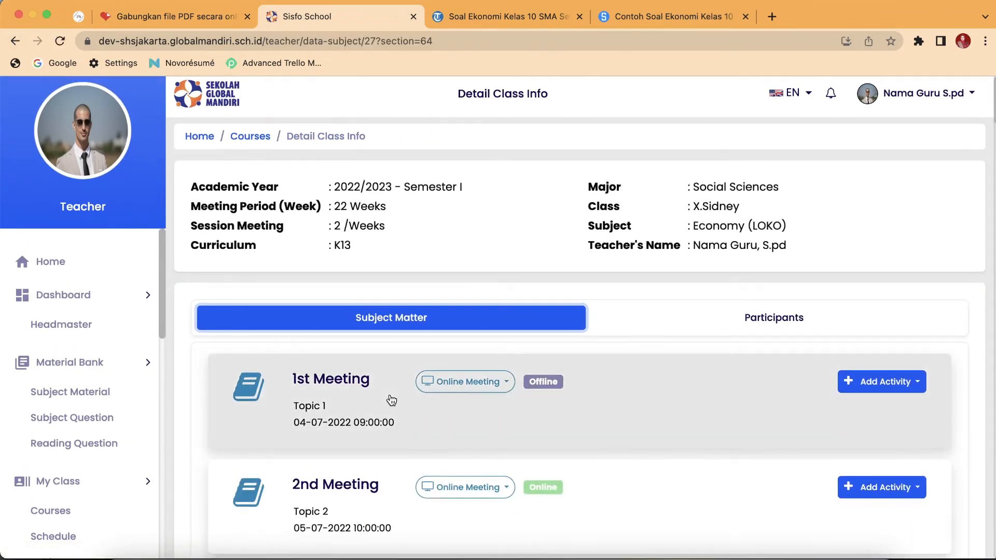
{"action": "scroll", "coordinate": [389, 400], "scroll_direction": "down", "scroll_amount": 5}
{"action": "left_click", "coordinate": [390, 333]}
{"action": "scroll", "coordinate": [391, 334], "scroll_direction": "down", "scroll_amount": 5}
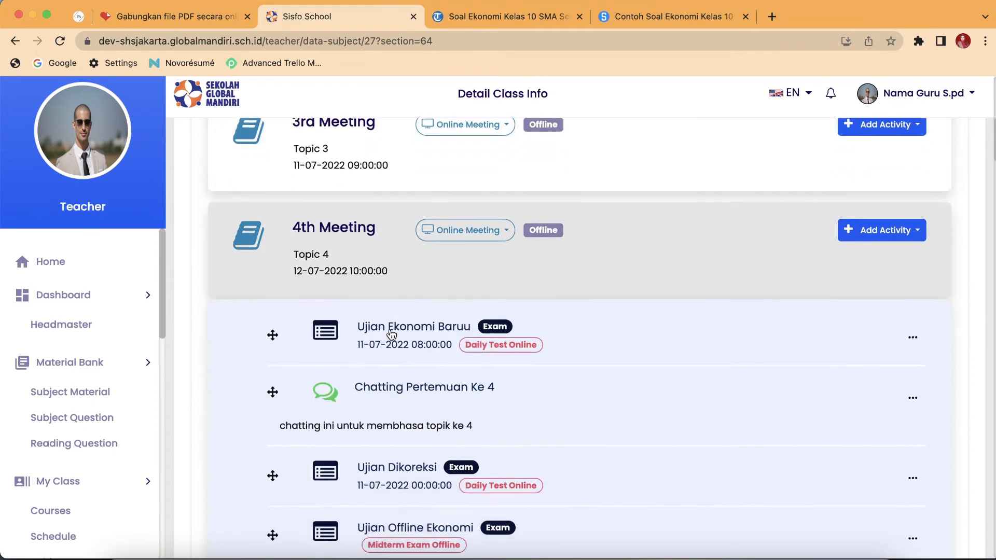
{"action": "scroll", "coordinate": [390, 332], "scroll_direction": "down", "scroll_amount": 1}
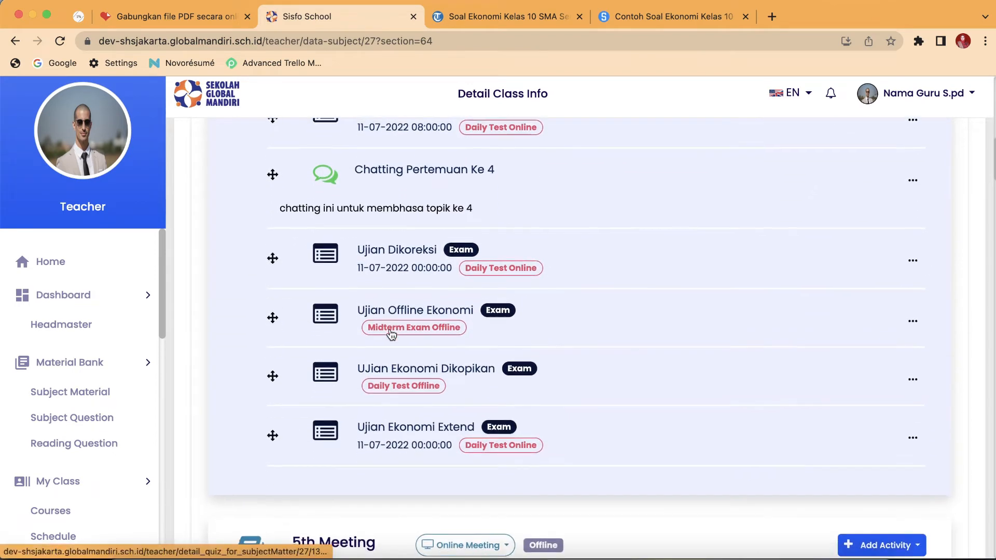
Open the details of the Ujian Dikoreksi exam and go to its Manage Score page.
{"action": "left_click", "coordinate": [913, 259]}
{"action": "left_click", "coordinate": [908, 290]}
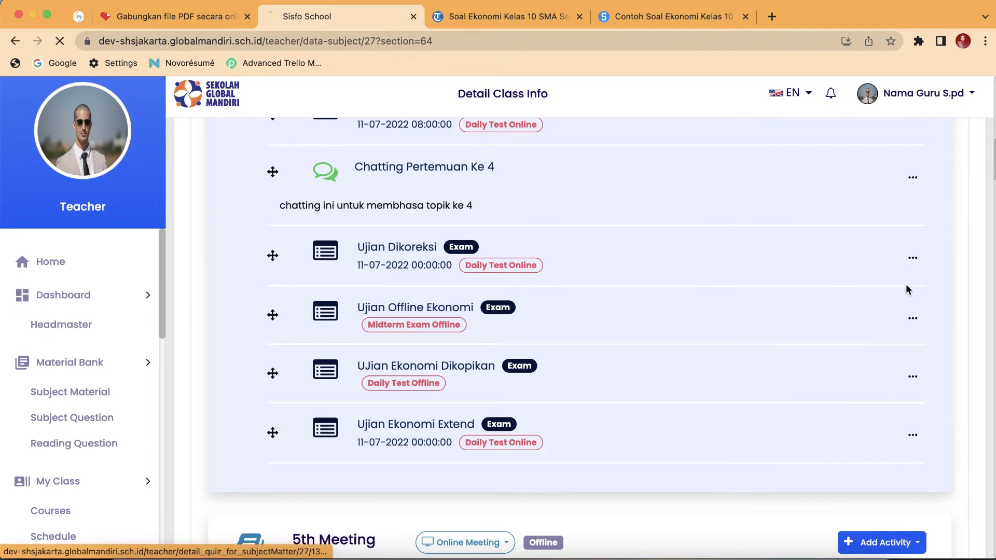
{"action": "left_click", "coordinate": [964, 357]}
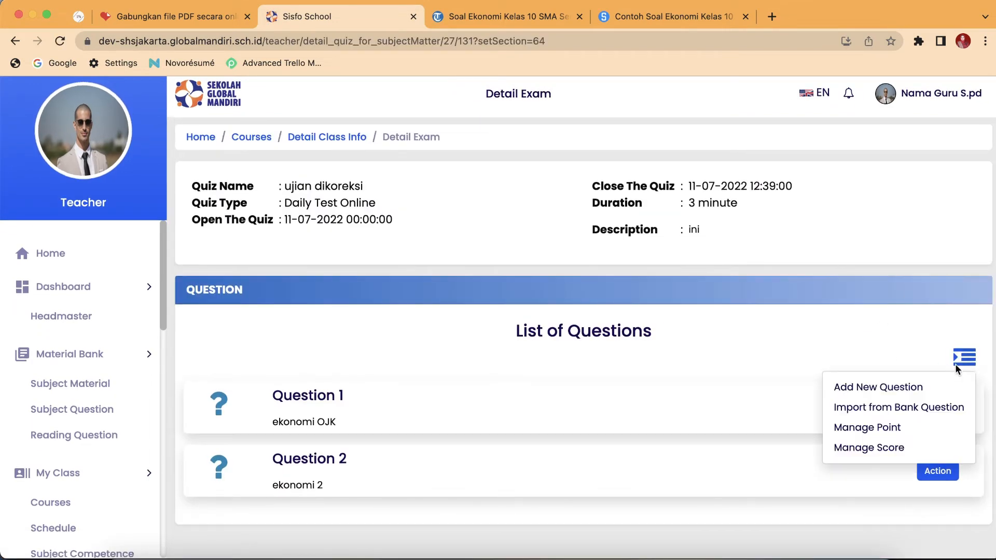
{"action": "left_click", "coordinate": [917, 447]}
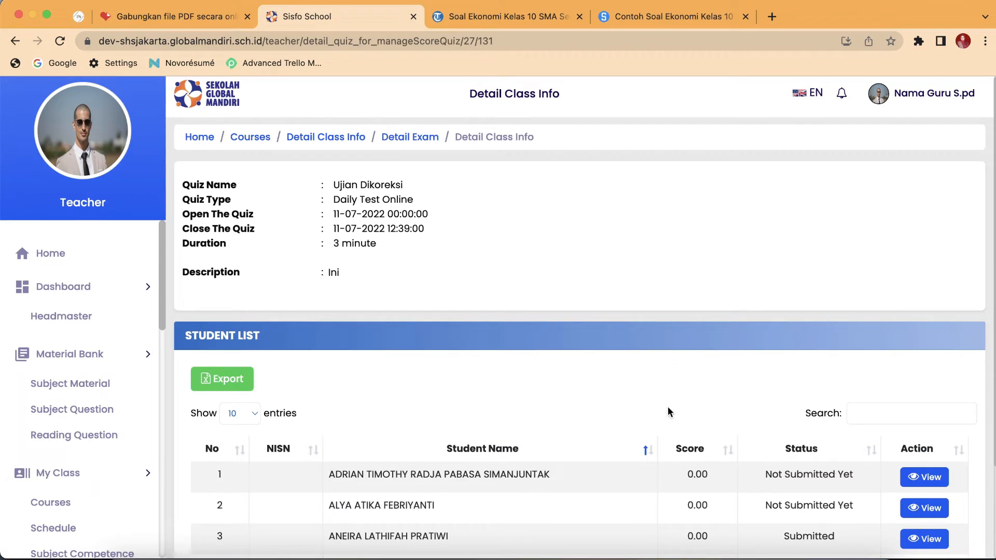
View the exam result of the student whose status is Submitted in the student list.
{"action": "scroll", "coordinate": [664, 410], "scroll_direction": "down", "scroll_amount": 2}
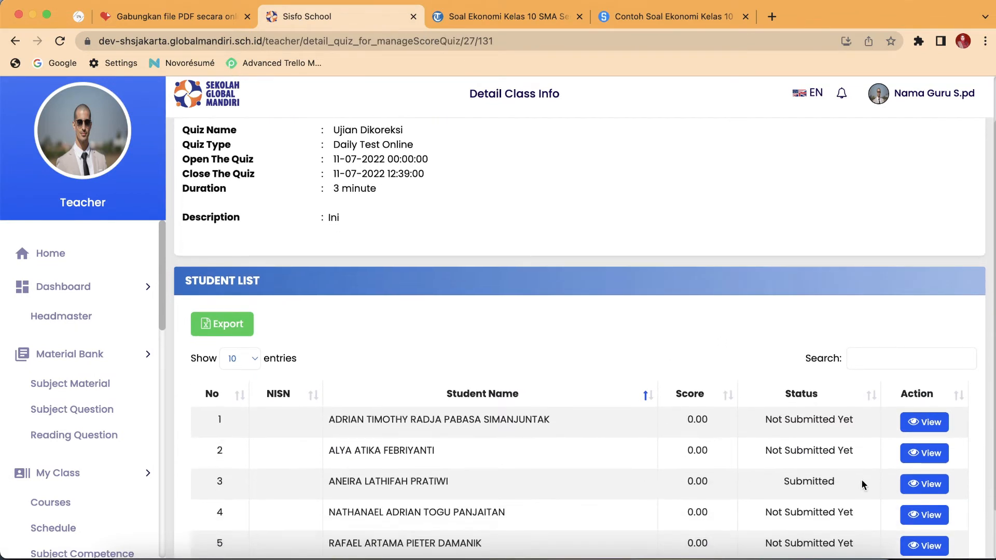
{"action": "scroll", "coordinate": [927, 491], "scroll_direction": "down", "scroll_amount": 1}
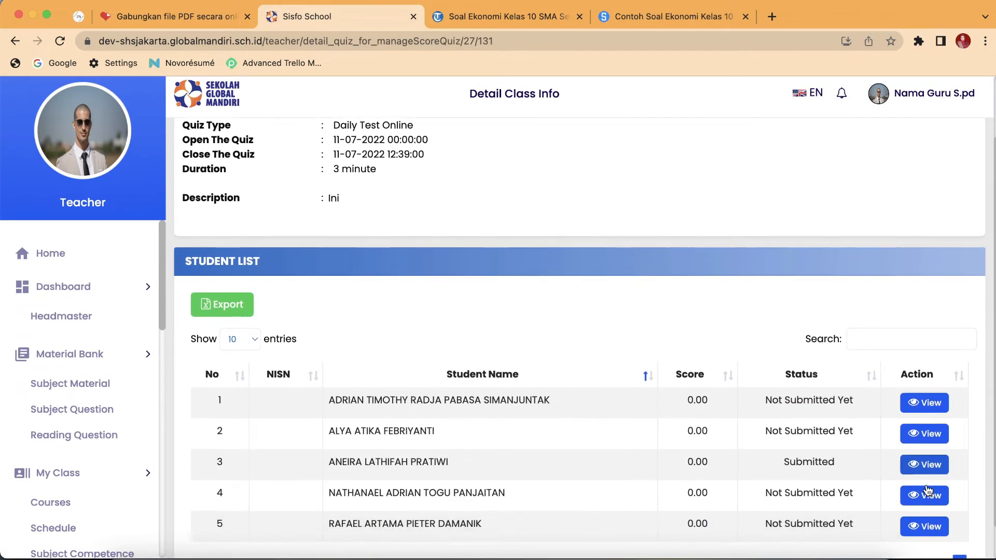
{"action": "left_click", "coordinate": [917, 462]}
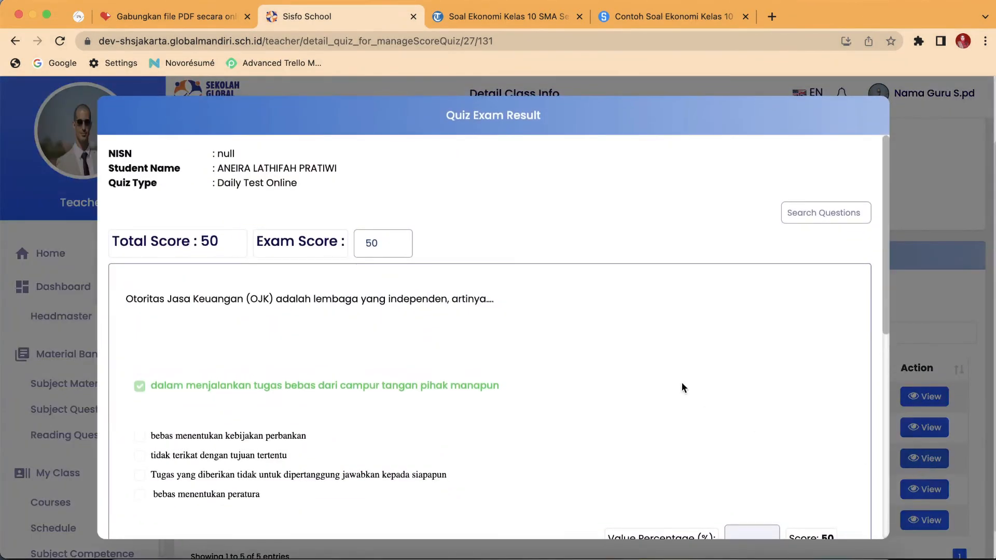
Examine the multiple-choice answer's automatic score and the written answer's word counts and Value Percentage field.
{"action": "scroll", "coordinate": [681, 384], "scroll_direction": "down", "scroll_amount": 1}
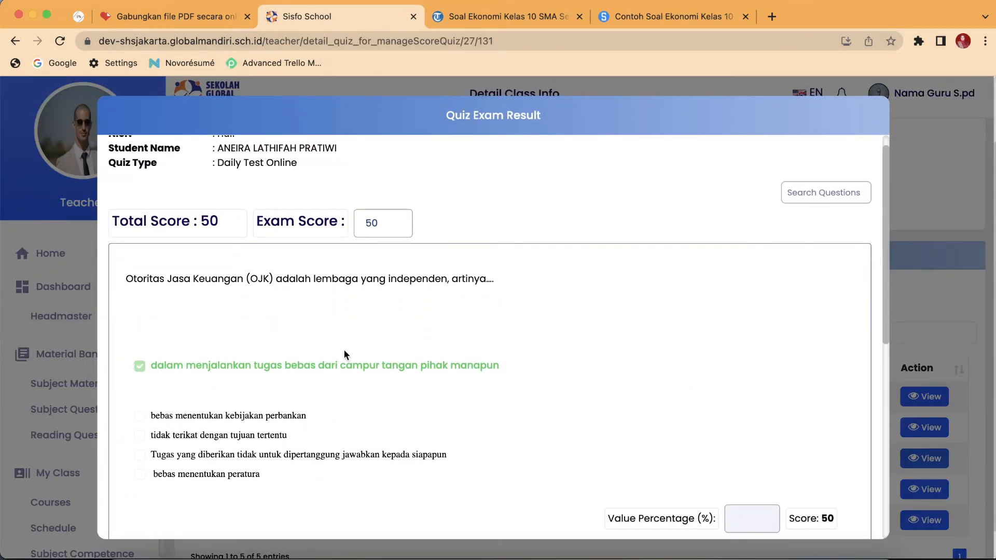
{"action": "scroll", "coordinate": [349, 364], "scroll_direction": "down", "scroll_amount": 3}
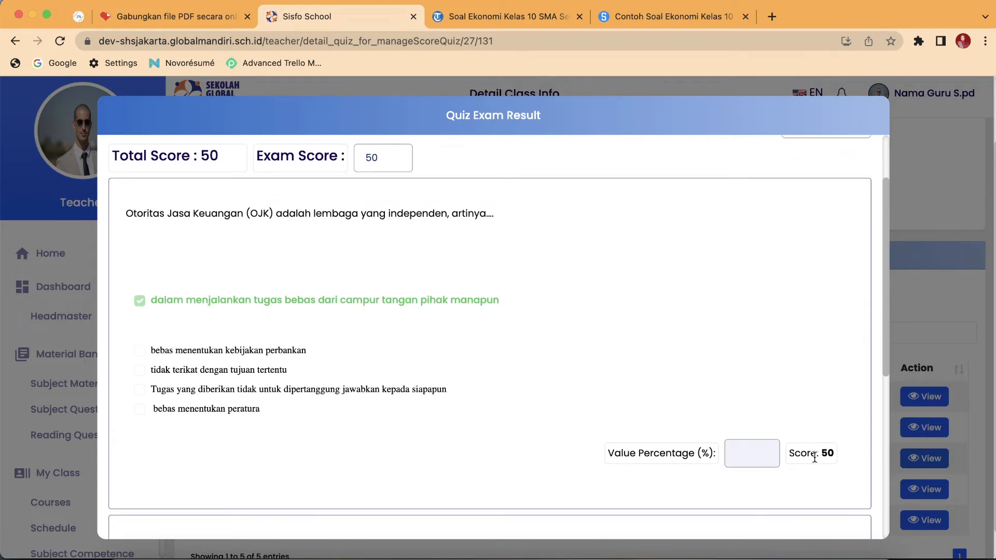
{"action": "left_click_drag", "start_coordinate": [819, 454], "coordinate": [829, 453]}
{"action": "scroll", "coordinate": [832, 454], "scroll_direction": "up", "scroll_amount": 1}
{"action": "scroll", "coordinate": [804, 393], "scroll_direction": "down", "scroll_amount": 1}
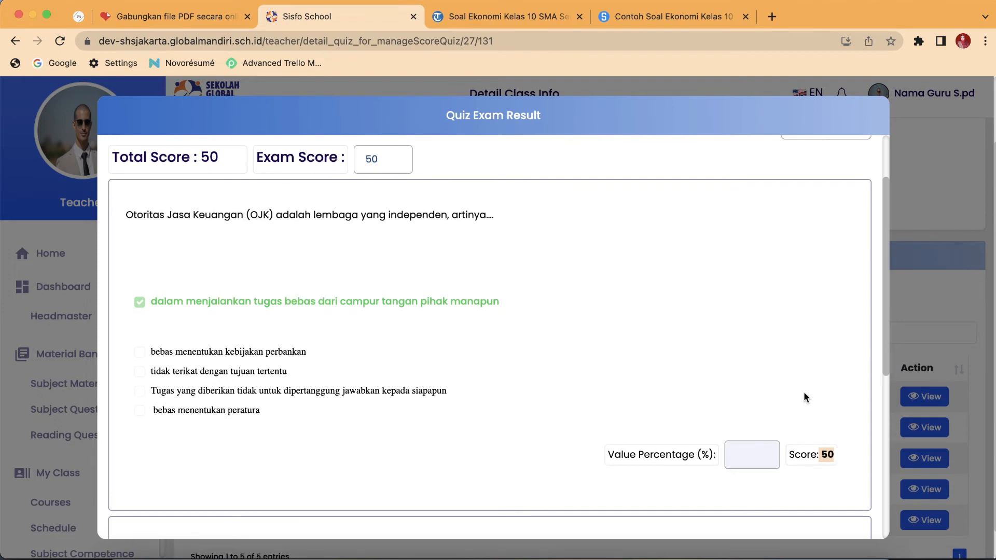
{"action": "scroll", "coordinate": [804, 396], "scroll_direction": "down", "scroll_amount": 5}
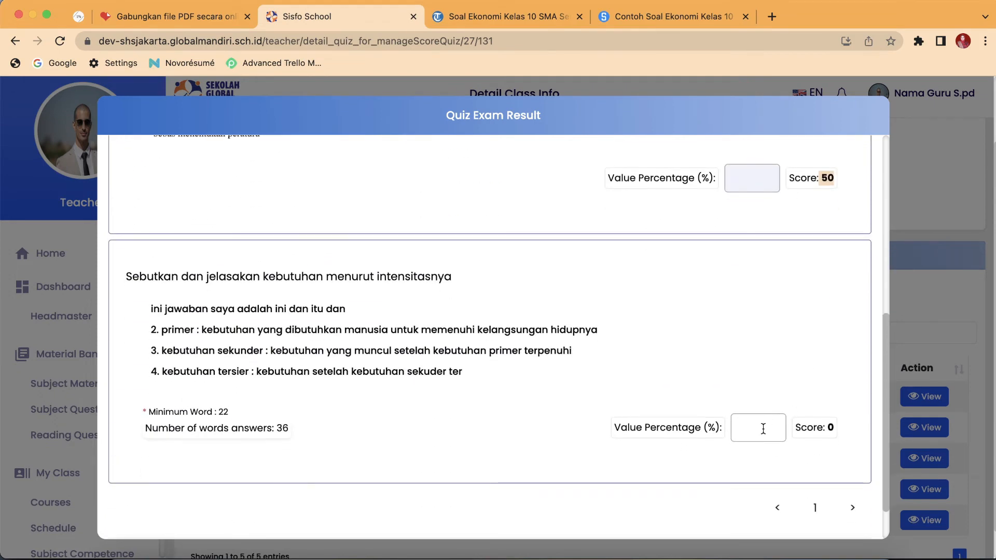
{"action": "scroll", "coordinate": [763, 428], "scroll_direction": "down", "scroll_amount": 1}
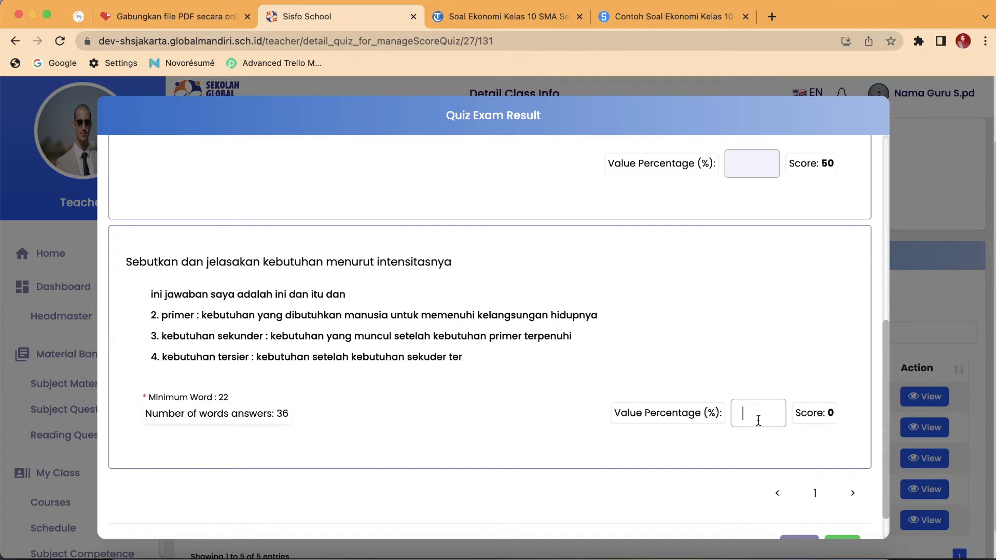
{"action": "scroll", "coordinate": [759, 420], "scroll_direction": "up", "scroll_amount": 1}
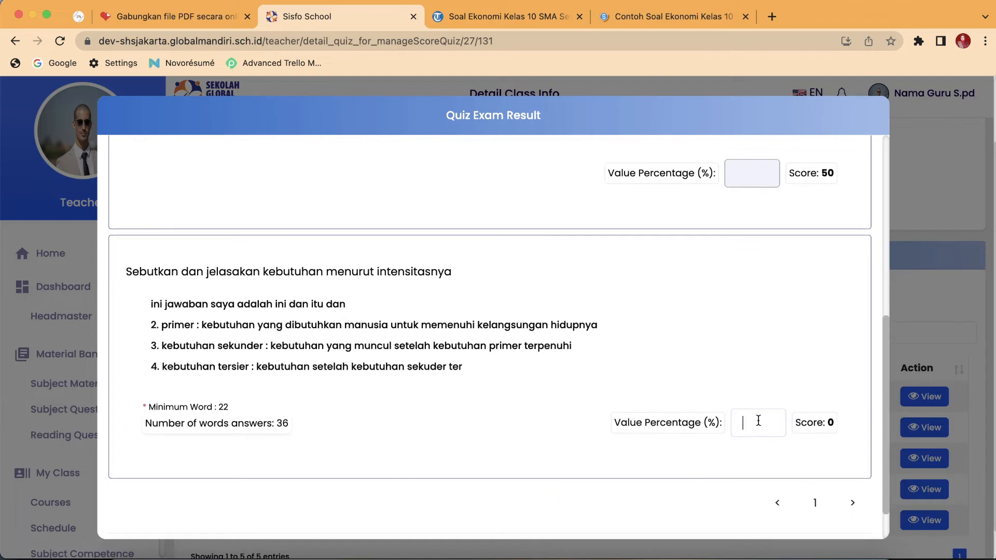
{"action": "scroll", "coordinate": [759, 421], "scroll_direction": "down", "scroll_amount": 1}
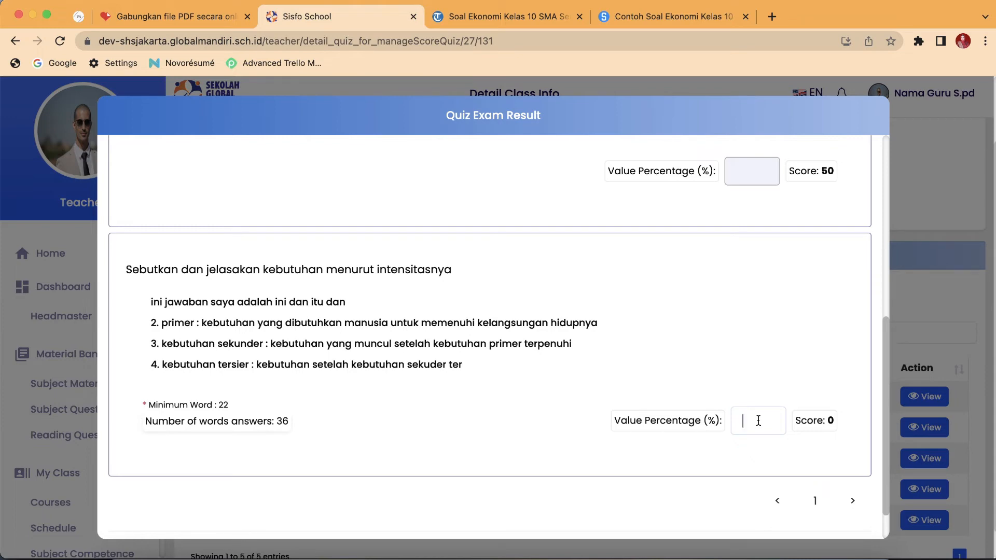
Set the Value Percentage of the written answer about needs by intensity to 100.
{"action": "scroll", "coordinate": [758, 420], "scroll_direction": "up", "scroll_amount": 10}
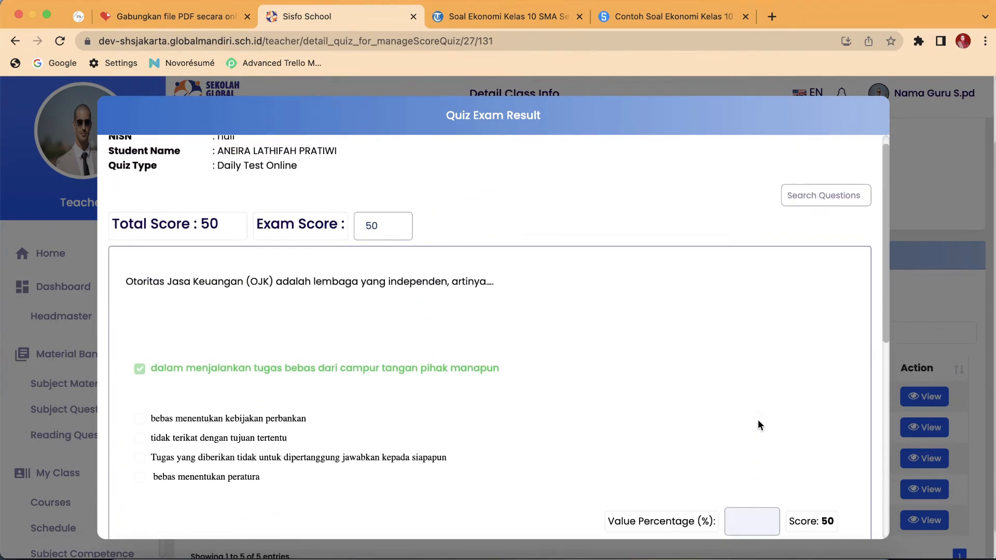
{"action": "scroll", "coordinate": [758, 419], "scroll_direction": "down", "scroll_amount": 9}
{"action": "left_click", "coordinate": [757, 442]}
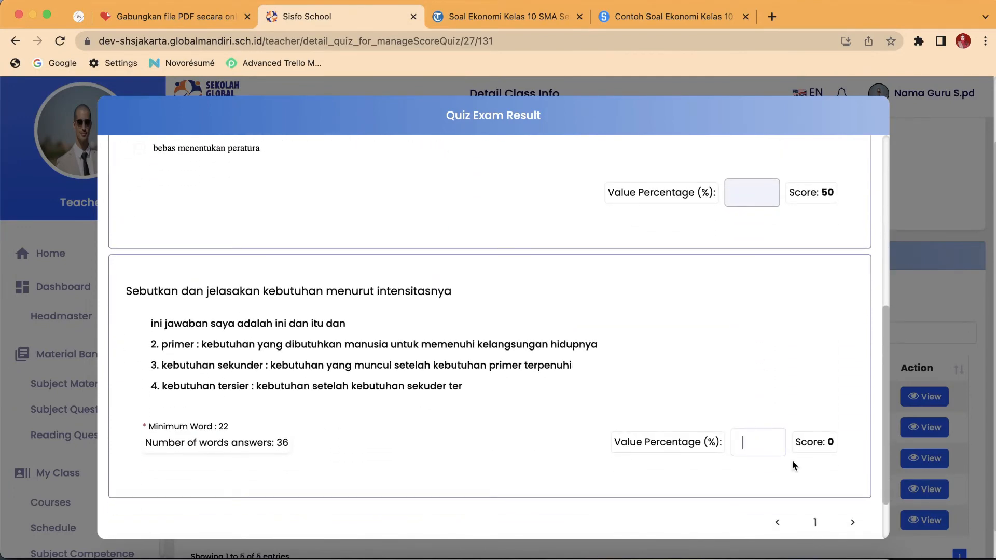
{"action": "type", "text": "100"}
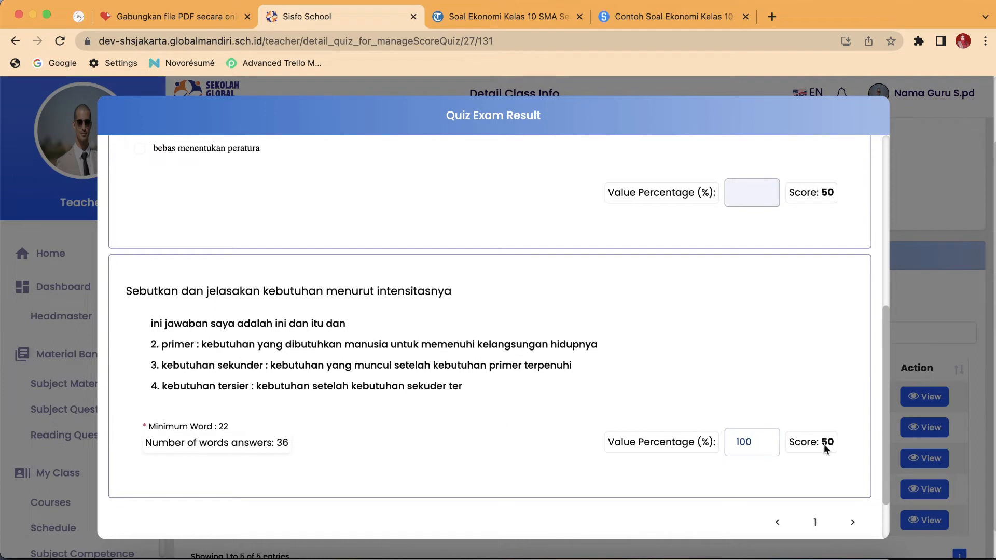
{"action": "type", "text": ".00"}
Change the written answer's Value Percentage to 50.
{"action": "left_click_drag", "start_coordinate": [767, 441], "coordinate": [734, 441]}
{"action": "type", "text": "50"}
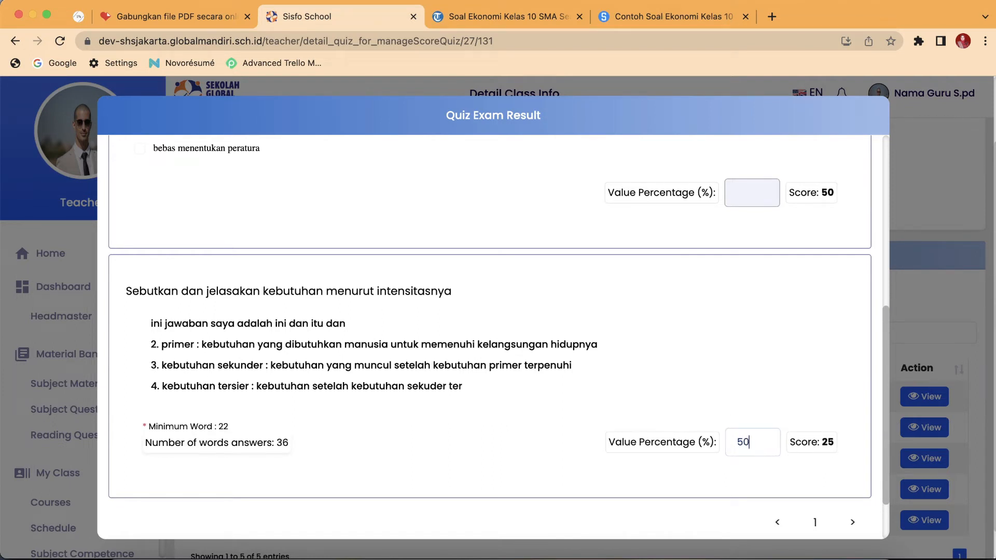
{"action": "scroll", "coordinate": [832, 434], "scroll_direction": "up", "scroll_amount": 7}
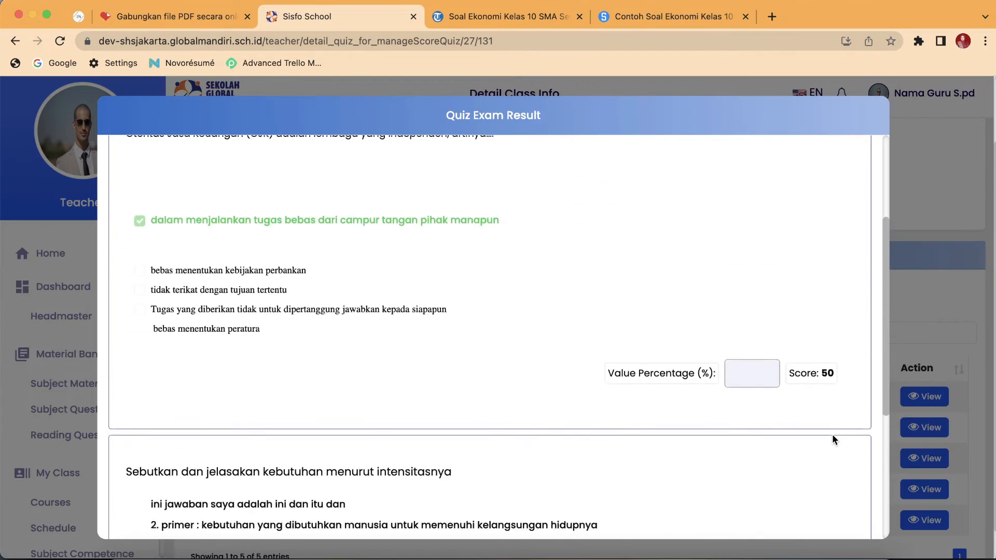
{"action": "scroll", "coordinate": [787, 415], "scroll_direction": "down", "scroll_amount": 5}
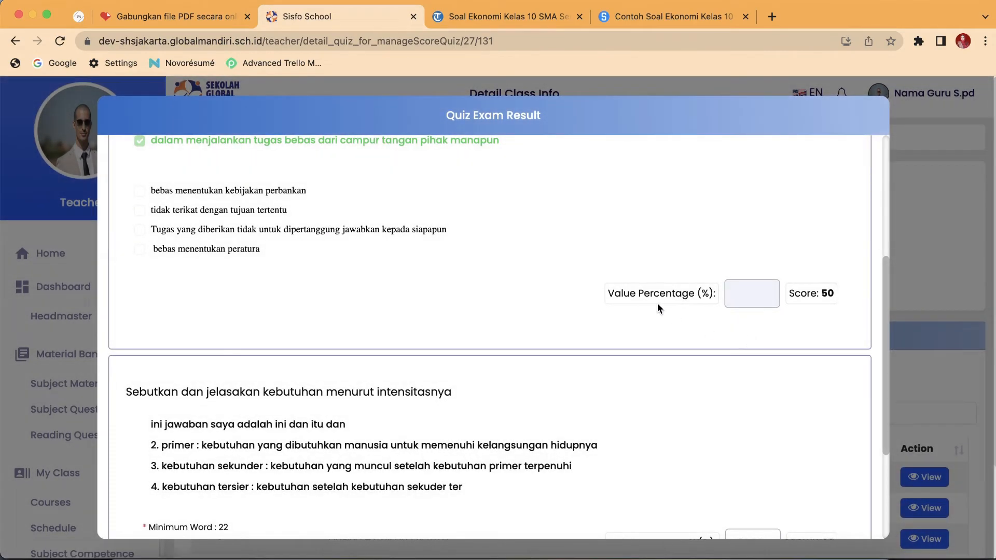
{"action": "scroll", "coordinate": [658, 306], "scroll_direction": "up", "scroll_amount": 5}
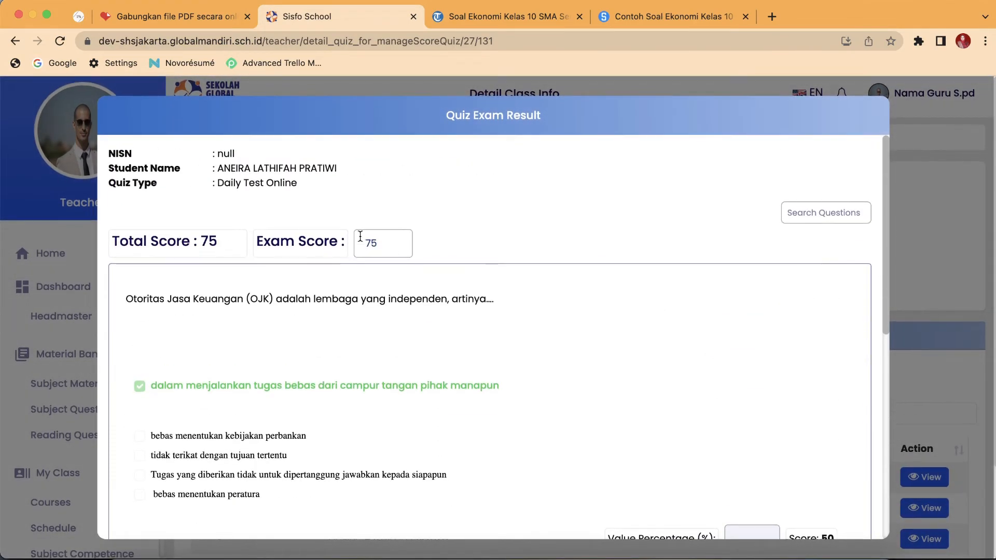
Compare the Total Score with the Exam Score in the Quiz Exam Result, checking them against the question scores.
{"action": "left_click_drag", "start_coordinate": [219, 244], "coordinate": [132, 244]}
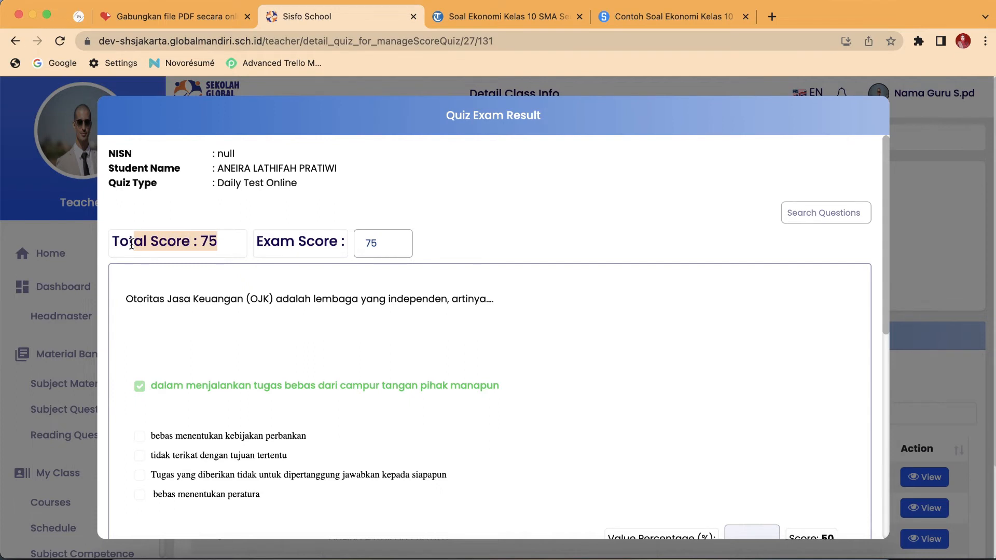
{"action": "scroll", "coordinate": [132, 244], "scroll_direction": "down", "scroll_amount": 4}
{"action": "scroll", "coordinate": [132, 244], "scroll_direction": "up", "scroll_amount": 4}
{"action": "left_click", "coordinate": [397, 239]}
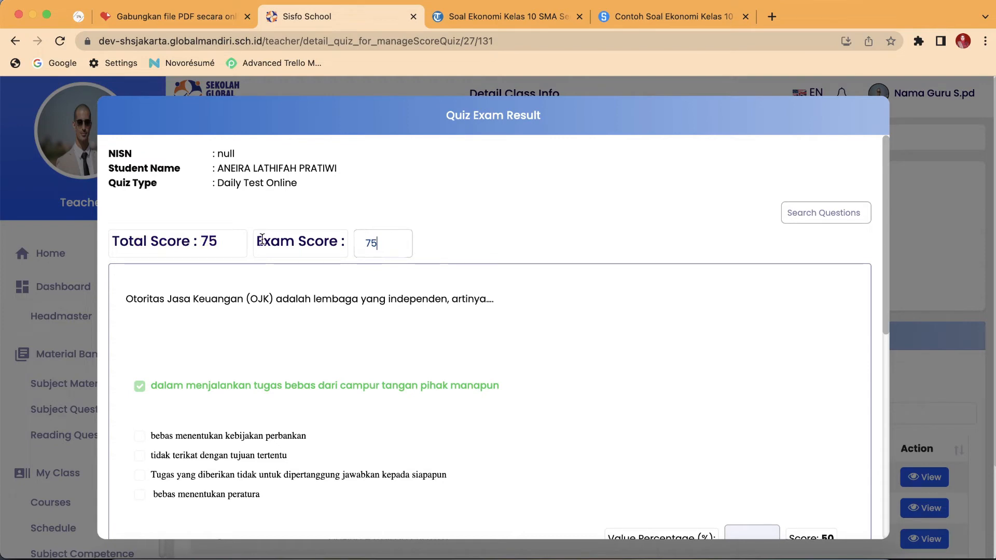
{"action": "left_click_drag", "start_coordinate": [228, 248], "coordinate": [116, 241]}
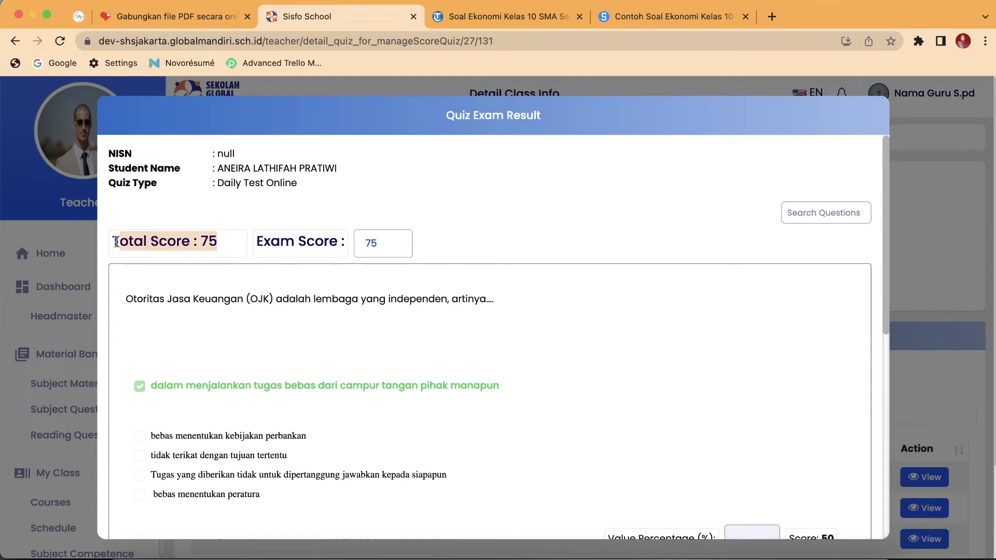
{"action": "scroll", "coordinate": [197, 356], "scroll_direction": "down", "scroll_amount": 5}
{"action": "scroll", "coordinate": [198, 356], "scroll_direction": "up", "scroll_amount": 5}
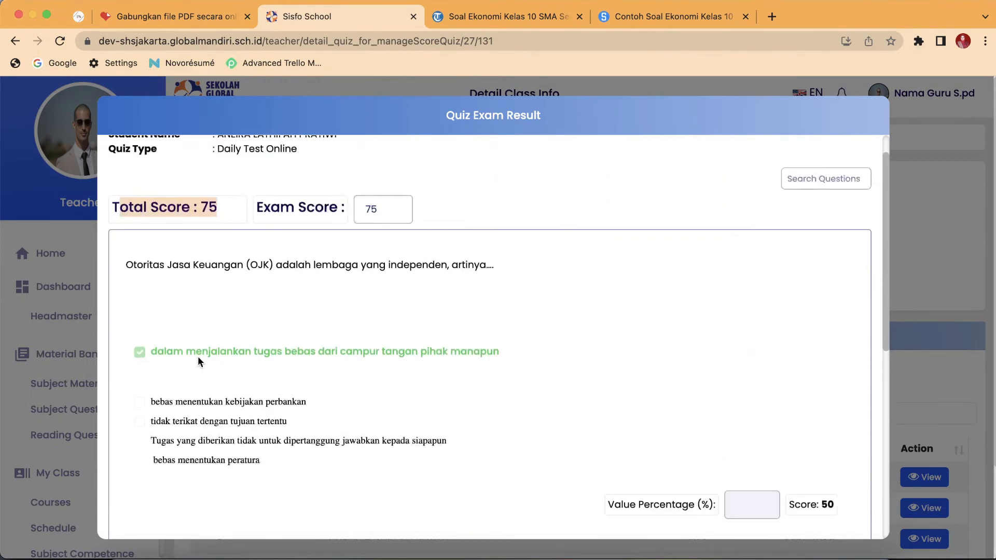
{"action": "left_click", "coordinate": [341, 175]}
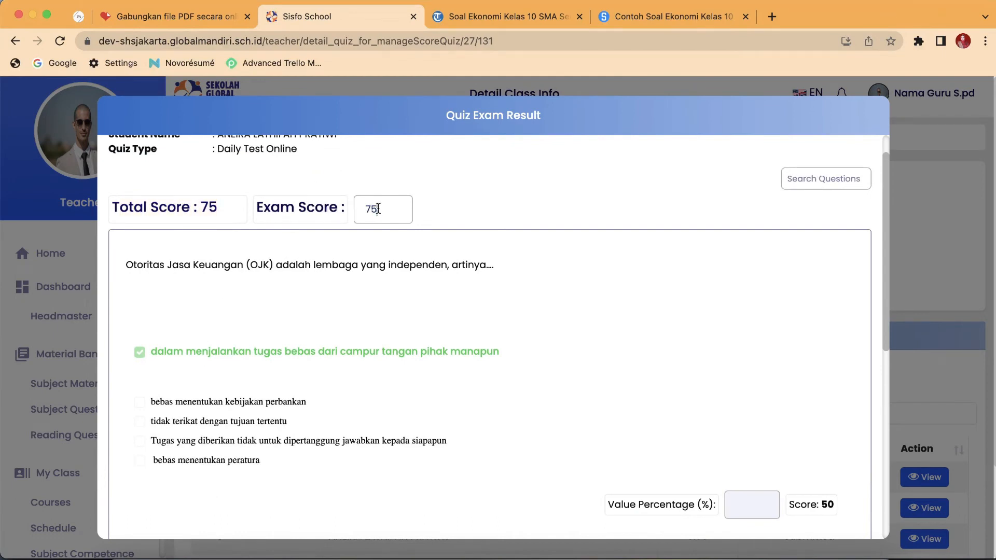
Override the student's Exam Score with 80.
{"action": "double_click", "coordinate": [371, 209]}
{"action": "scroll", "coordinate": [362, 209], "scroll_direction": "up", "scroll_amount": 1}
{"action": "right_click", "coordinate": [362, 213]}
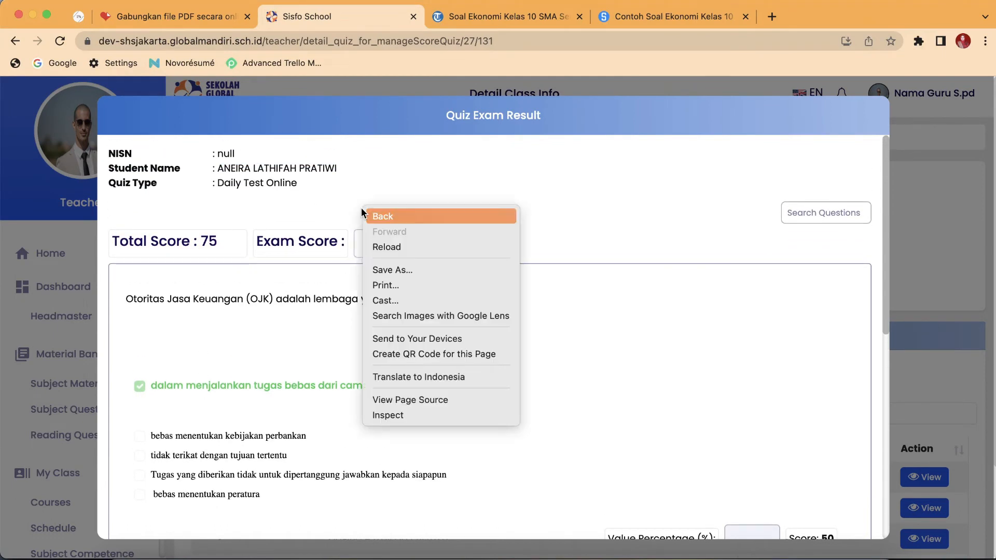
{"action": "left_click", "coordinate": [361, 209]}
{"action": "left_click_drag", "start_coordinate": [380, 244], "coordinate": [366, 244]}
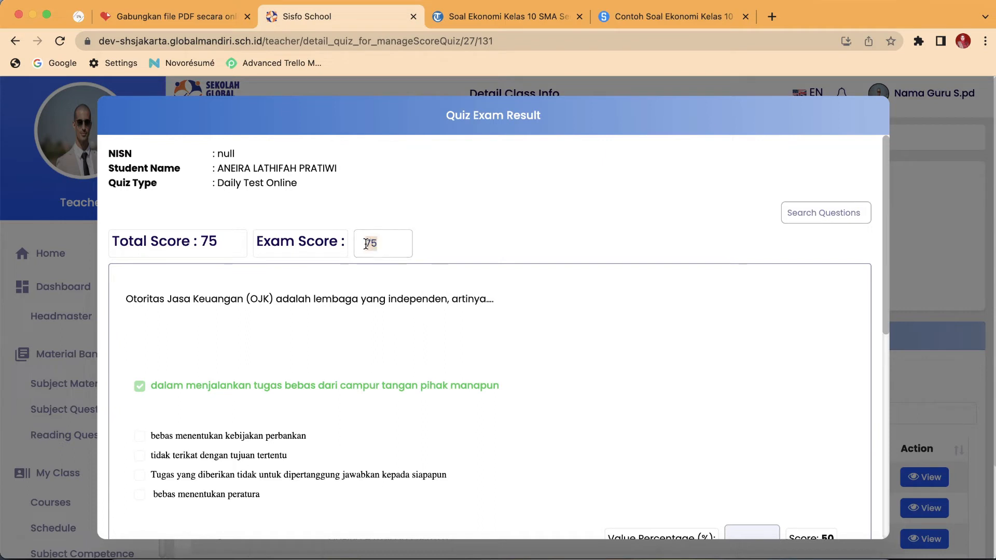
{"action": "type", "text": "80"}
Save the student's corrected exam result and dismiss the confirmation to return to the student list.
{"action": "scroll", "coordinate": [477, 217], "scroll_direction": "down", "scroll_amount": 10}
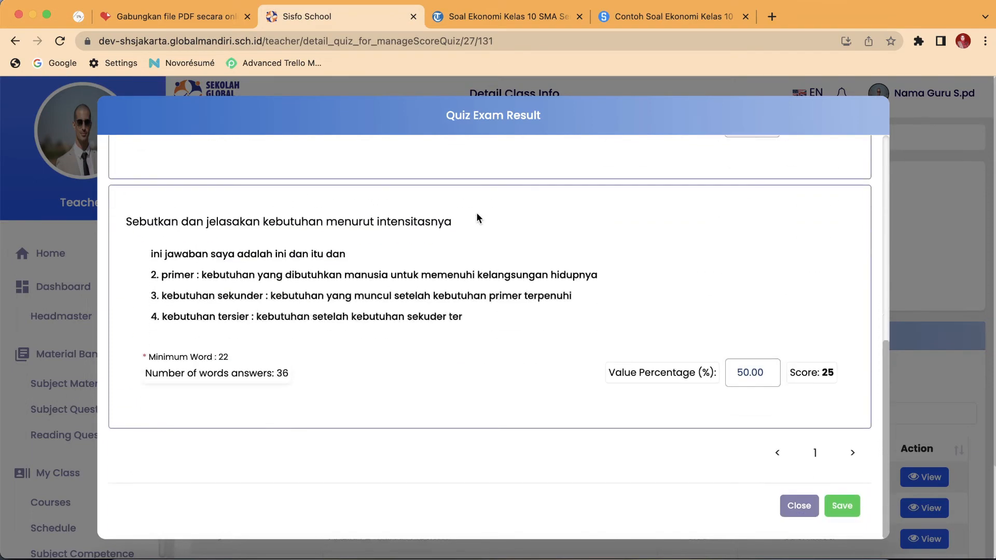
{"action": "left_click", "coordinate": [836, 501]}
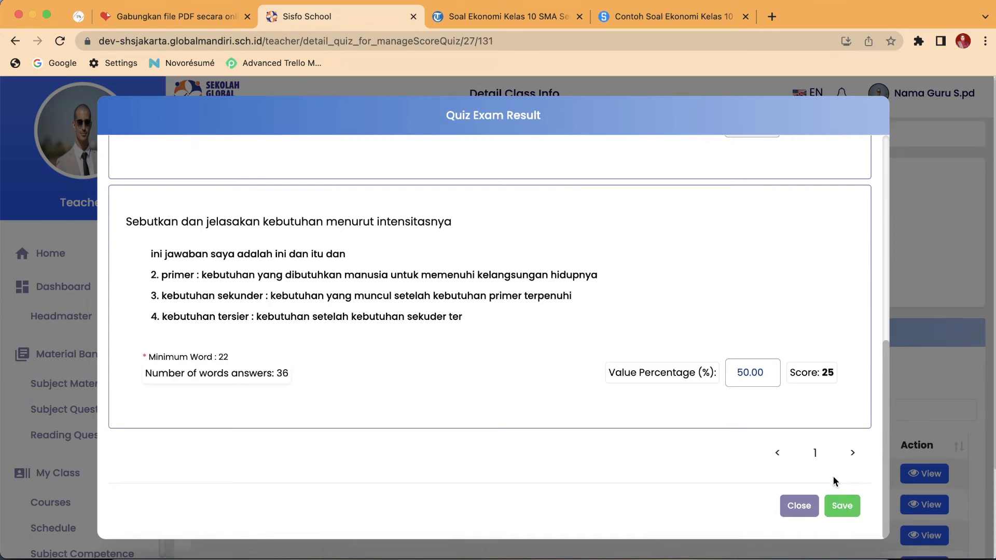
{"action": "left_click", "coordinate": [843, 506]}
{"action": "left_click", "coordinate": [495, 404]}
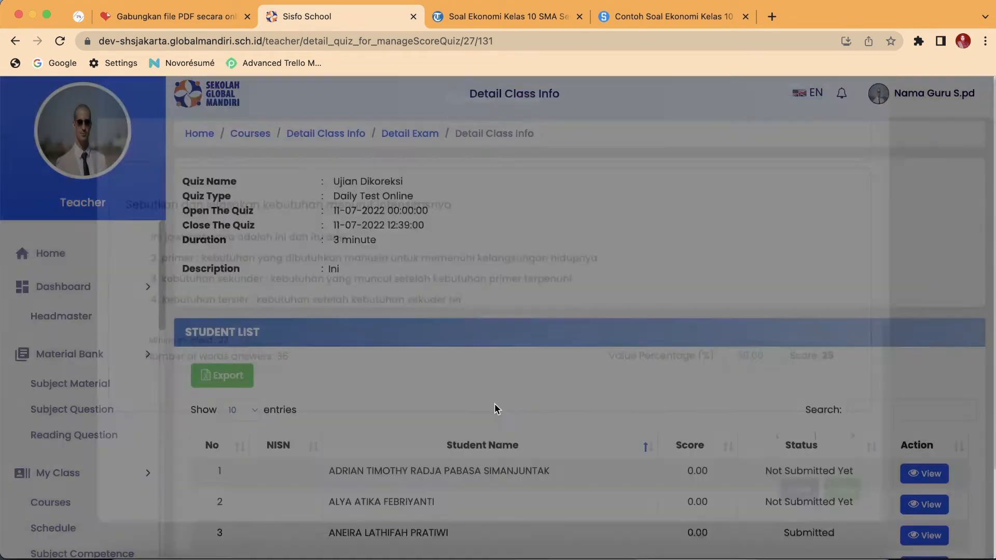
Export the Ujian Dikoreksi exam's student list with scores to a spreadsheet and open the downloaded file.
{"action": "scroll", "coordinate": [495, 408], "scroll_direction": "down", "scroll_amount": 1}
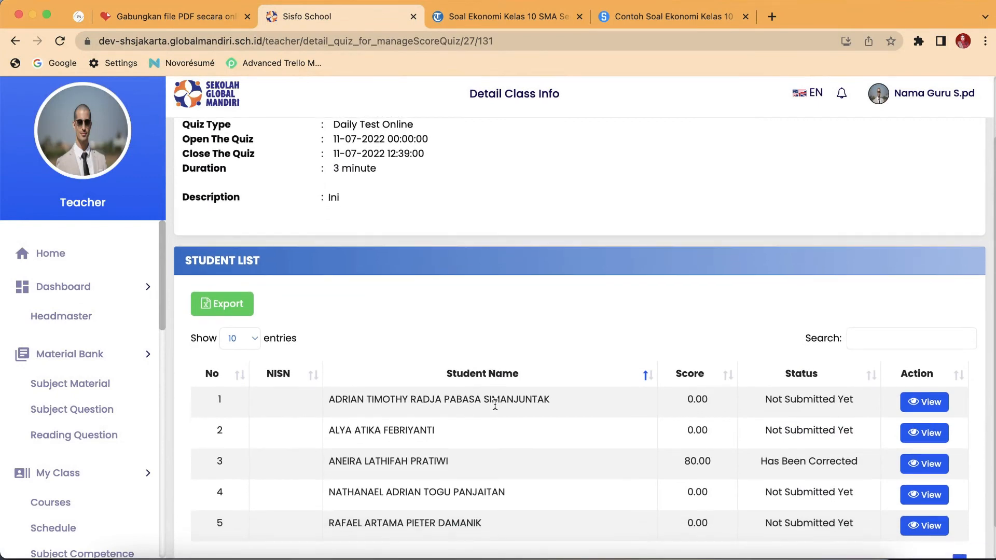
{"action": "left_click_drag", "start_coordinate": [676, 468], "coordinate": [854, 463]}
{"action": "scroll", "coordinate": [854, 463], "scroll_direction": "down", "scroll_amount": 1}
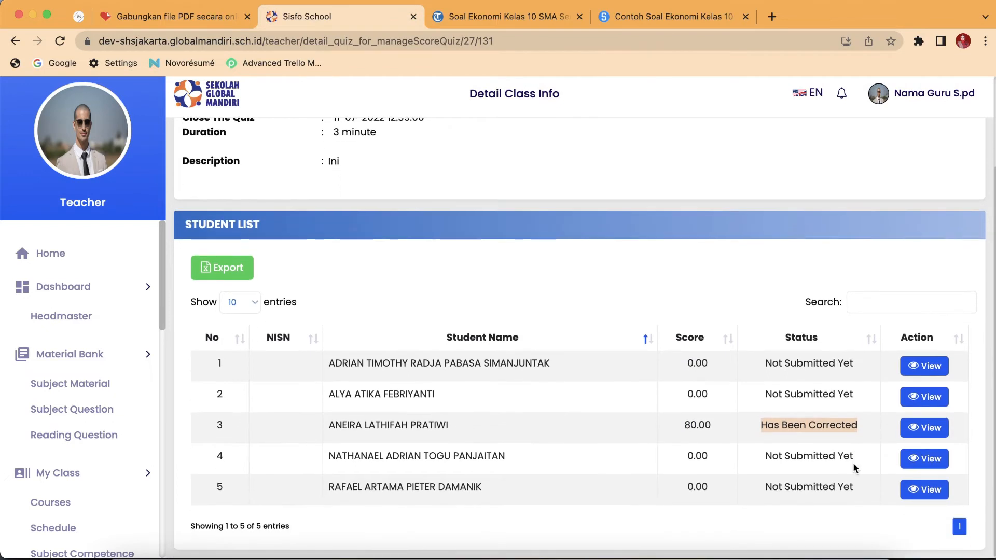
{"action": "left_click", "coordinate": [698, 288]}
{"action": "scroll", "coordinate": [468, 297], "scroll_direction": "up", "scroll_amount": 1}
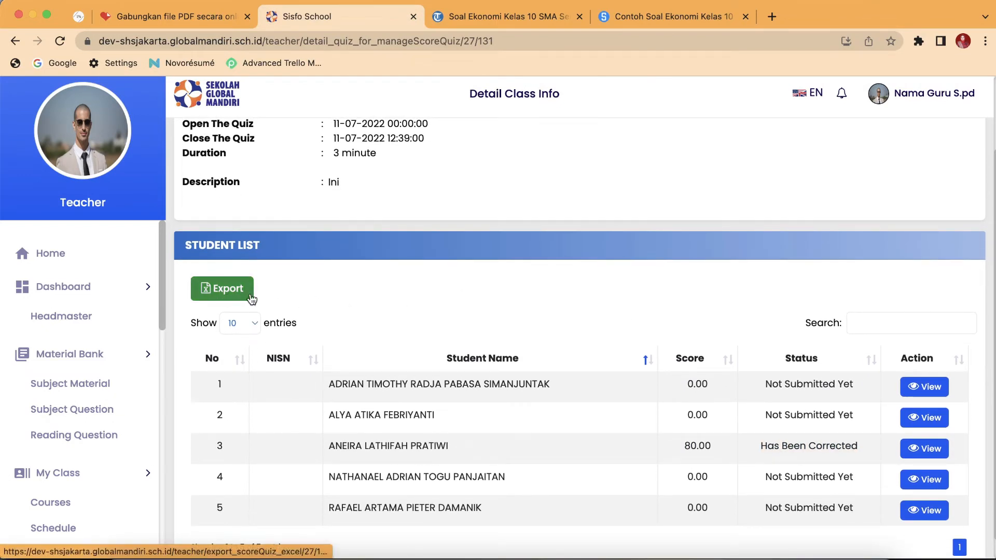
{"action": "scroll", "coordinate": [353, 379], "scroll_direction": "down", "scroll_amount": 1}
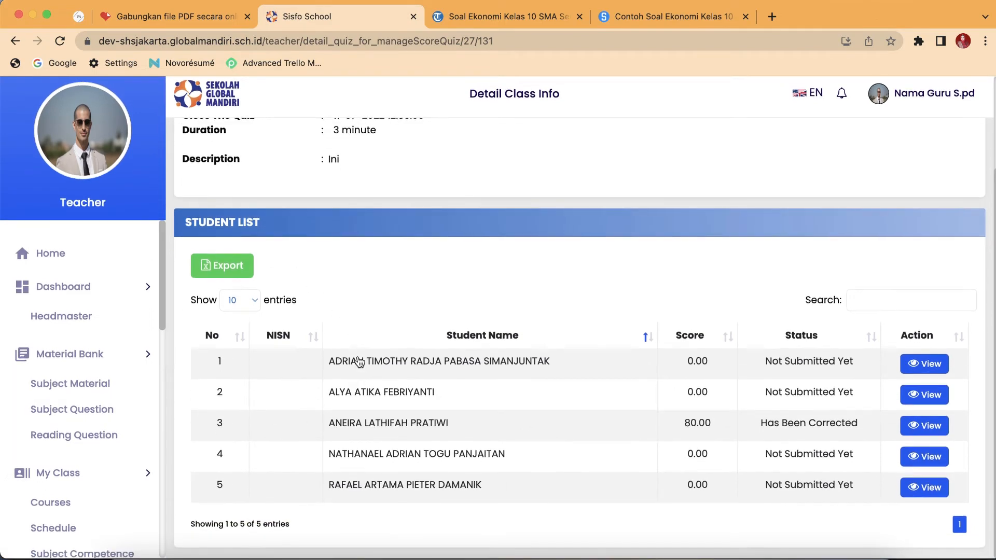
{"action": "scroll", "coordinate": [365, 384], "scroll_direction": "up", "scroll_amount": 1}
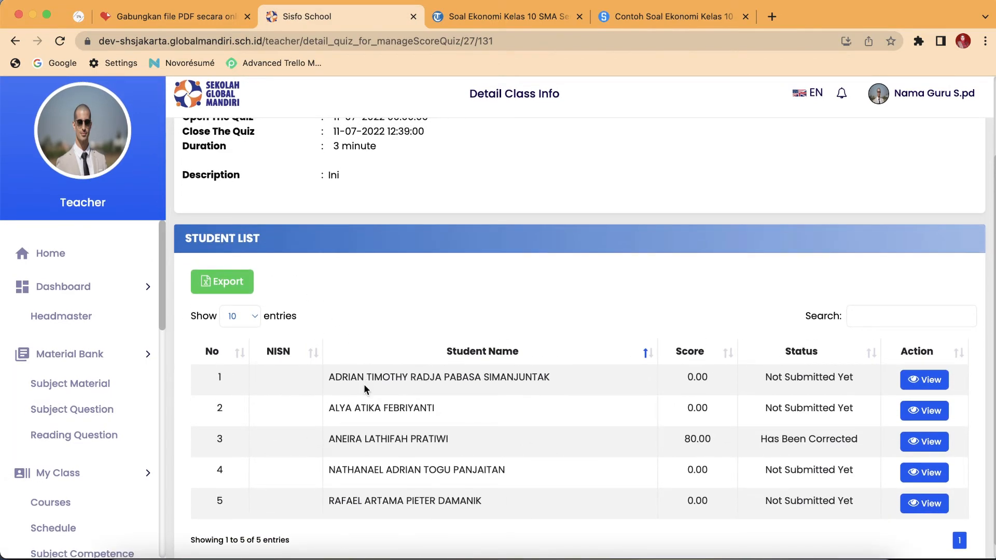
{"action": "left_click", "coordinate": [233, 289]}
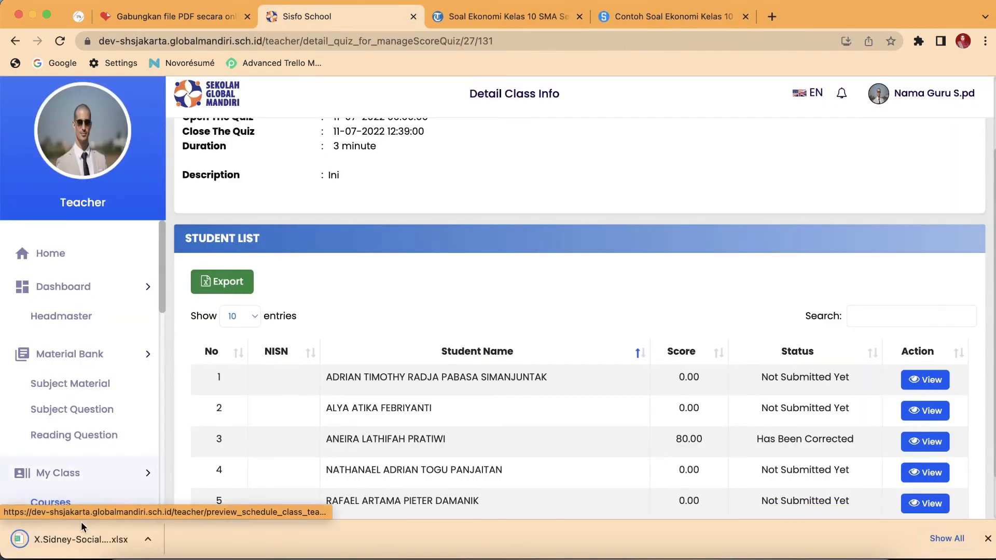
{"action": "left_click", "coordinate": [80, 539]}
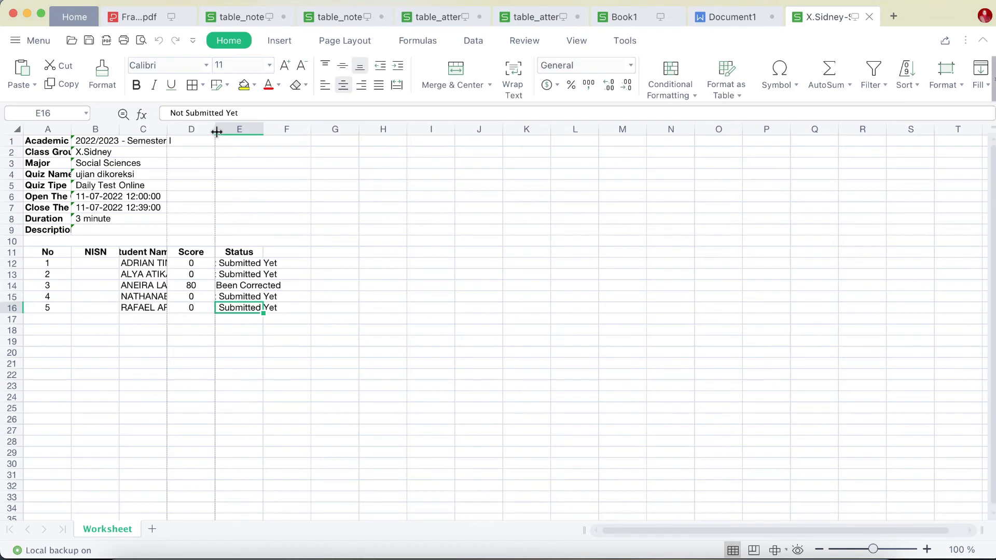
Auto-fit the Score and Status columns in the exported worksheet, then minimize the spreadsheet window to return to the browser.
{"action": "double_click", "coordinate": [215, 129]}
{"action": "double_click", "coordinate": [254, 128]}
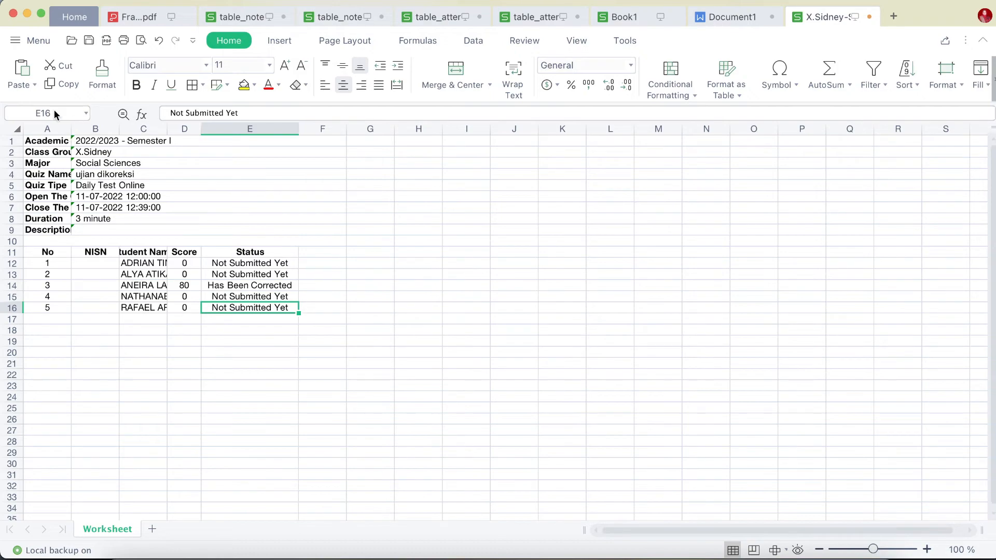
{"action": "left_click", "coordinate": [26, 13]}
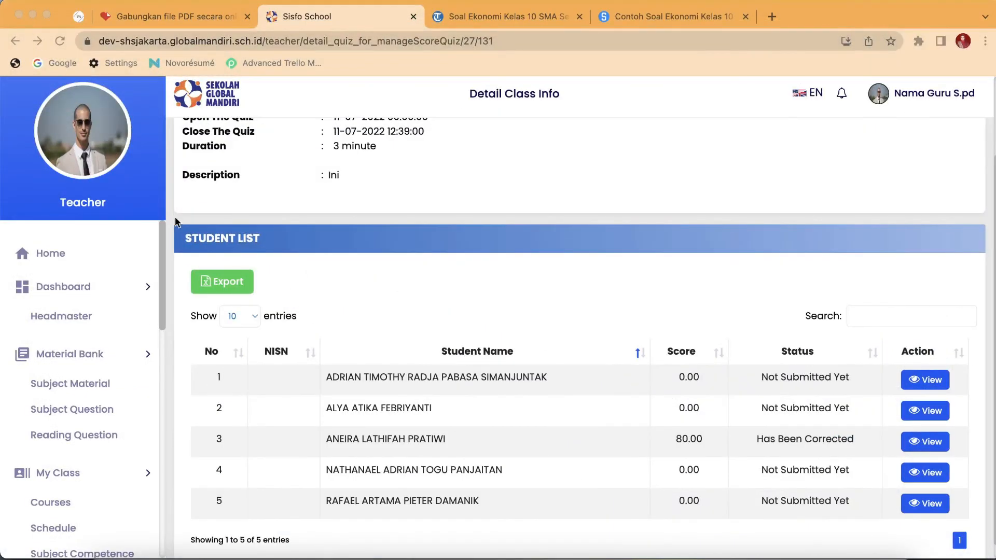
Return to the Economy class details and expand the 3rd Meeting to review its exams.
{"action": "scroll", "coordinate": [175, 216], "scroll_direction": "up", "scroll_amount": 3}
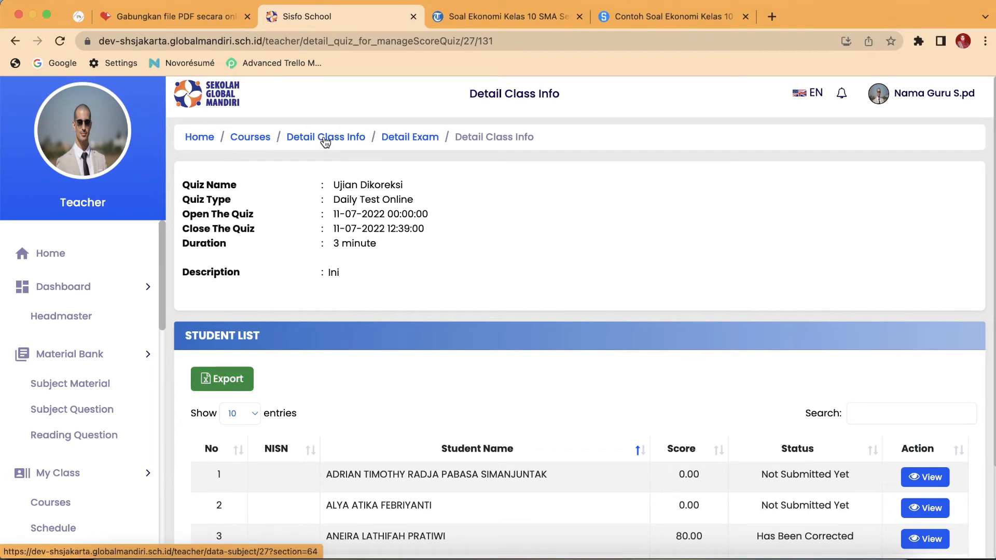
{"action": "left_click", "coordinate": [325, 141]}
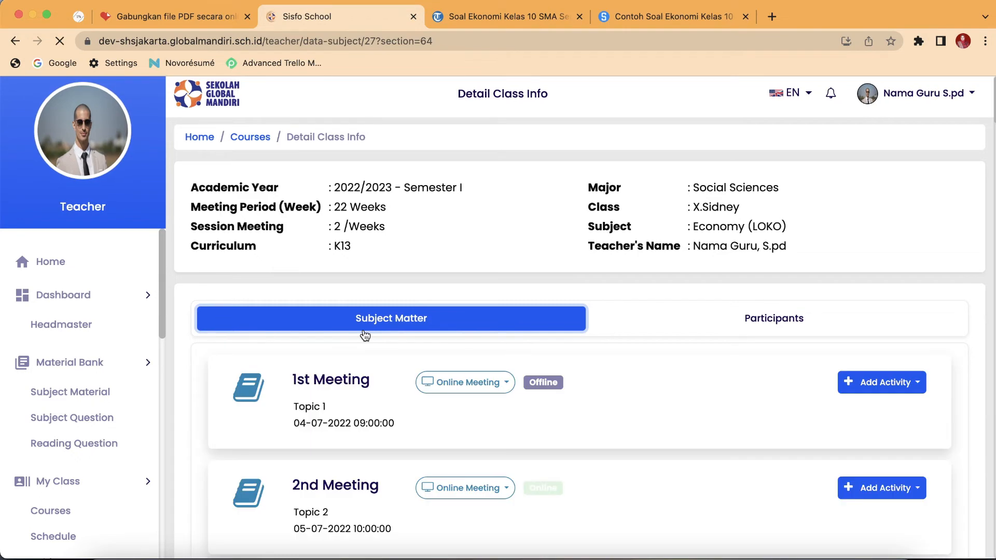
{"action": "left_click", "coordinate": [363, 330]}
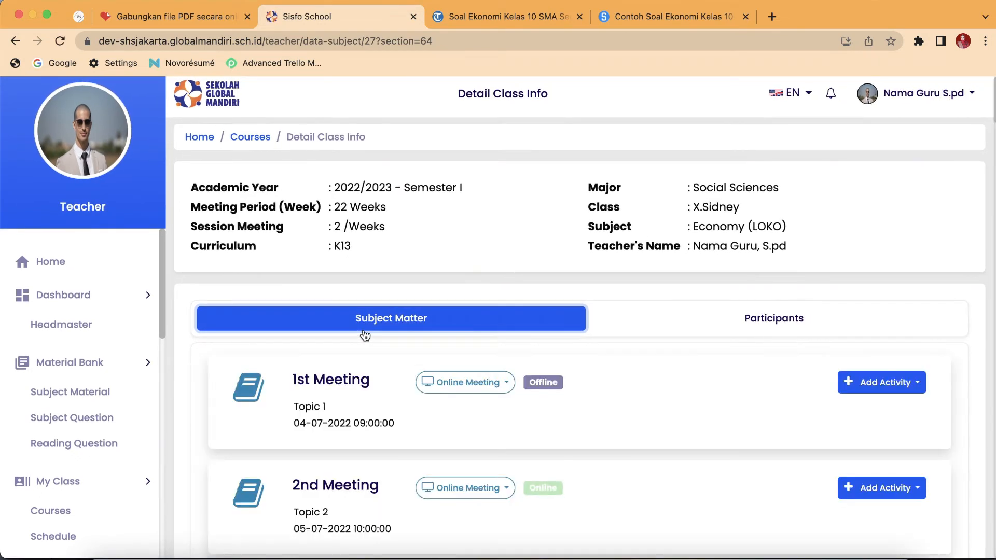
{"action": "scroll", "coordinate": [928, 309], "scroll_direction": "down", "scroll_amount": 7}
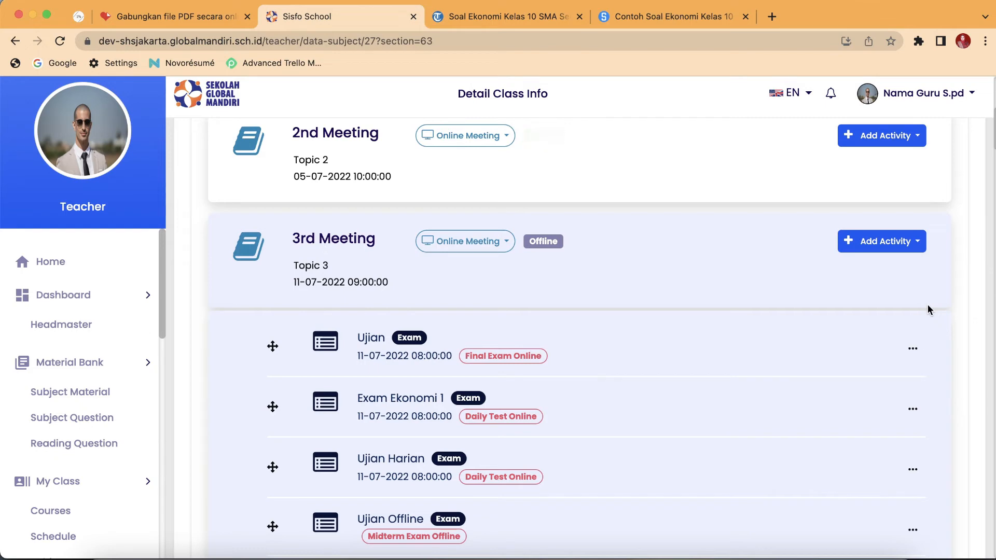
{"action": "scroll", "coordinate": [929, 310], "scroll_direction": "down", "scroll_amount": 1}
{"action": "scroll", "coordinate": [929, 310], "scroll_direction": "down", "scroll_amount": 2}
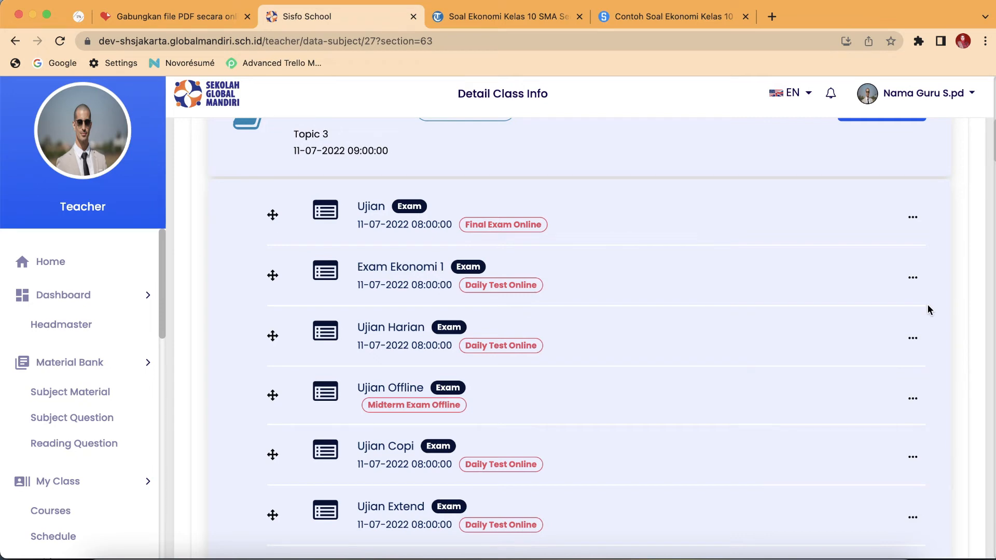
{"action": "scroll", "coordinate": [928, 308], "scroll_direction": "down", "scroll_amount": 1}
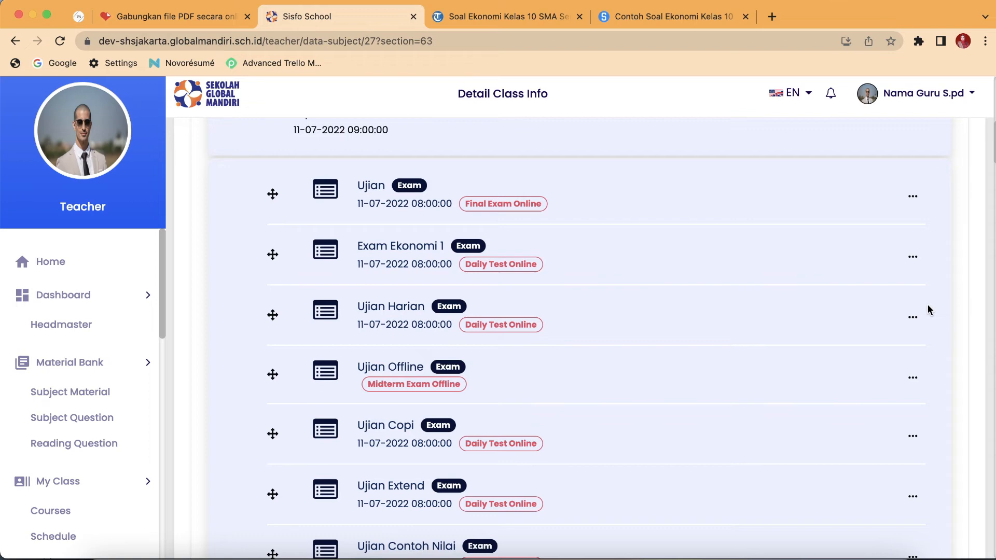
{"action": "scroll", "coordinate": [928, 309], "scroll_direction": "up", "scroll_amount": 4}
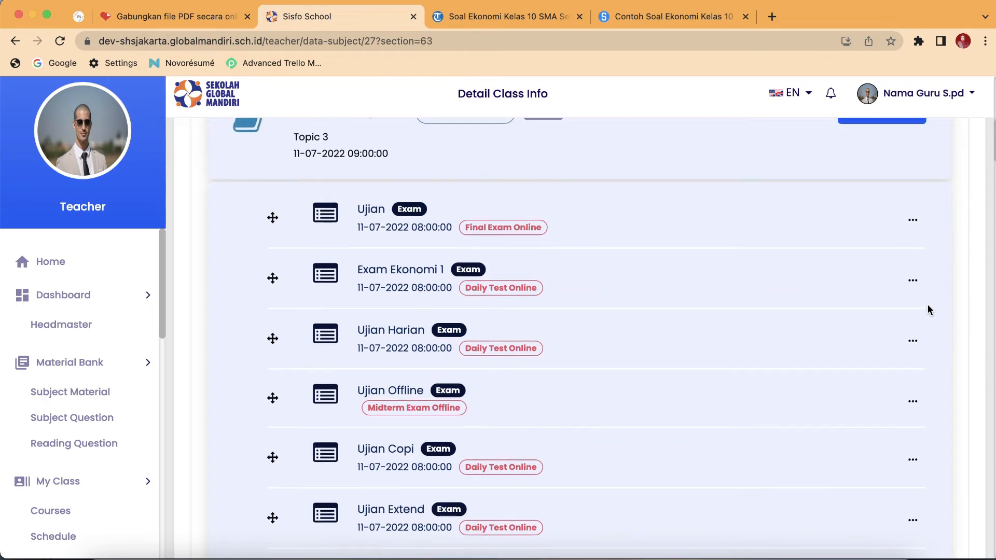
{"action": "left_click", "coordinate": [913, 178]}
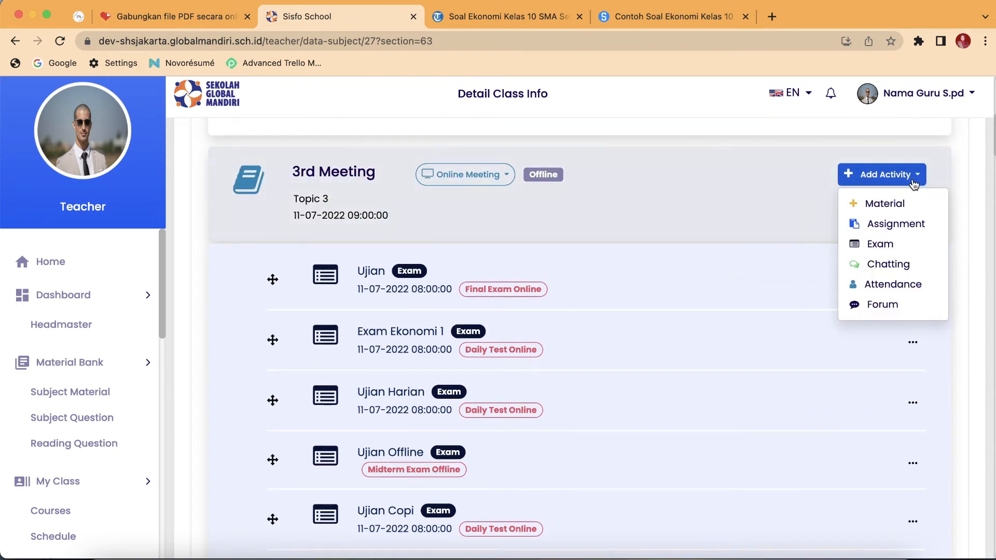
{"action": "left_click", "coordinate": [797, 208]}
{"action": "left_click", "coordinate": [797, 208]}
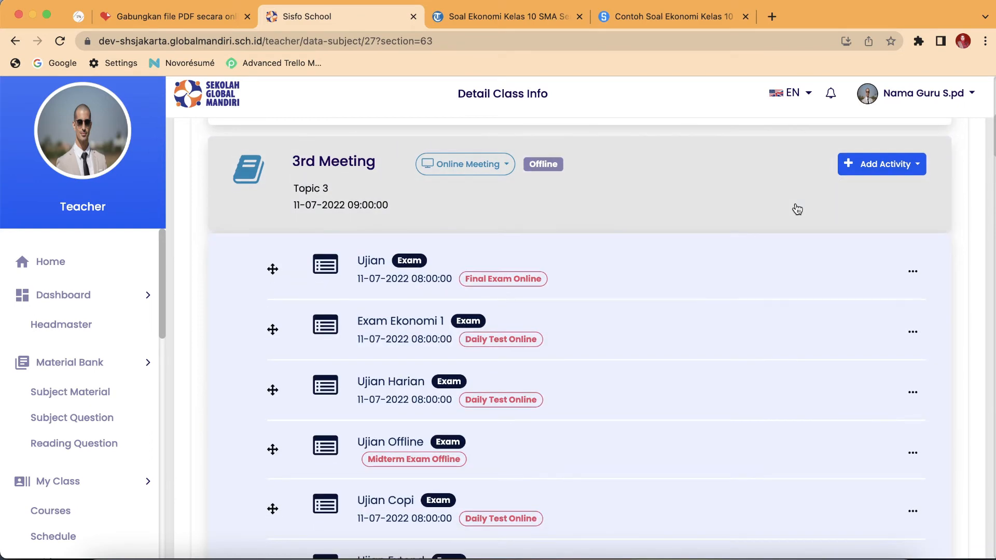
Open score management for the 3rd Meeting's Ujian Offline exam and bring up its student list.
{"action": "scroll", "coordinate": [797, 209], "scroll_direction": "down", "scroll_amount": 3}
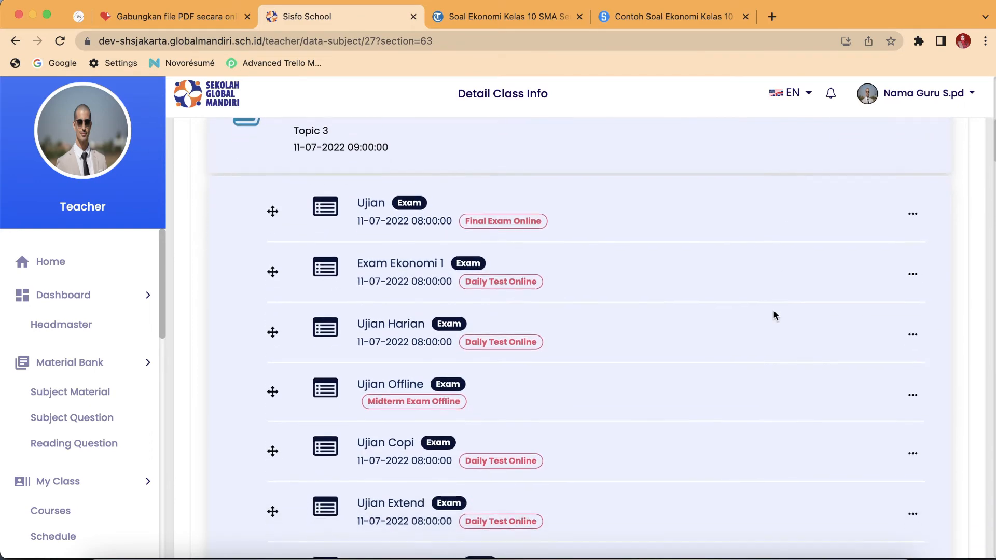
{"action": "left_click", "coordinate": [914, 394]}
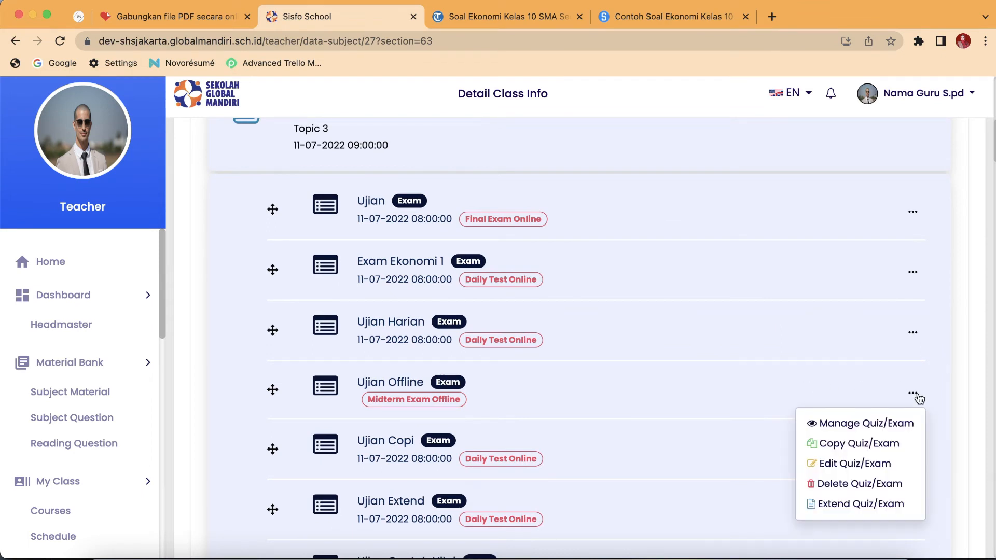
{"action": "left_click", "coordinate": [896, 424]}
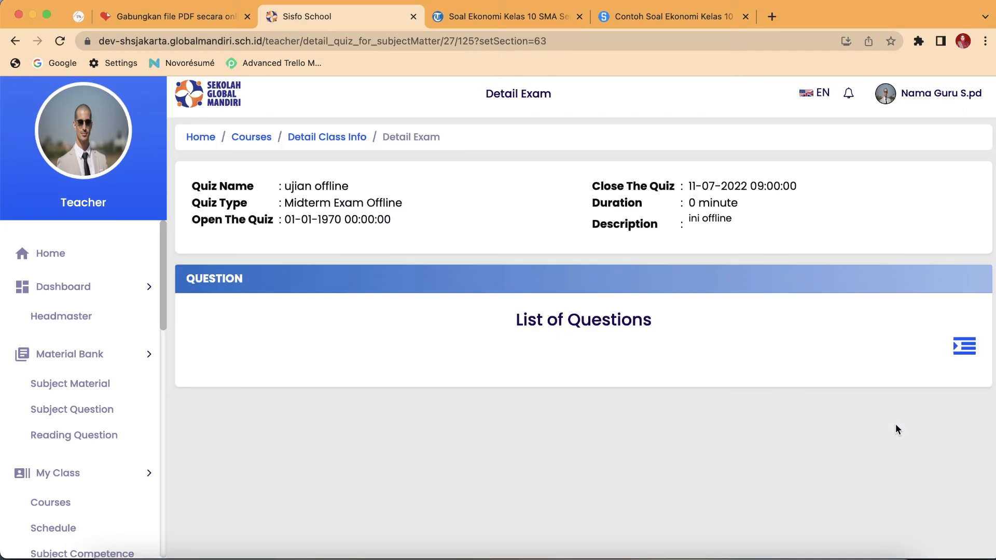
{"action": "left_click", "coordinate": [965, 348]}
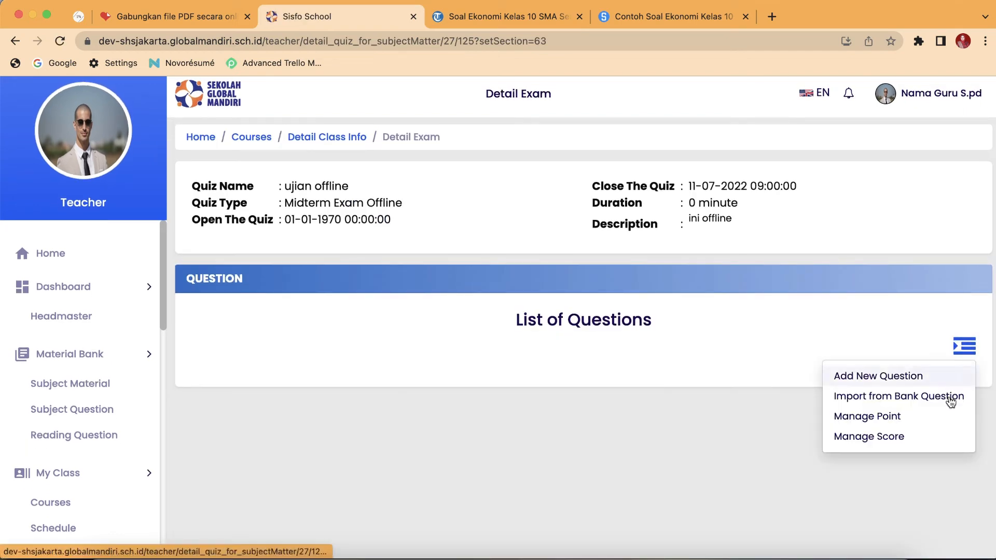
{"action": "left_click", "coordinate": [937, 437]}
{"action": "scroll", "coordinate": [867, 367], "scroll_direction": "down", "scroll_amount": 2}
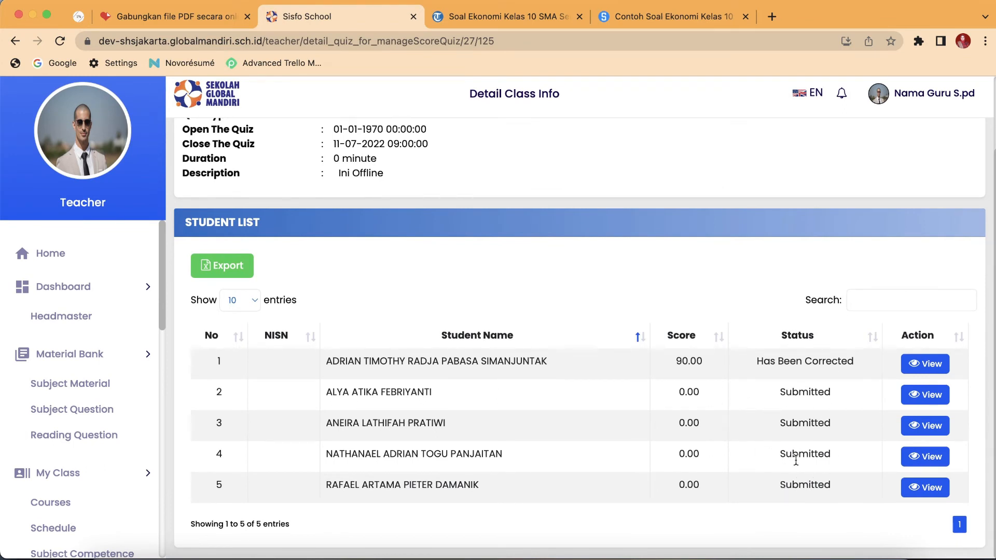
Give the second listed student an Exam Score of 80, save the result and dismiss the confirmation.
{"action": "left_click", "coordinate": [923, 395]}
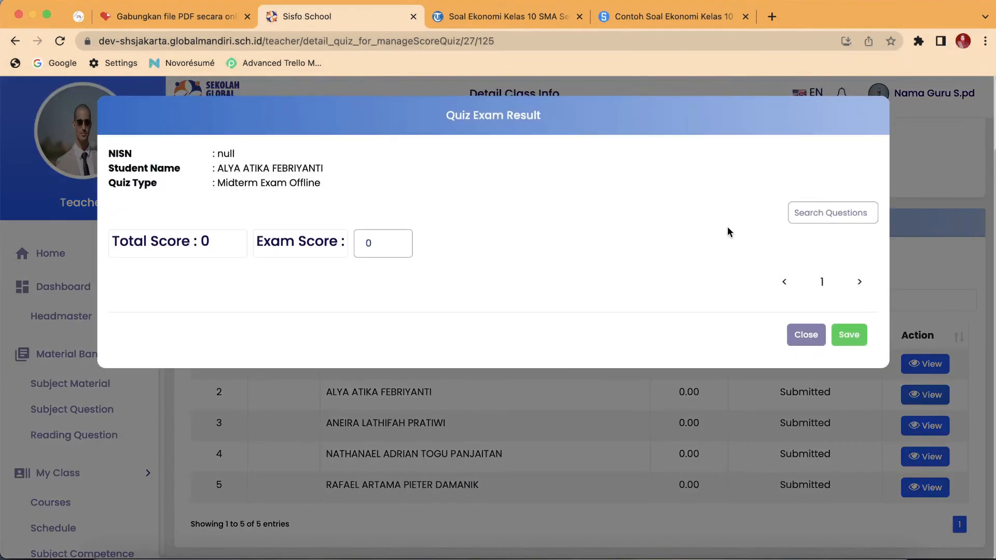
{"action": "double_click", "coordinate": [356, 240]}
{"action": "type", "text": "80"}
{"action": "left_click", "coordinate": [856, 337]}
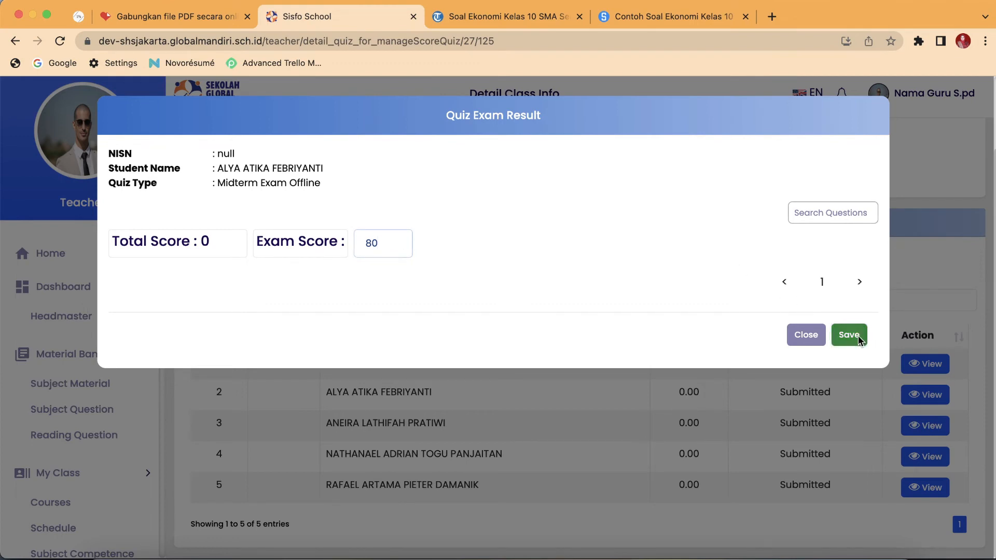
{"action": "left_click", "coordinate": [509, 401]}
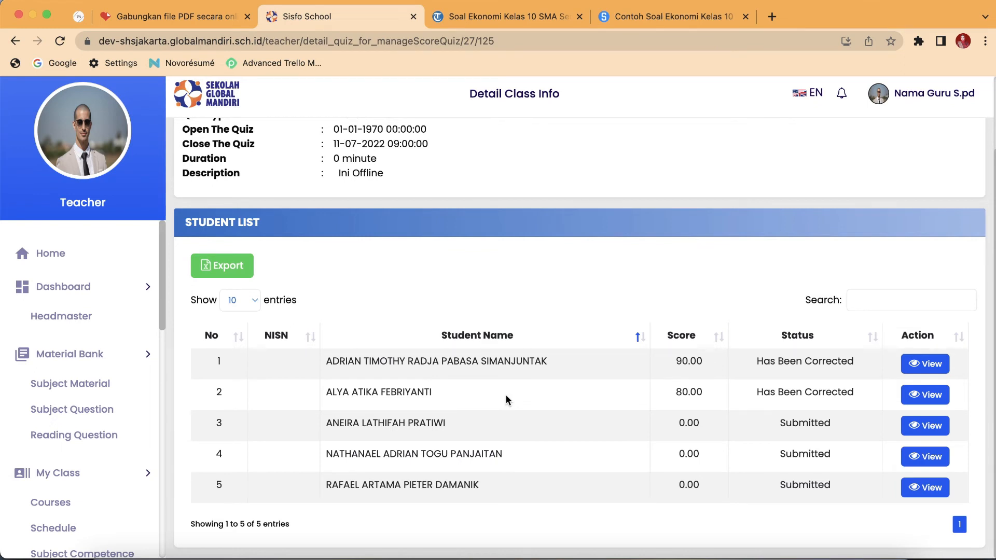
Check the offline exam's duration, then return to the class details and expand the 3rd Meeting.
{"action": "scroll", "coordinate": [506, 394], "scroll_direction": "up", "scroll_amount": 3}
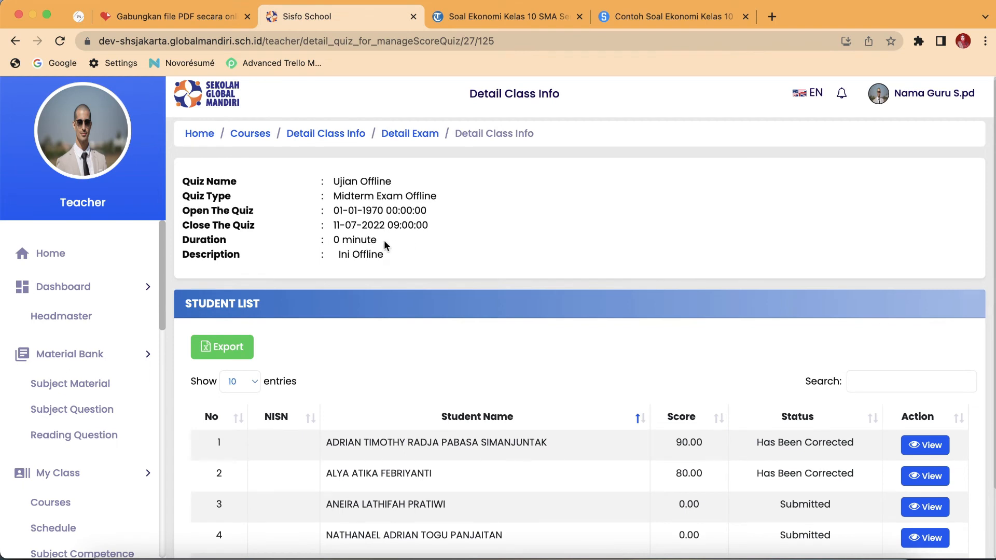
{"action": "left_click_drag", "start_coordinate": [384, 241], "coordinate": [328, 241]}
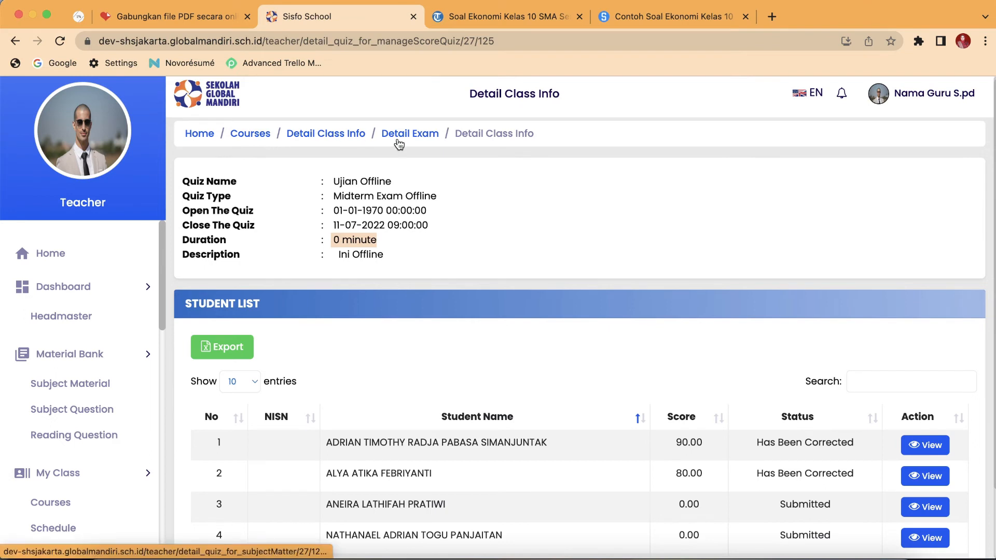
{"action": "left_click", "coordinate": [354, 137]}
{"action": "scroll", "coordinate": [380, 266], "scroll_direction": "down", "scroll_amount": 2}
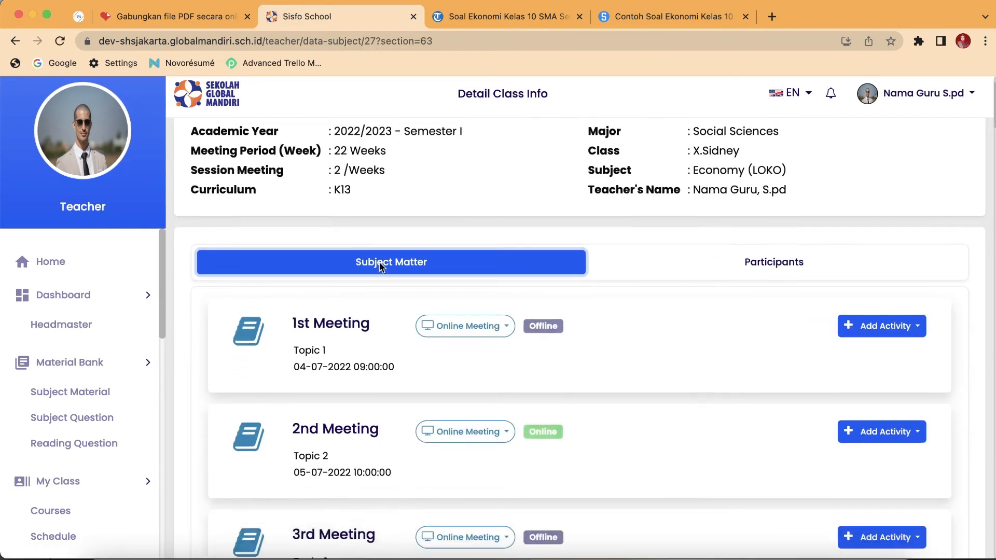
{"action": "scroll", "coordinate": [379, 265], "scroll_direction": "down", "scroll_amount": 3}
{"action": "left_click", "coordinate": [384, 400]}
{"action": "scroll", "coordinate": [384, 399], "scroll_direction": "down", "scroll_amount": 1}
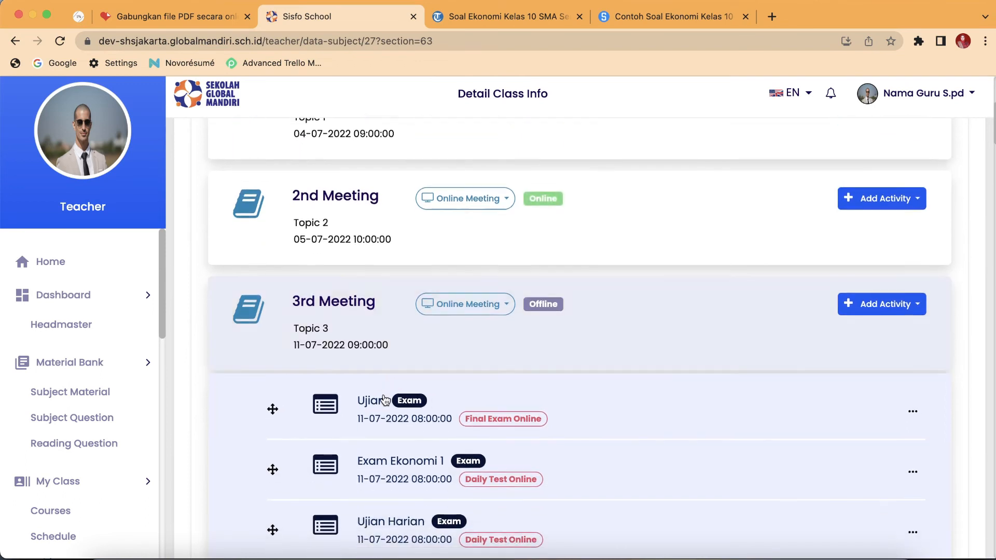
Review the exams and activities listed under the 3rd and 4th Meetings.
{"action": "scroll", "coordinate": [384, 399], "scroll_direction": "down", "scroll_amount": 5}
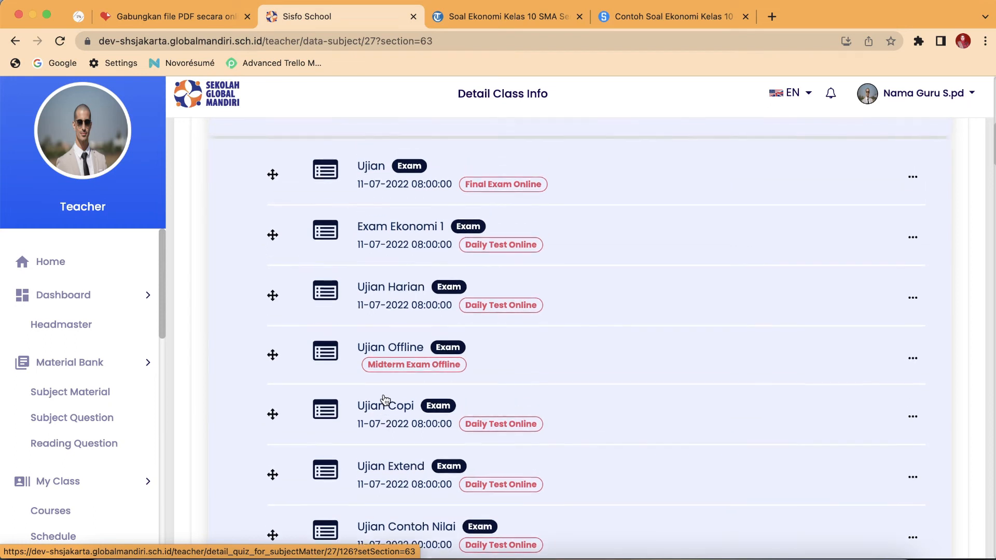
{"action": "scroll", "coordinate": [385, 400], "scroll_direction": "up", "scroll_amount": 2}
{"action": "scroll", "coordinate": [385, 400], "scroll_direction": "down", "scroll_amount": 4}
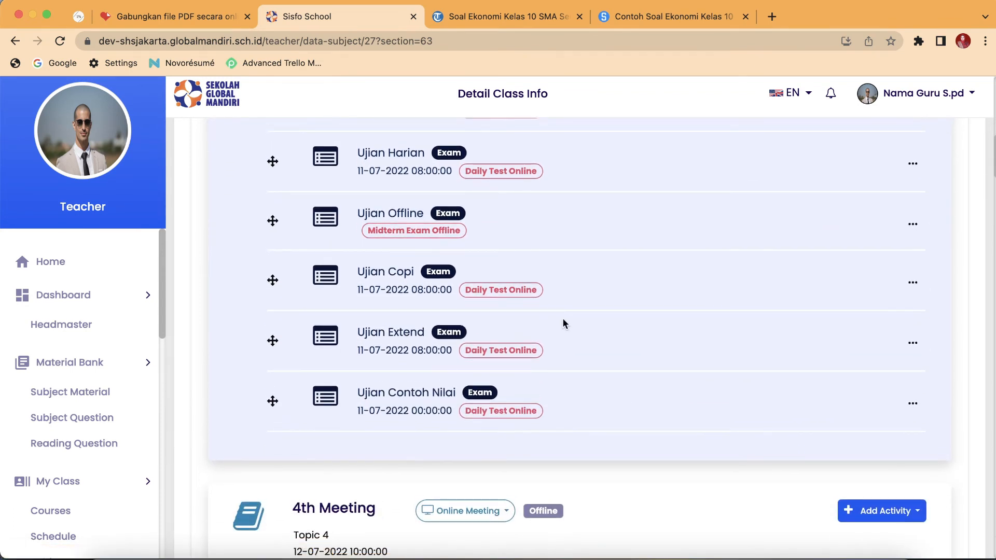
{"action": "scroll", "coordinate": [562, 318], "scroll_direction": "down", "scroll_amount": 3}
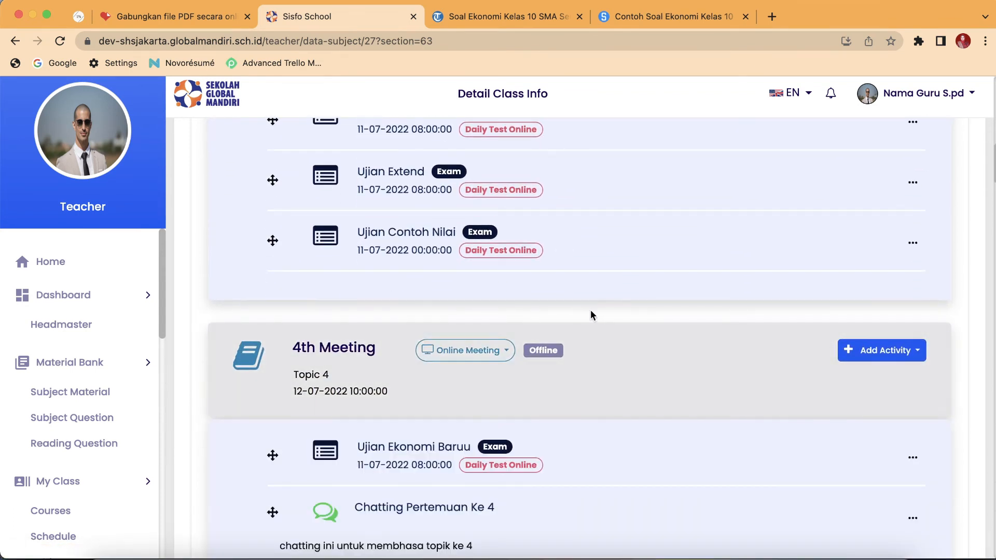
{"action": "scroll", "coordinate": [590, 311], "scroll_direction": "up", "scroll_amount": 2}
{"action": "scroll", "coordinate": [754, 234], "scroll_direction": "up", "scroll_amount": 2}
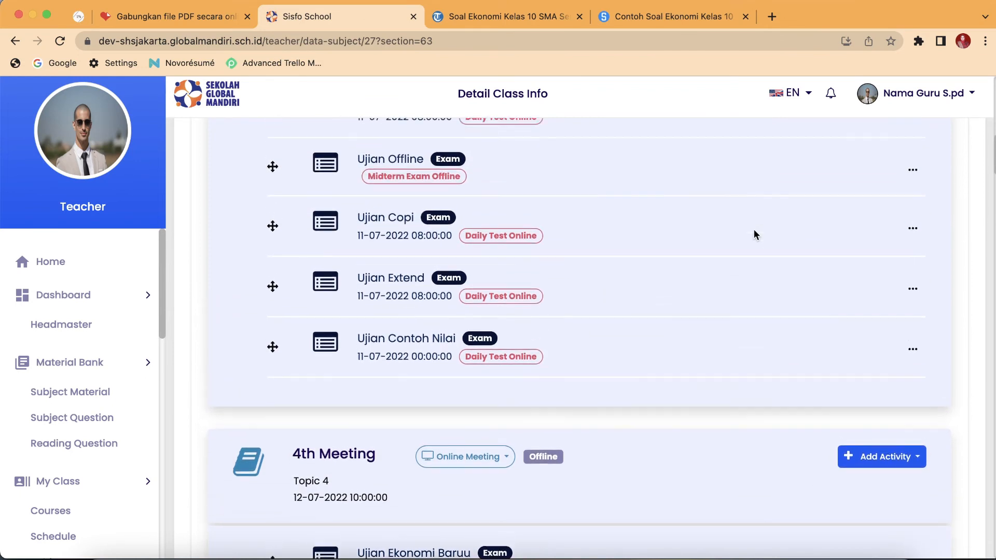
{"action": "scroll", "coordinate": [754, 235], "scroll_direction": "down", "scroll_amount": 2}
{"action": "scroll", "coordinate": [754, 234], "scroll_direction": "down", "scroll_amount": 6}
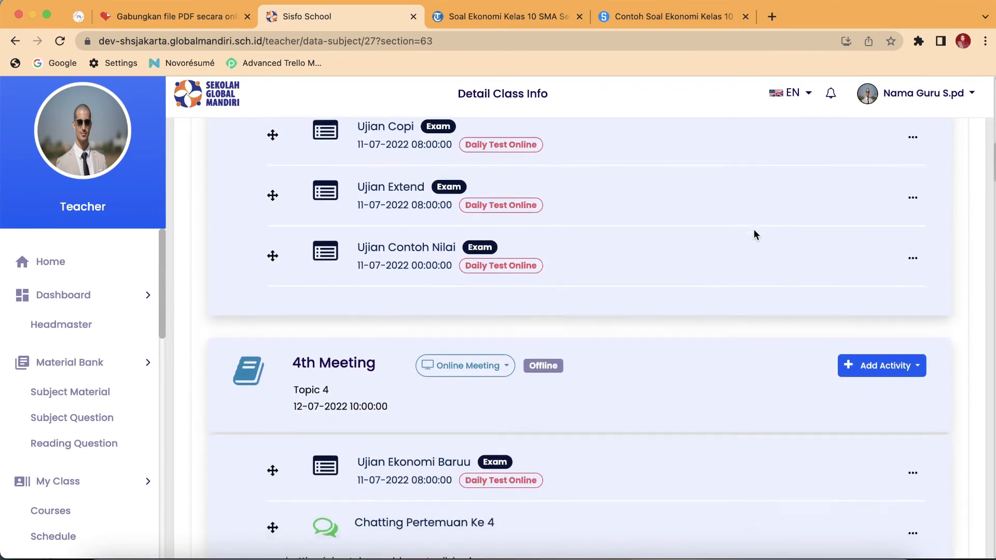
Open the copy form for the 3rd Meeting's Ujian Copi exam.
{"action": "scroll", "coordinate": [755, 236], "scroll_direction": "down", "scroll_amount": 2}
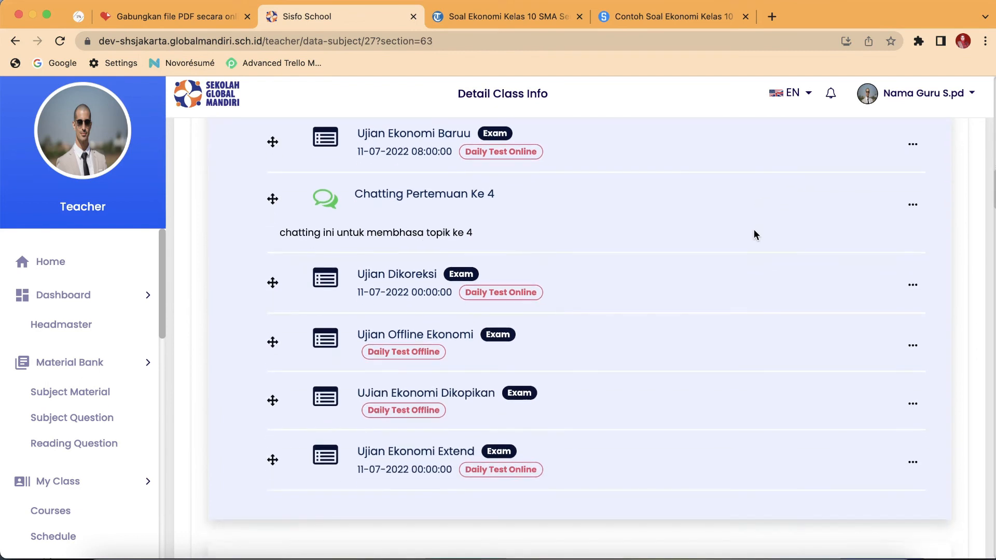
{"action": "scroll", "coordinate": [754, 232], "scroll_direction": "up", "scroll_amount": 2}
{"action": "scroll", "coordinate": [755, 234], "scroll_direction": "down", "scroll_amount": 1}
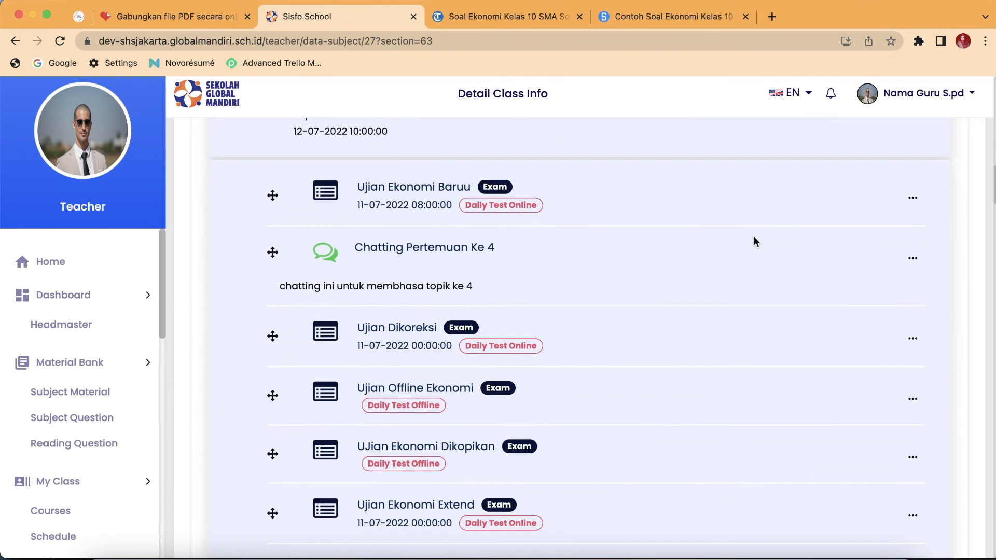
{"action": "scroll", "coordinate": [755, 374], "scroll_direction": "up", "scroll_amount": 1}
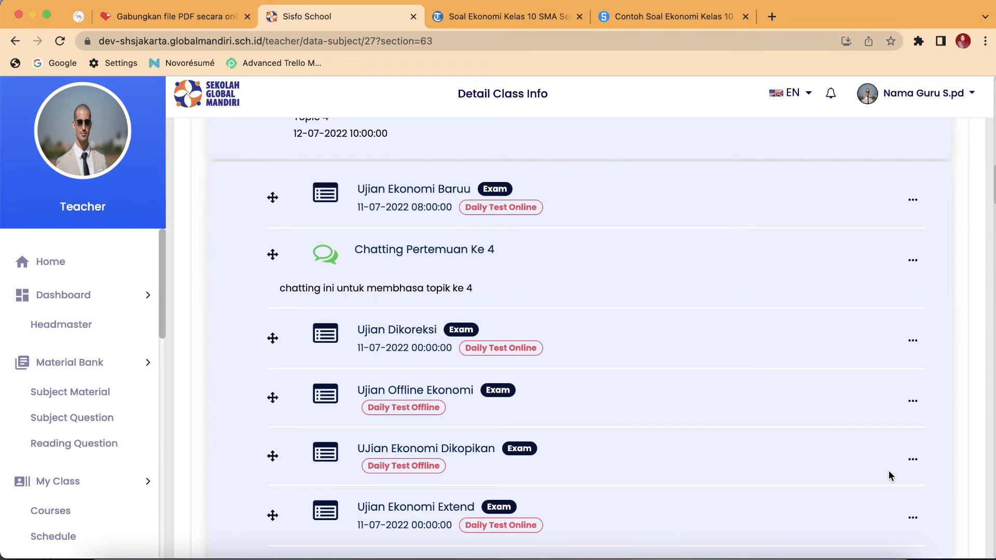
{"action": "scroll", "coordinate": [903, 476], "scroll_direction": "up", "scroll_amount": 8}
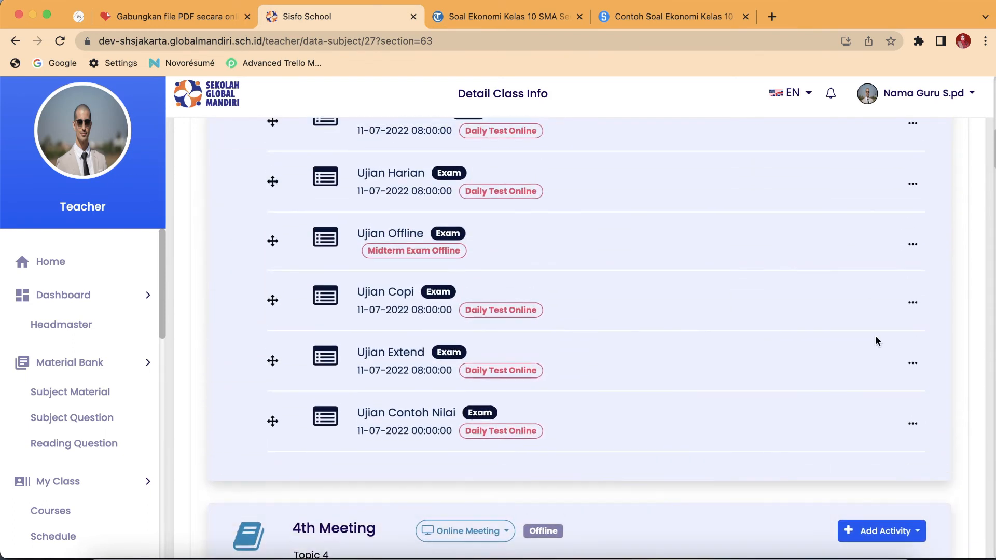
{"action": "left_click", "coordinate": [912, 306]}
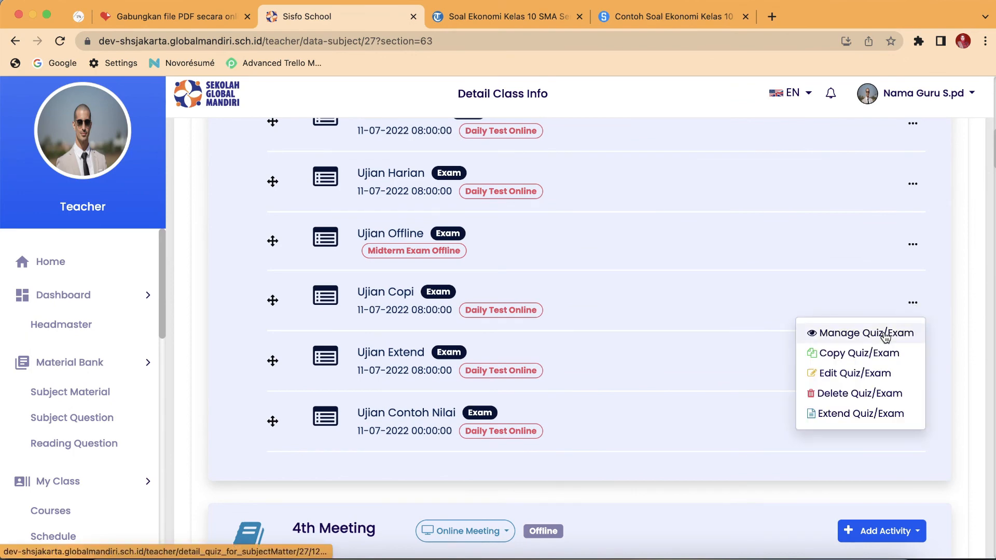
{"action": "left_click", "coordinate": [882, 353]}
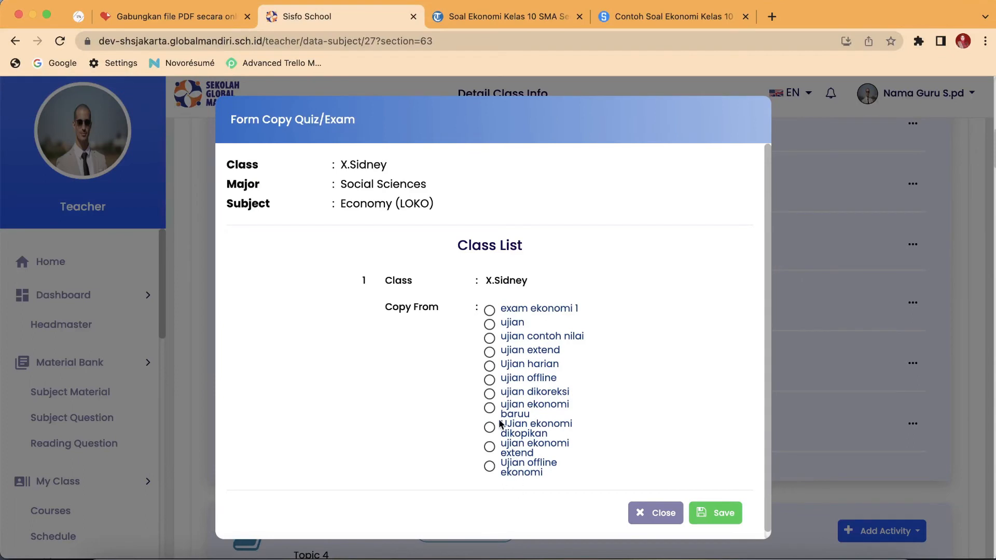
Copy the questions from exam ekonomi 1 of class X.Sidney into Ujian Copi, confirm the copy and dismiss the success message.
{"action": "scroll", "coordinate": [479, 362], "scroll_direction": "up", "scroll_amount": 1}
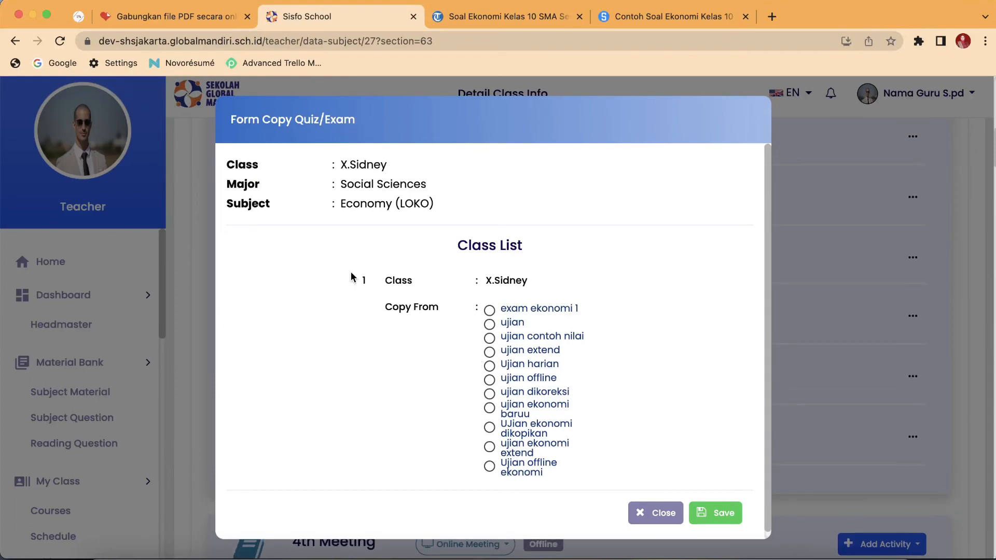
{"action": "left_click_drag", "start_coordinate": [522, 273], "coordinate": [521, 276]}
{"action": "left_click", "coordinate": [551, 281]}
{"action": "scroll", "coordinate": [531, 367], "scroll_direction": "down", "scroll_amount": 1}
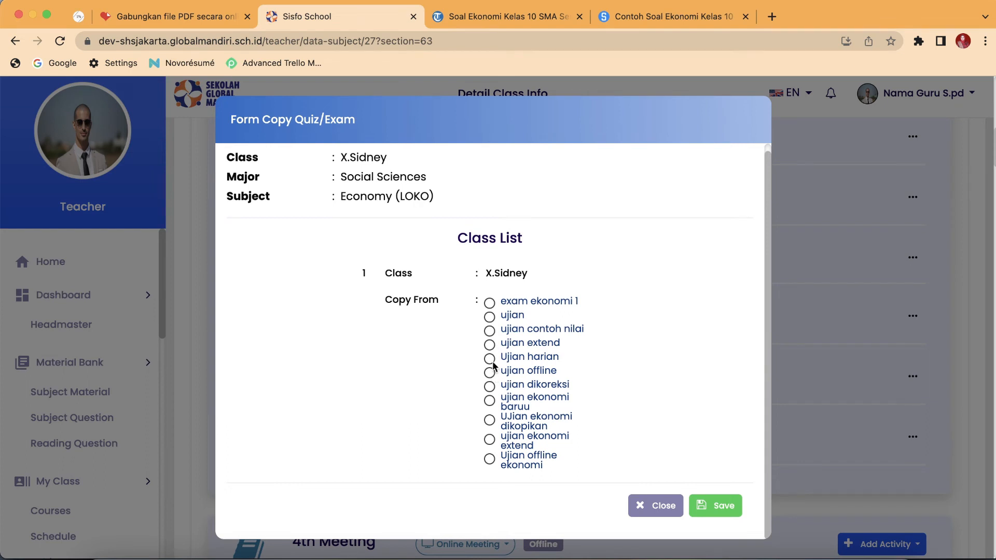
{"action": "left_click", "coordinate": [491, 305]}
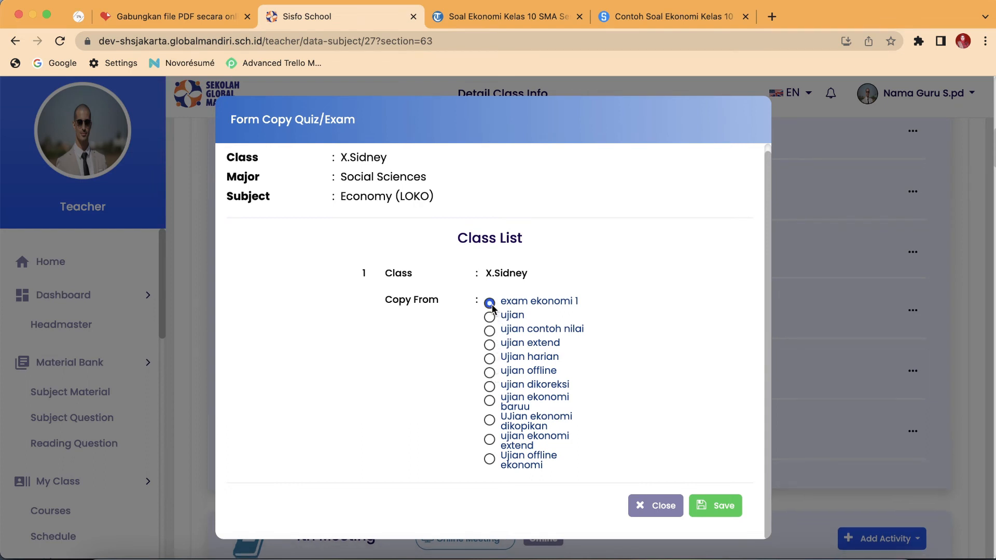
{"action": "left_click", "coordinate": [720, 506]}
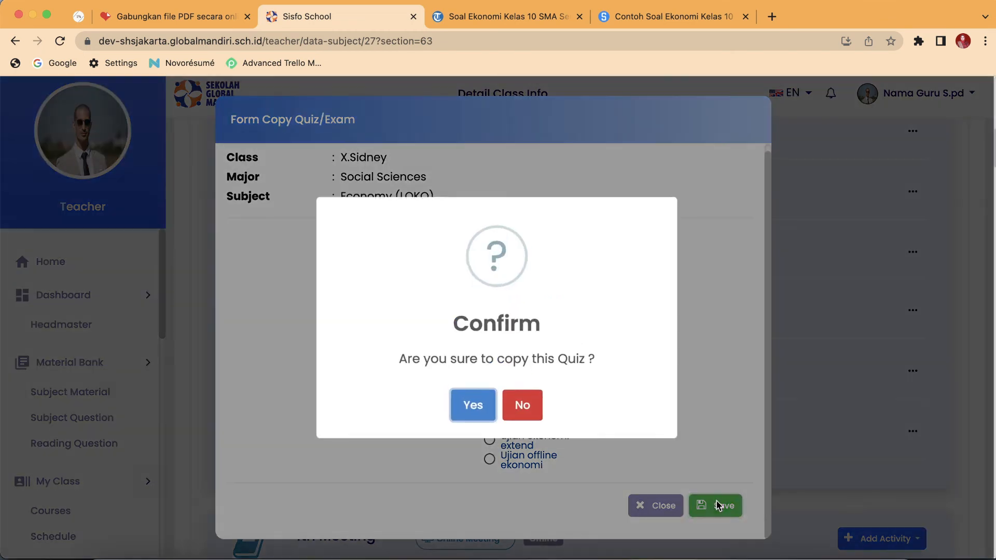
{"action": "left_click", "coordinate": [469, 414]}
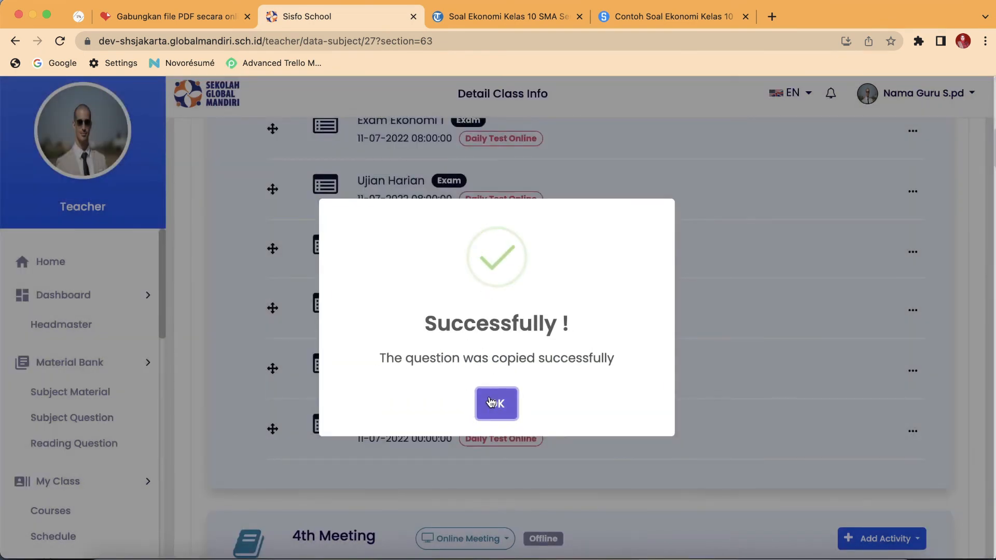
{"action": "left_click", "coordinate": [497, 405]}
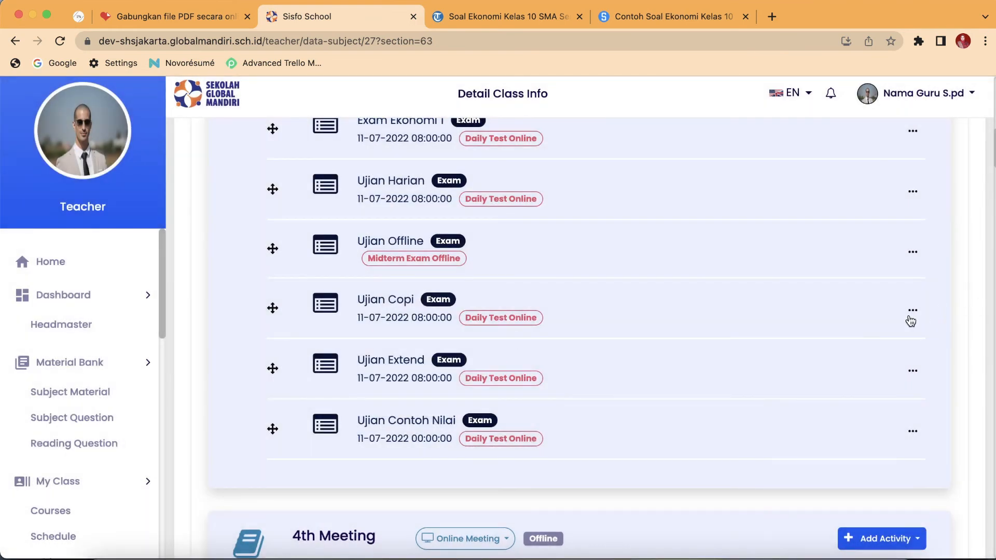
Open the management page of Ujian Copi and check the points per question and the list of copied questions.
{"action": "left_click", "coordinate": [917, 311]}
{"action": "left_click", "coordinate": [909, 342]}
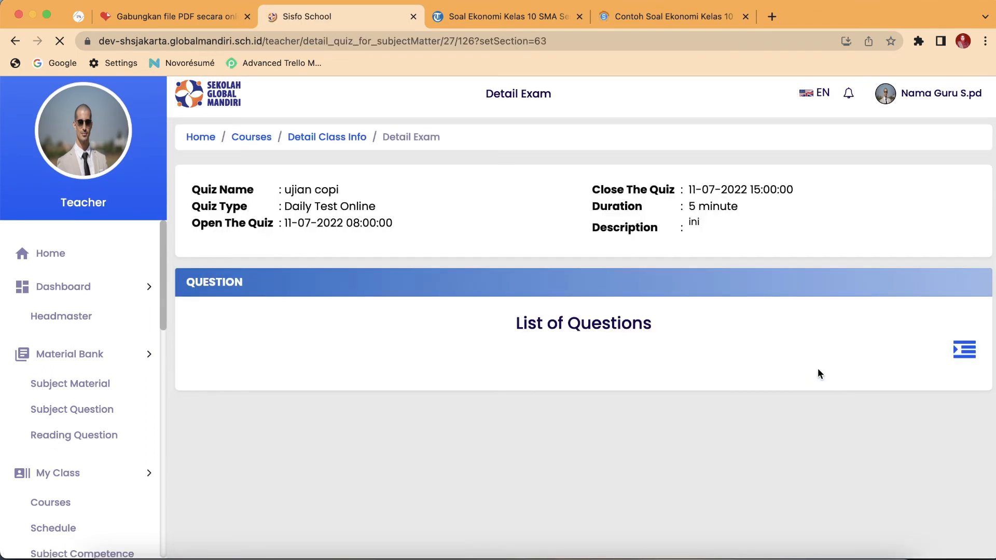
{"action": "left_click", "coordinate": [956, 347]}
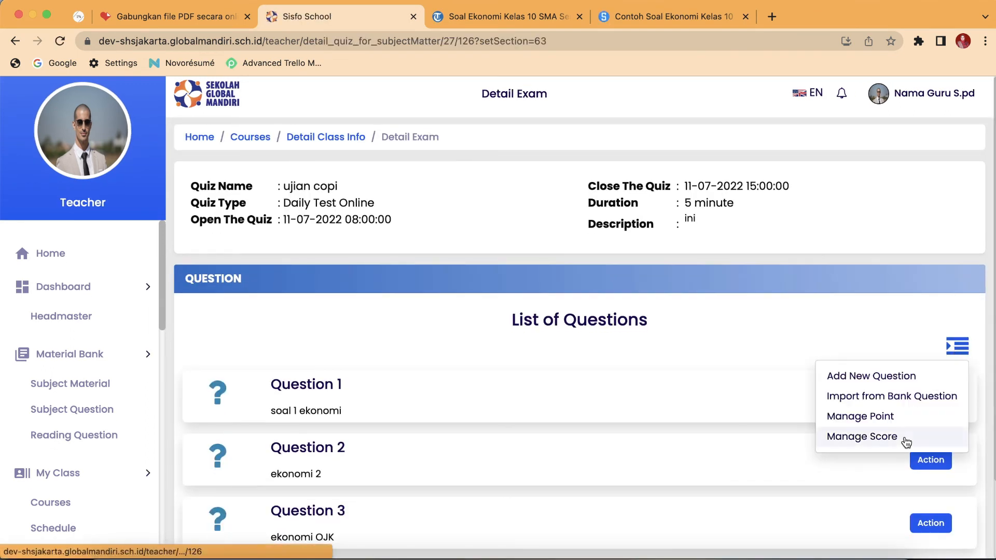
{"action": "left_click", "coordinate": [906, 421]}
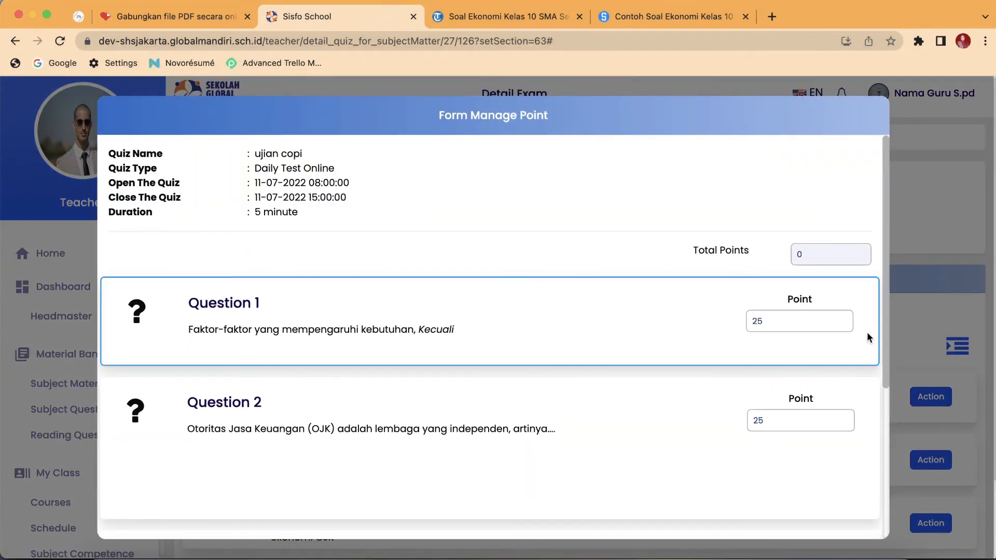
{"action": "scroll", "coordinate": [867, 332], "scroll_direction": "down", "scroll_amount": 5}
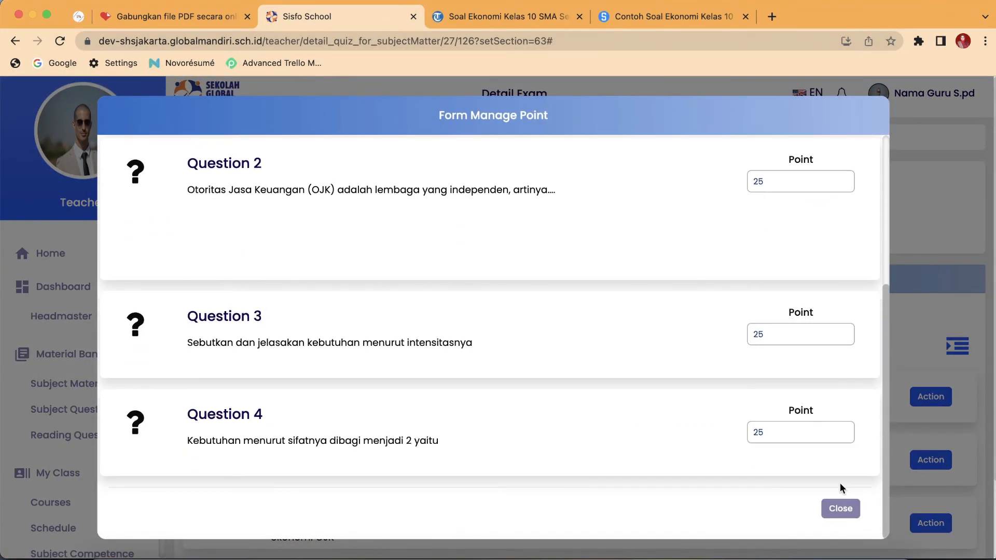
{"action": "left_click", "coordinate": [841, 508]}
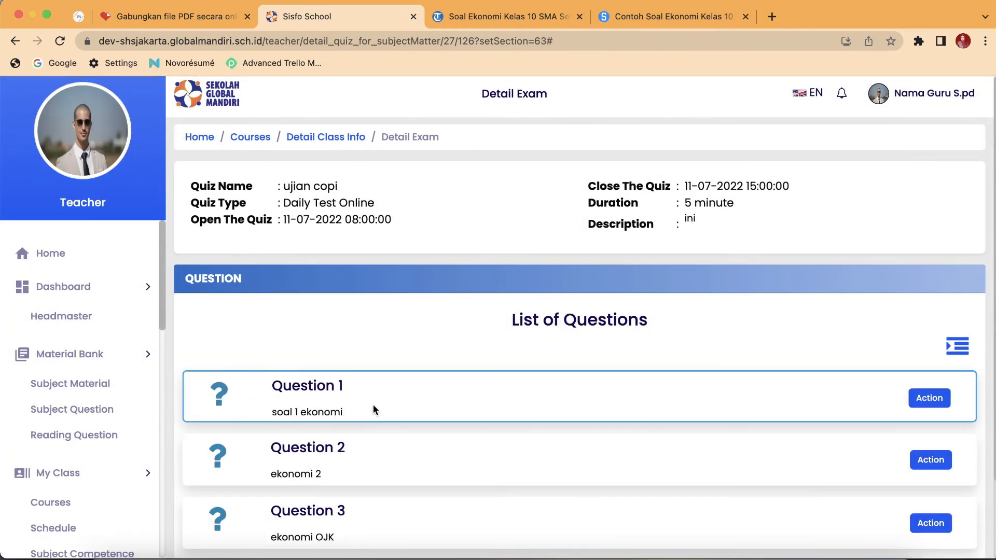
{"action": "scroll", "coordinate": [372, 404], "scroll_direction": "down", "scroll_amount": 3}
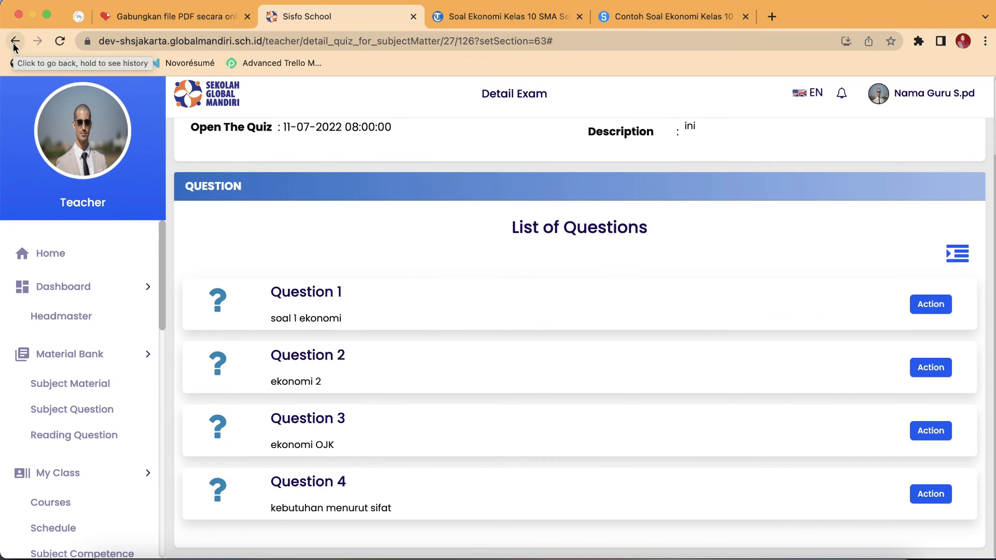
Return to the class details, expand the 3rd Meeting and look through its exams.
{"action": "left_click", "coordinate": [13, 43]}
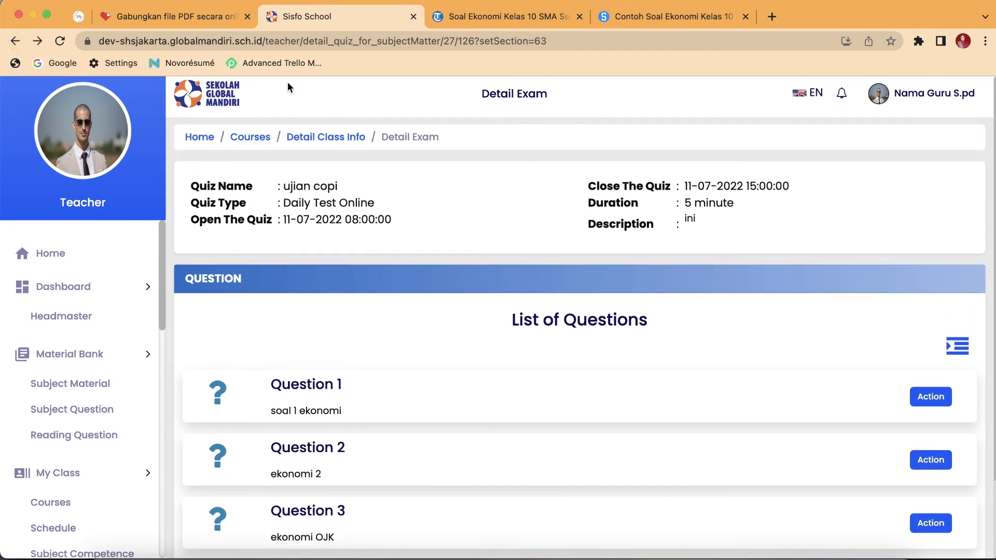
{"action": "left_click", "coordinate": [311, 137]}
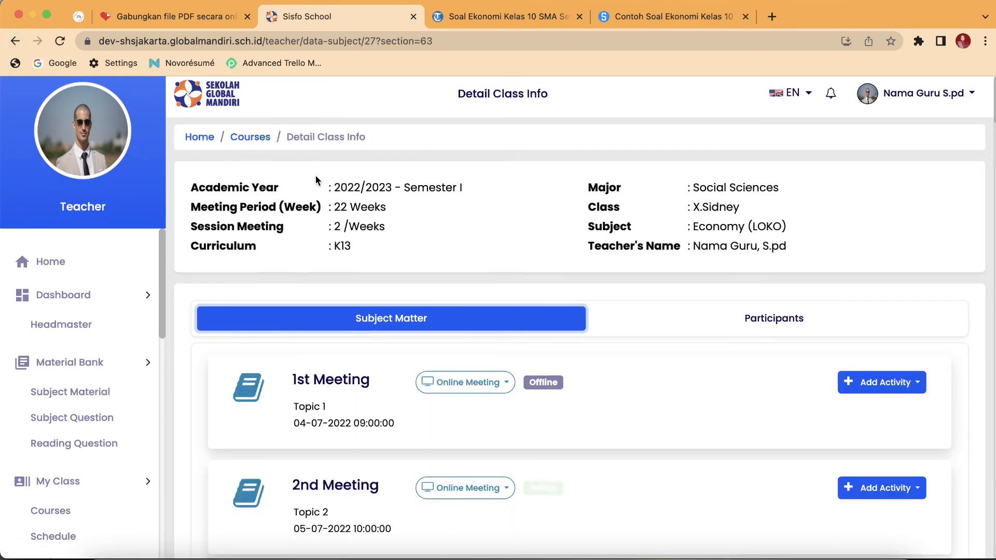
{"action": "scroll", "coordinate": [322, 216], "scroll_direction": "down", "scroll_amount": 10}
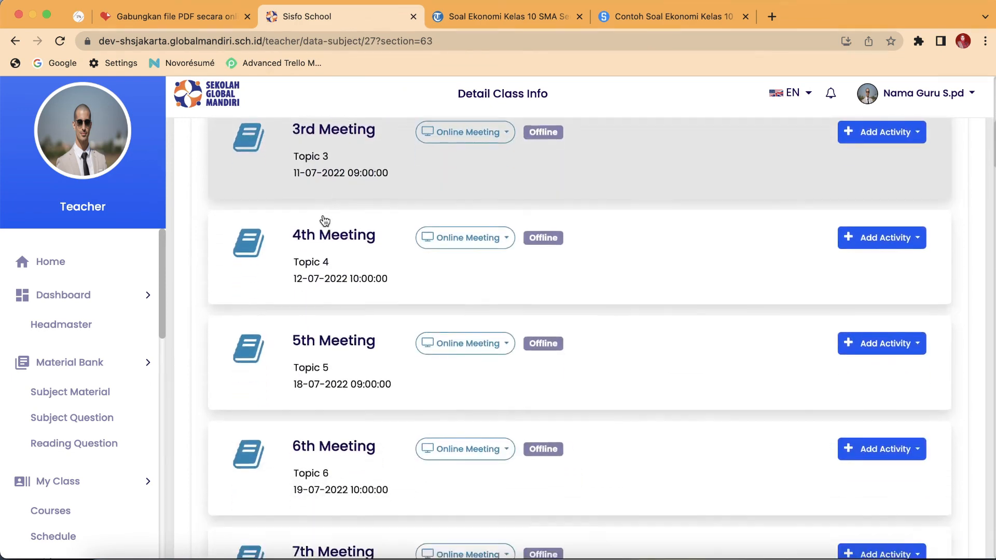
{"action": "scroll", "coordinate": [325, 221], "scroll_direction": "up", "scroll_amount": 6}
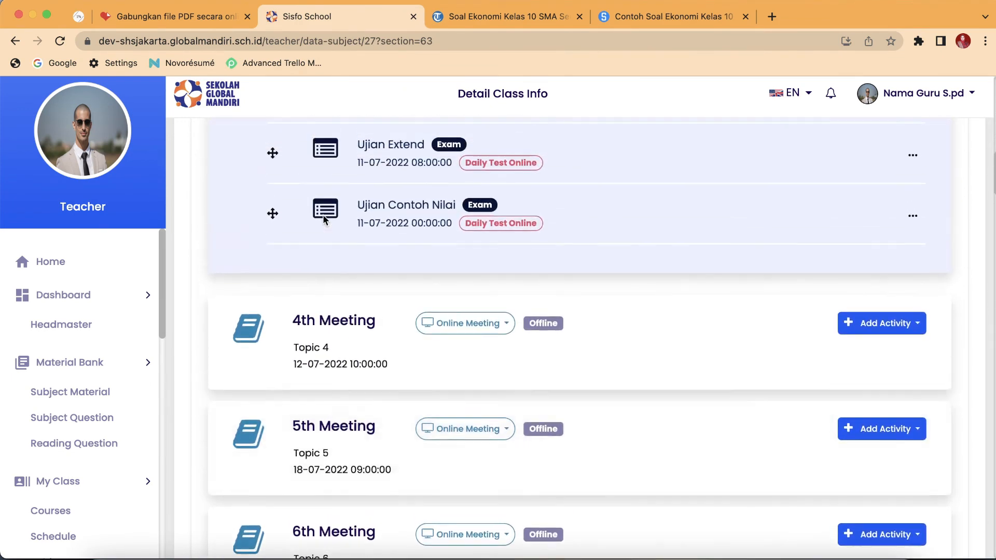
{"action": "scroll", "coordinate": [324, 221], "scroll_direction": "up", "scroll_amount": 4}
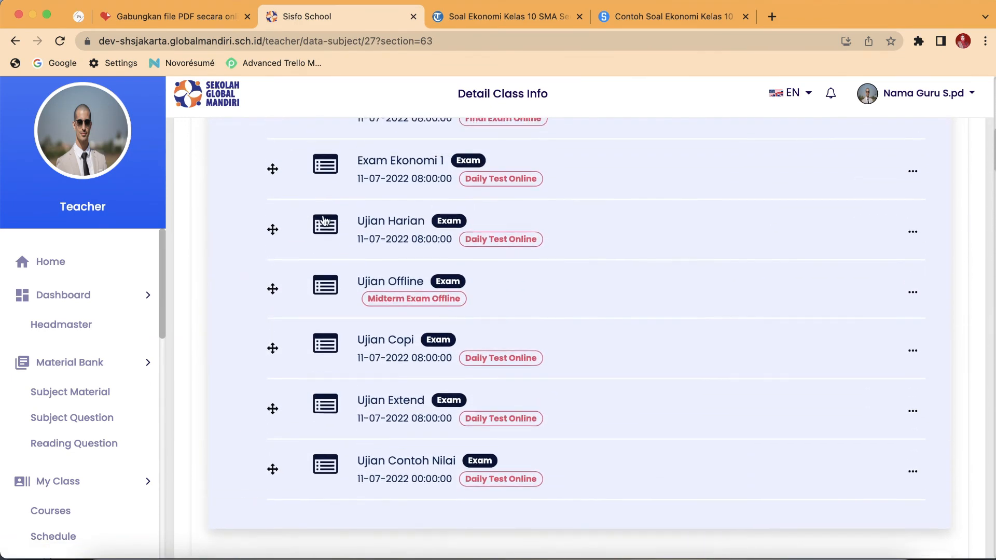
{"action": "scroll", "coordinate": [324, 221], "scroll_direction": "up", "scroll_amount": 1}
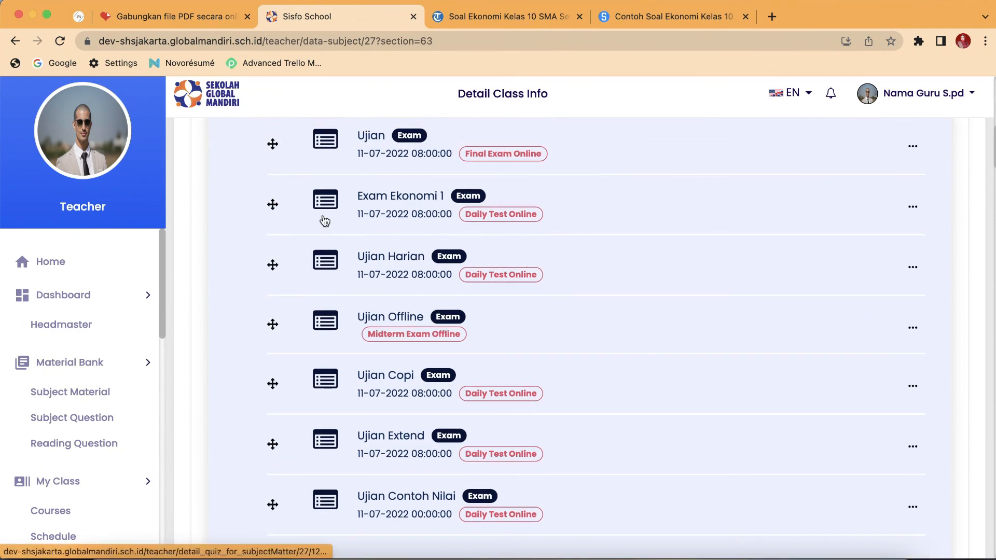
{"action": "scroll", "coordinate": [325, 221], "scroll_direction": "up", "scroll_amount": 3}
{"action": "scroll", "coordinate": [324, 221], "scroll_direction": "down", "scroll_amount": 3}
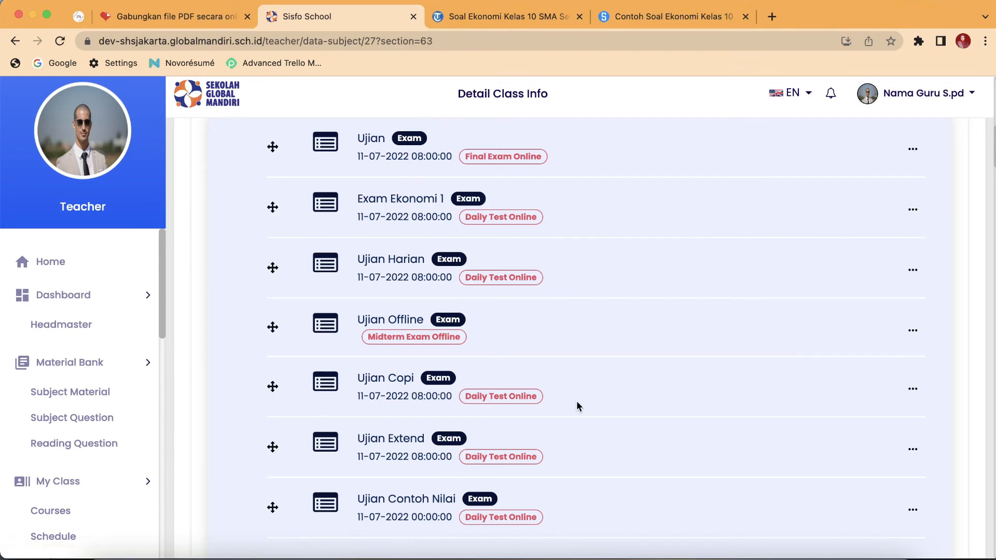
{"action": "scroll", "coordinate": [577, 403], "scroll_direction": "down", "scroll_amount": 3}
{"action": "scroll", "coordinate": [578, 406], "scroll_direction": "down", "scroll_amount": 3}
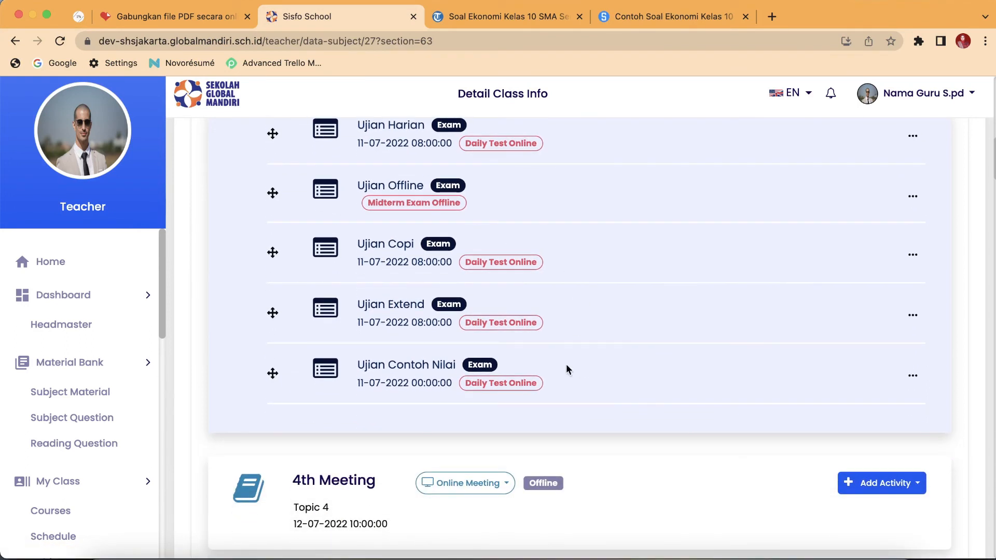
{"action": "scroll", "coordinate": [600, 353], "scroll_direction": "down", "scroll_amount": 2}
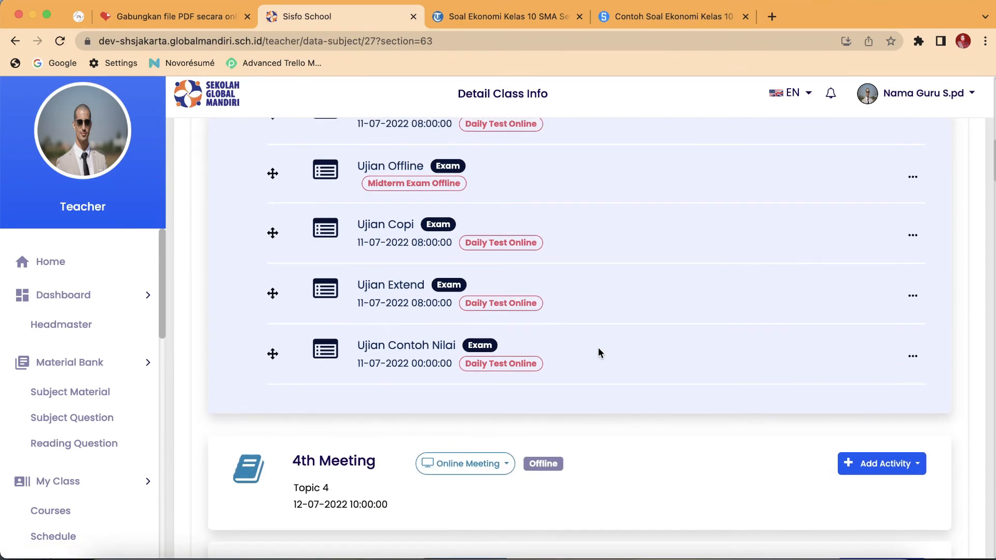
Expand the 4th Meeting and open the extend form for its Ujian Ekonomi Extend exam.
{"action": "left_click", "coordinate": [611, 452]}
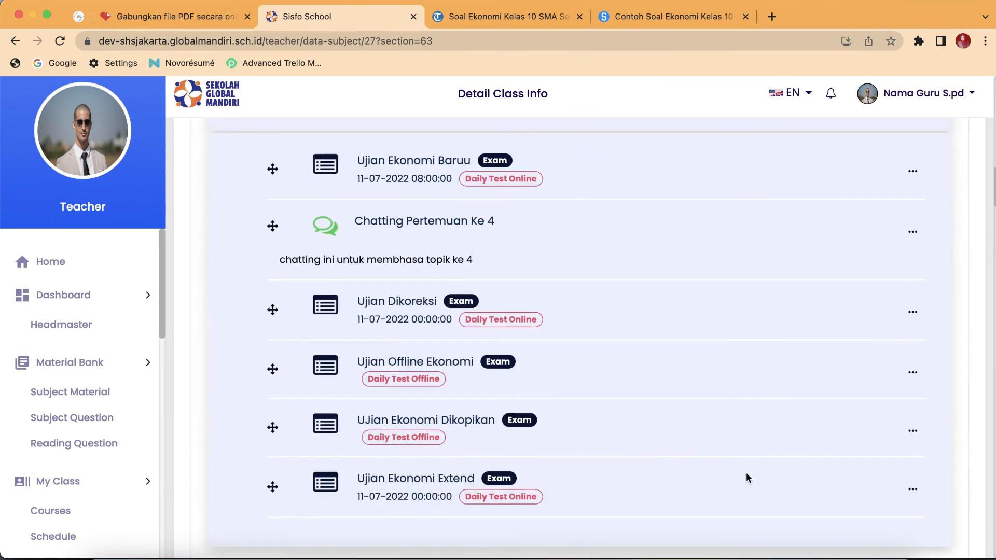
{"action": "left_click", "coordinate": [912, 491]}
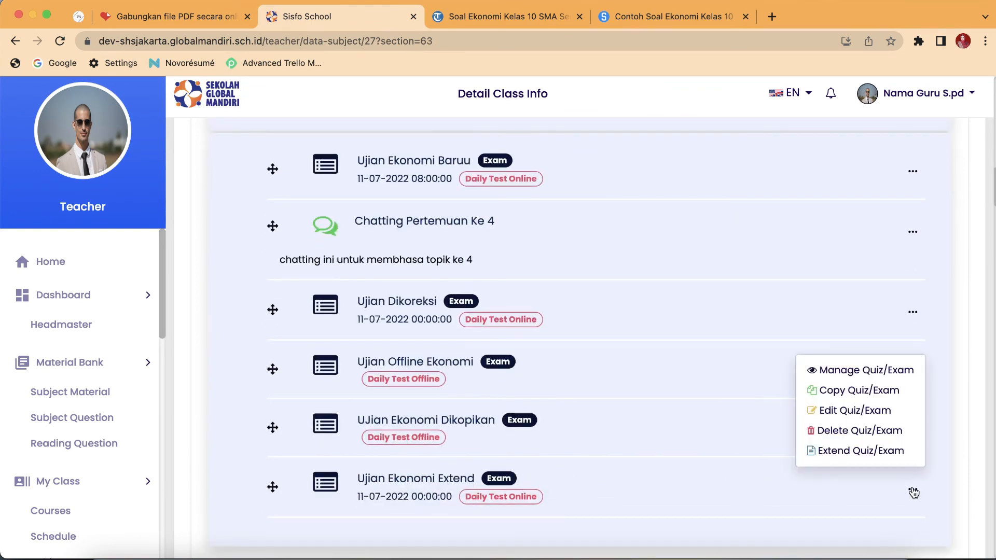
{"action": "left_click", "coordinate": [830, 449]}
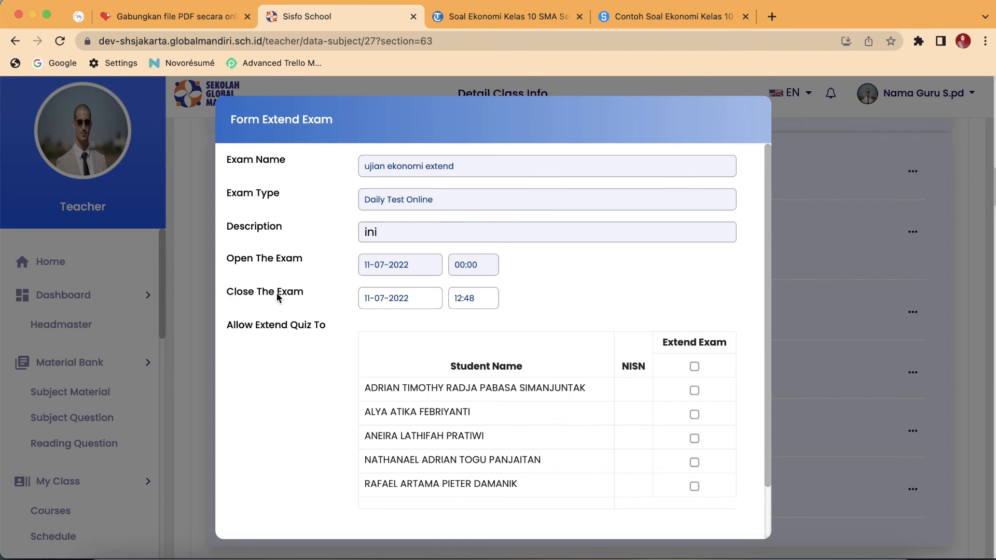
Set the exam's closing time to 14:00 in the extend form.
{"action": "left_click", "coordinate": [462, 303]}
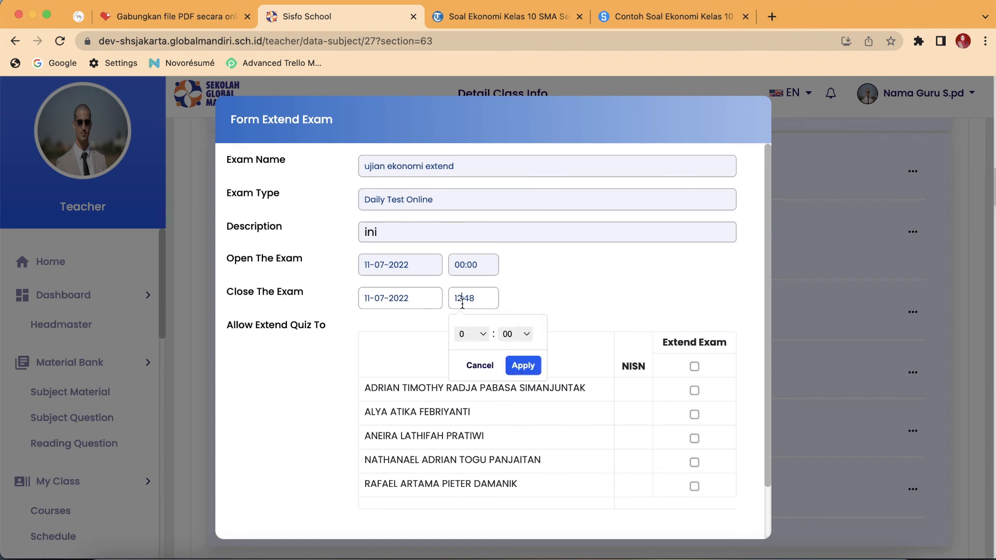
{"action": "left_click", "coordinate": [482, 333]}
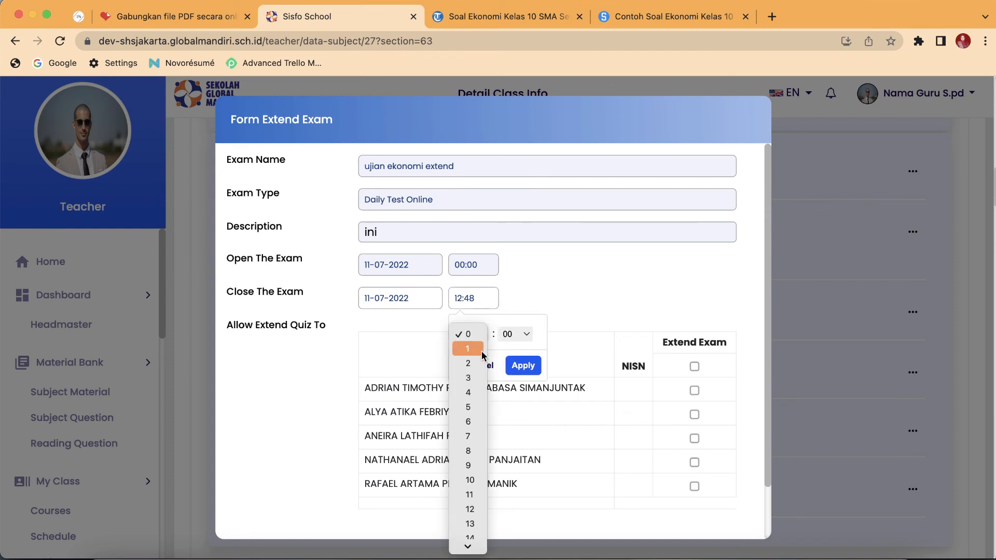
{"action": "left_click", "coordinate": [470, 477]}
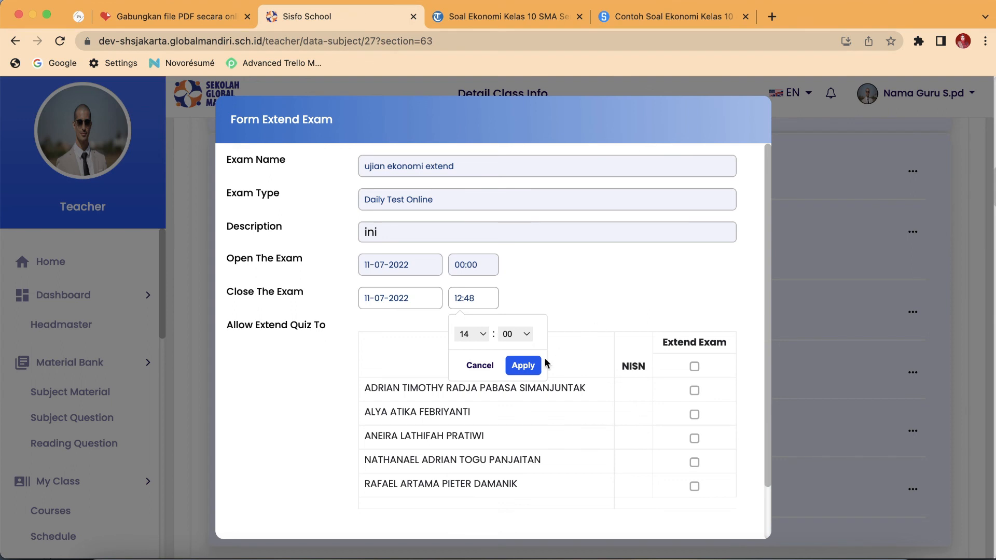
{"action": "left_click", "coordinate": [528, 365]}
Allow the exam extension for the third listed student, save the form and confirm the extension.
{"action": "scroll", "coordinate": [528, 366], "scroll_direction": "down", "scroll_amount": 2}
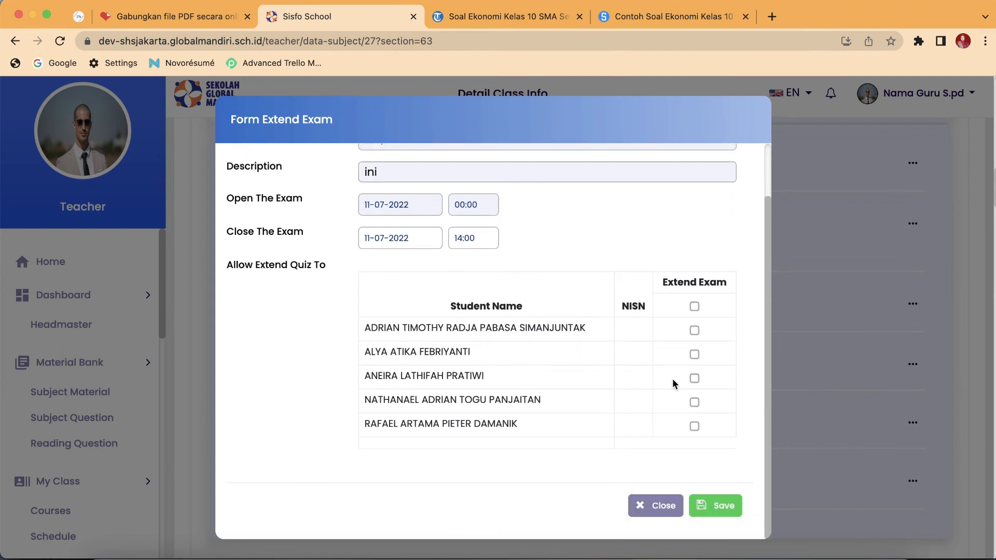
{"action": "left_click", "coordinate": [693, 381]}
{"action": "left_click", "coordinate": [711, 506]}
{"action": "left_click", "coordinate": [462, 407]}
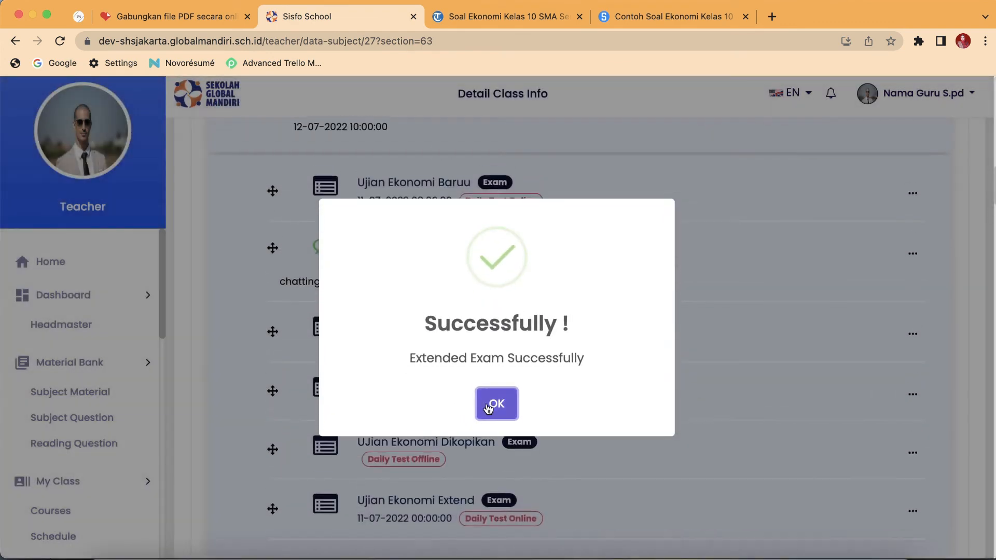
Close the exam extension message and switch to the student's browser window.
{"action": "left_click", "coordinate": [495, 403]}
{"action": "scroll", "coordinate": [490, 410], "scroll_direction": "down", "scroll_amount": 1}
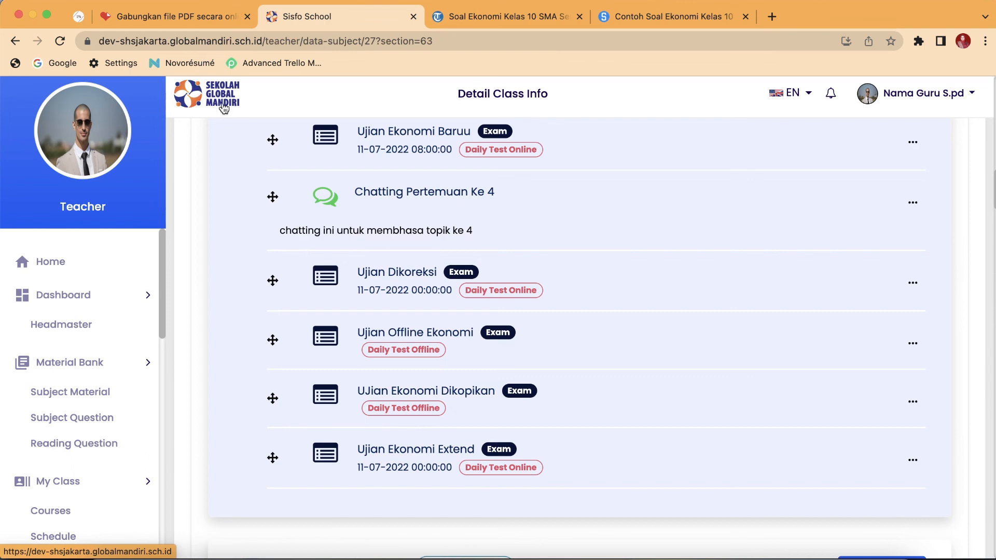
{"action": "left_click", "coordinate": [818, 551]}
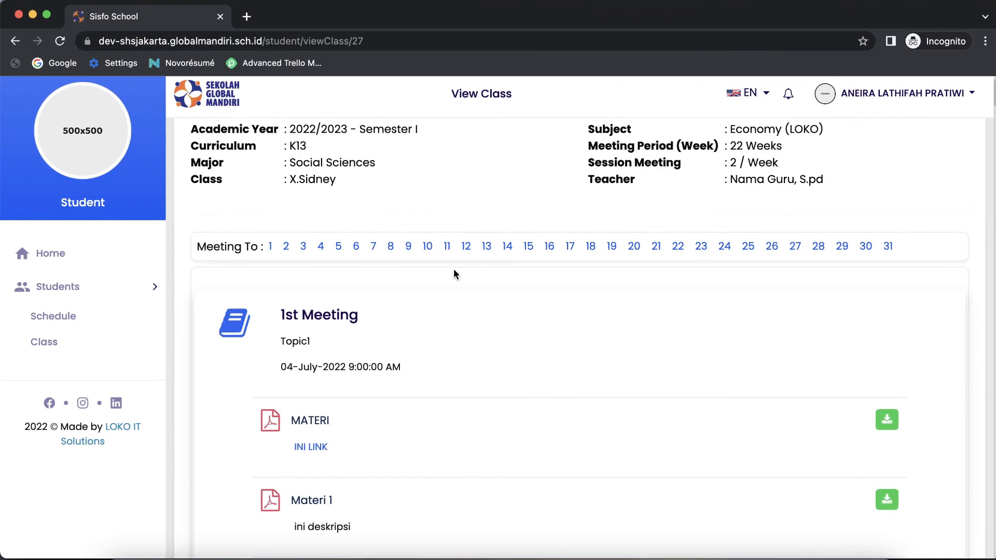
Go to the 4th Meeting, open the start notice of the Ujian Ekonomi Extend exam and close it without starting.
{"action": "left_click", "coordinate": [322, 250]}
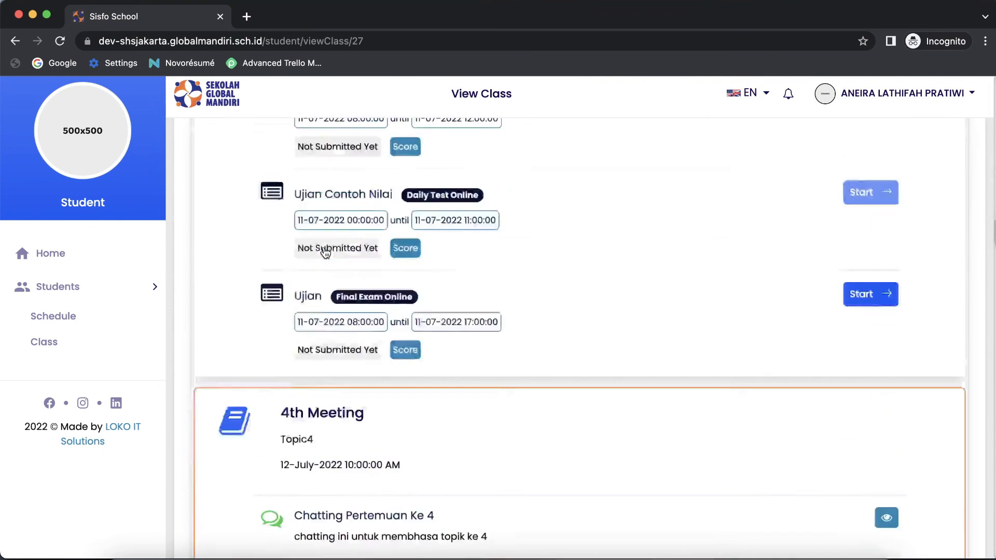
{"action": "scroll", "coordinate": [386, 350], "scroll_direction": "down", "scroll_amount": 3}
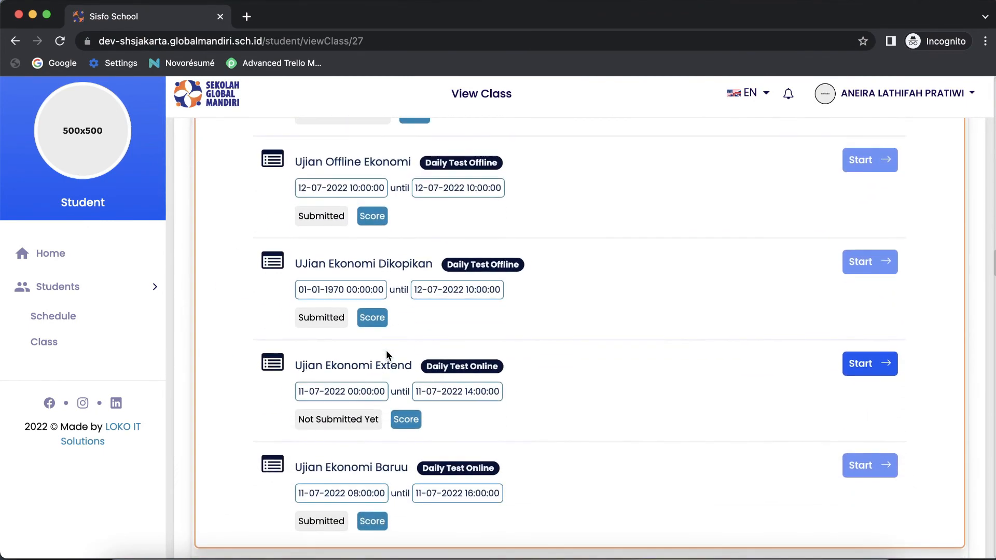
{"action": "left_click", "coordinate": [857, 370]}
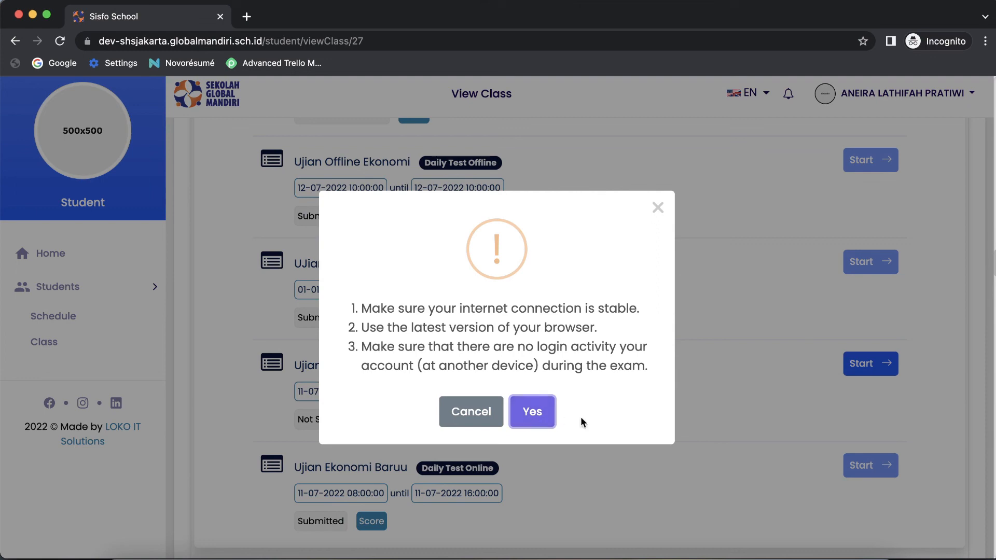
{"action": "left_click", "coordinate": [658, 208]}
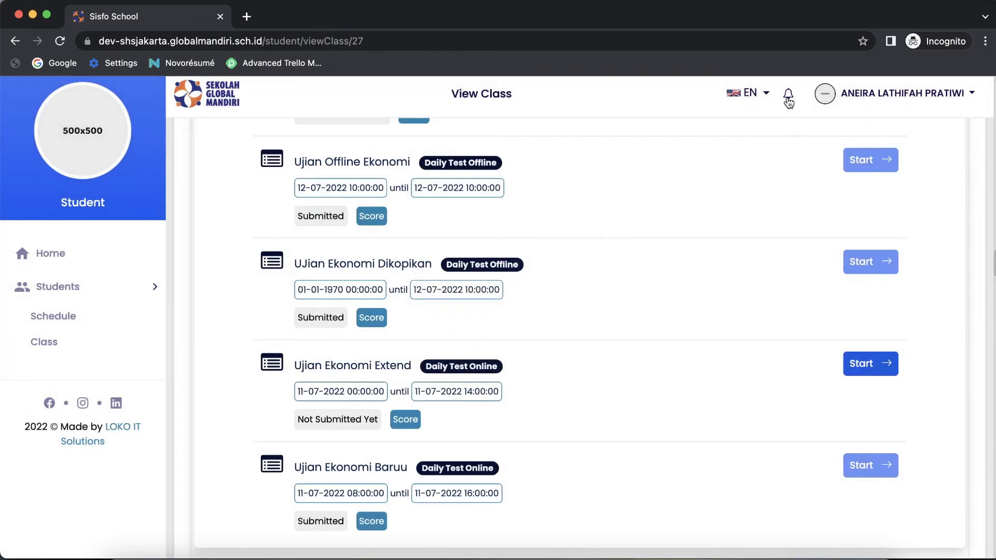
Log out of the student account and sign in as another student with the saved username and account password.
{"action": "left_click", "coordinate": [850, 98]}
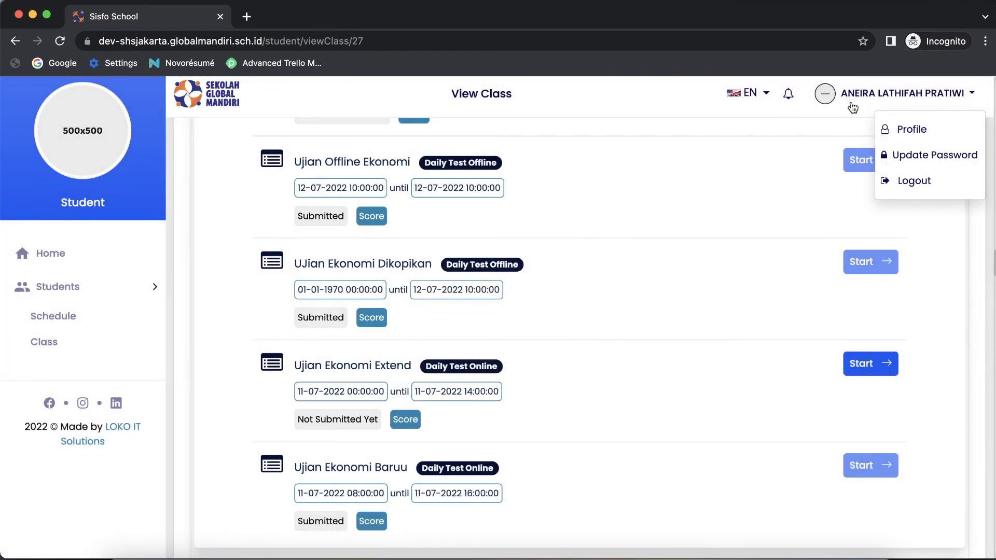
{"action": "left_click", "coordinate": [914, 182]}
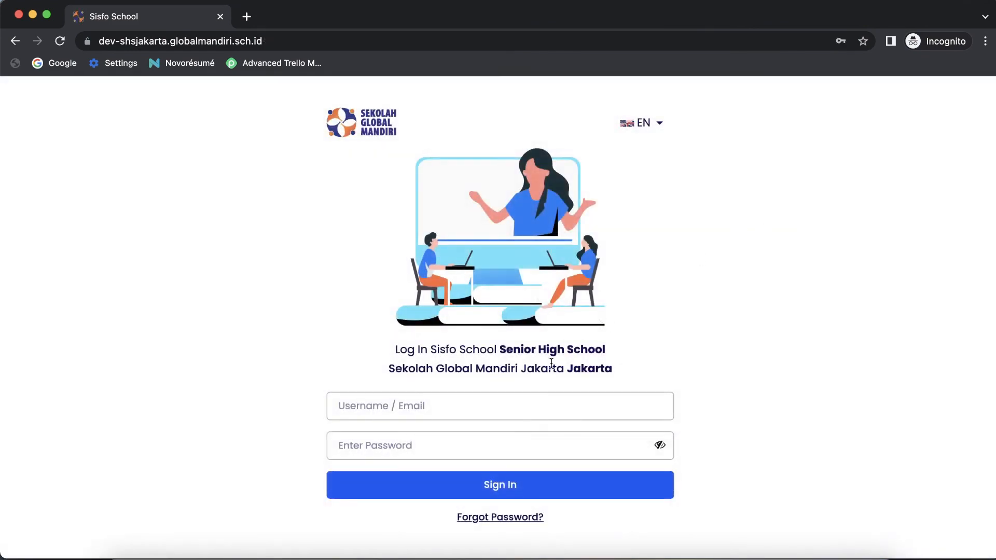
{"action": "left_click", "coordinate": [526, 402]}
{"action": "left_click", "coordinate": [535, 273]}
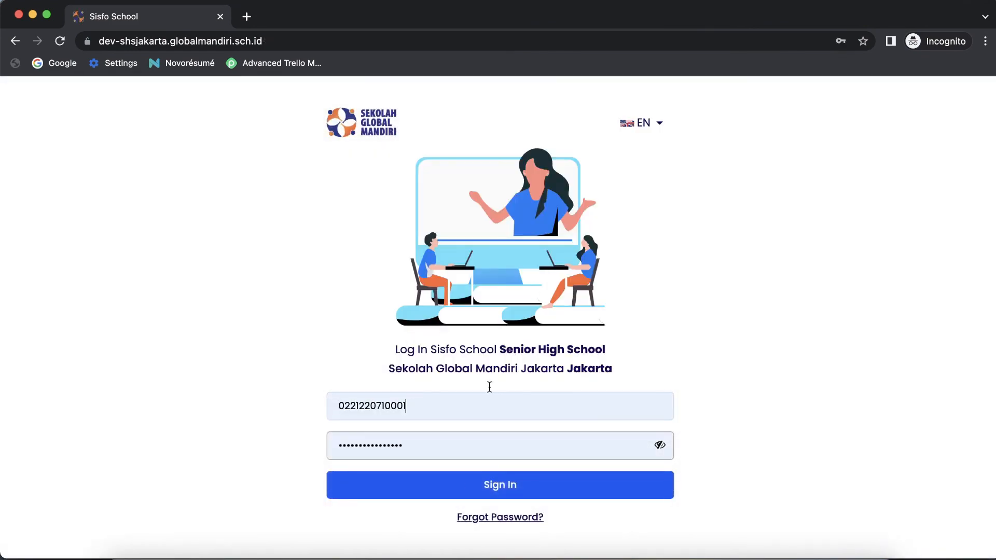
{"action": "left_click", "coordinate": [470, 484]}
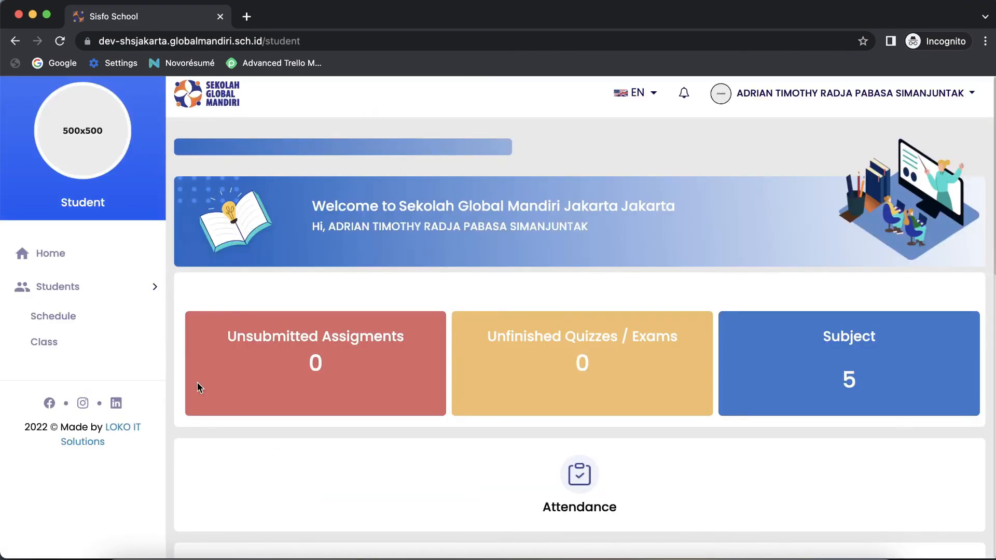
Open the Economy (LOKO) class from the student's class dashboard and go to its 4th Meeting.
{"action": "left_click", "coordinate": [53, 343]}
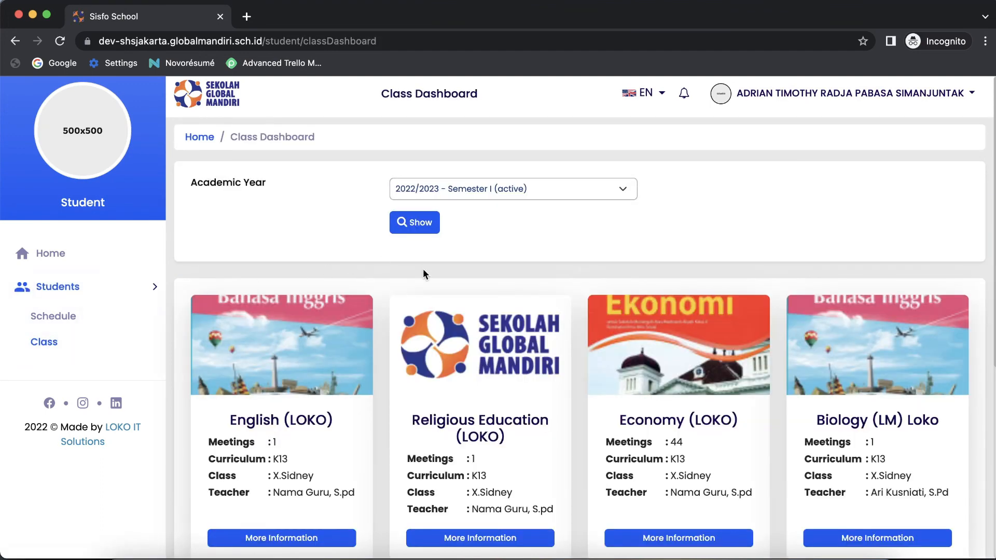
{"action": "scroll", "coordinate": [456, 370], "scroll_direction": "down", "scroll_amount": 2}
{"action": "left_click", "coordinate": [643, 461]}
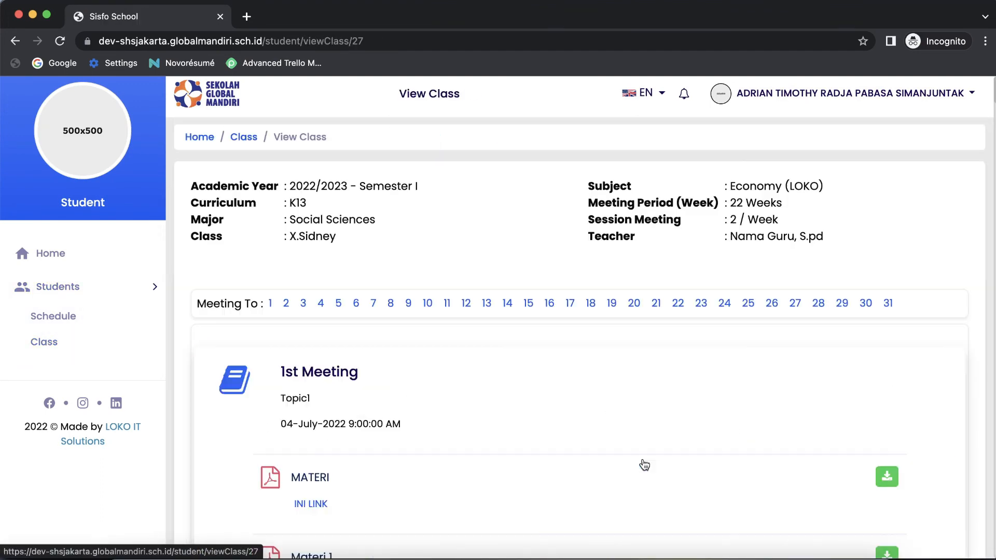
{"action": "scroll", "coordinate": [644, 465], "scroll_direction": "down", "scroll_amount": 1}
{"action": "left_click", "coordinate": [321, 278]}
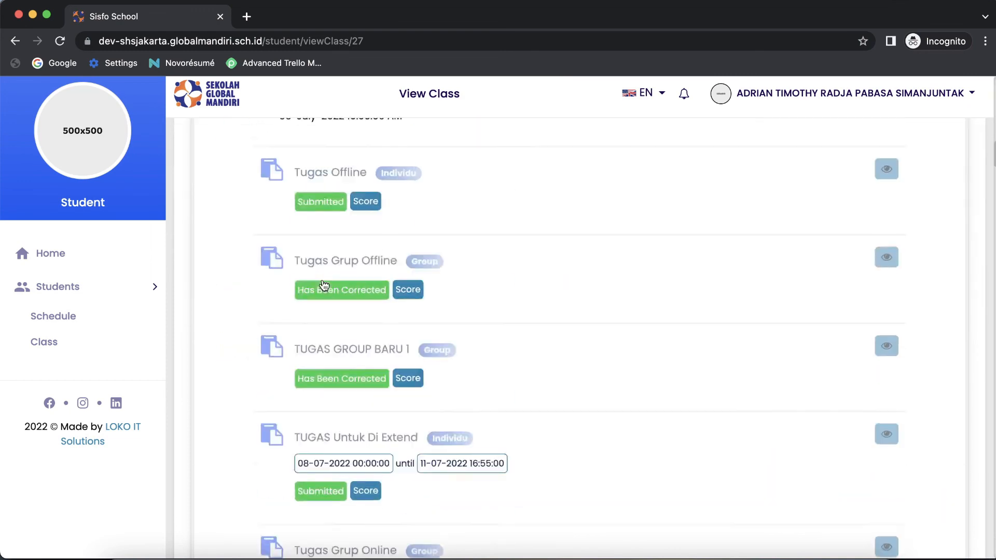
Check whether this student can start the Ujian Ekonomi Extend exam, and return to the 4th Meeting in the teacher's window.
{"action": "scroll", "coordinate": [324, 284], "scroll_direction": "down", "scroll_amount": 1}
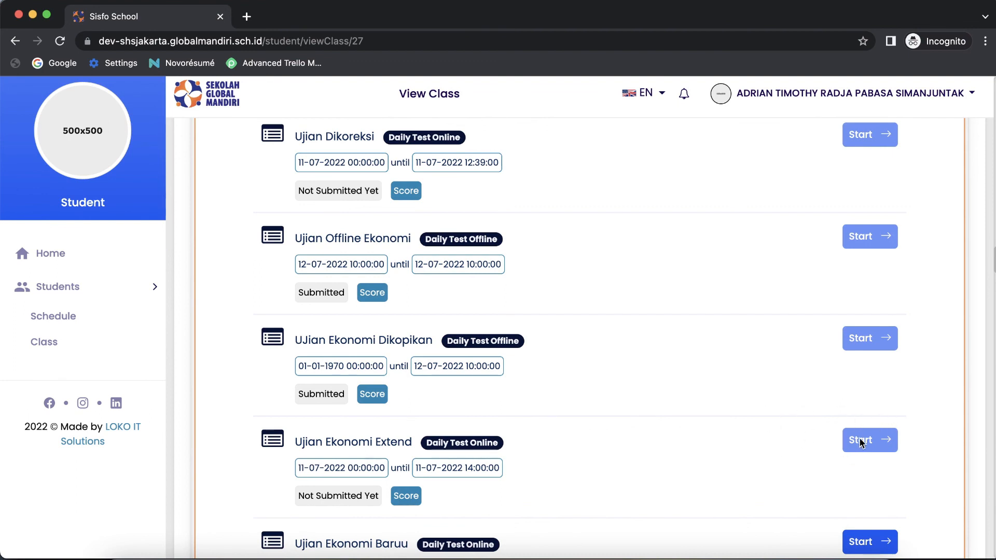
{"action": "scroll", "coordinate": [860, 442], "scroll_direction": "up", "scroll_amount": 3}
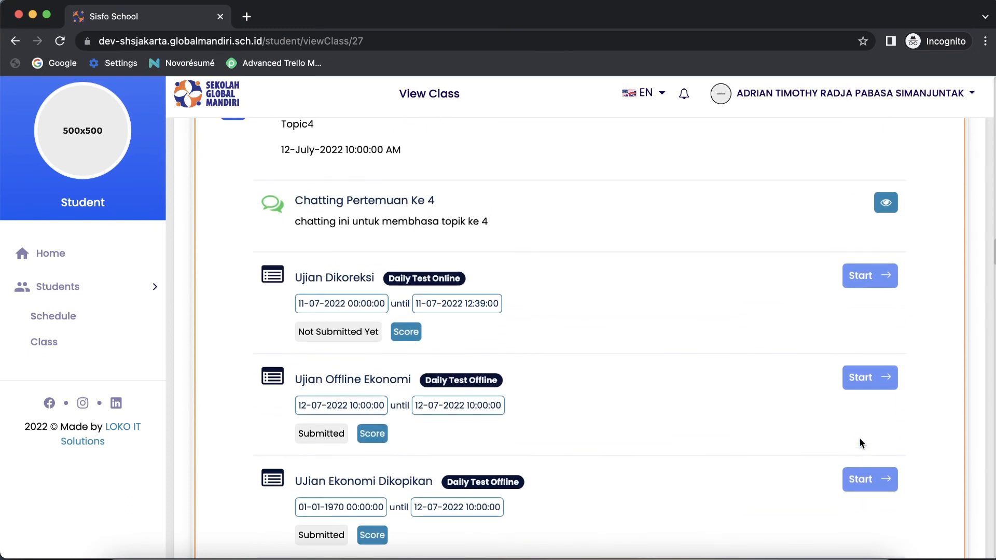
{"action": "scroll", "coordinate": [860, 442], "scroll_direction": "down", "scroll_amount": 3}
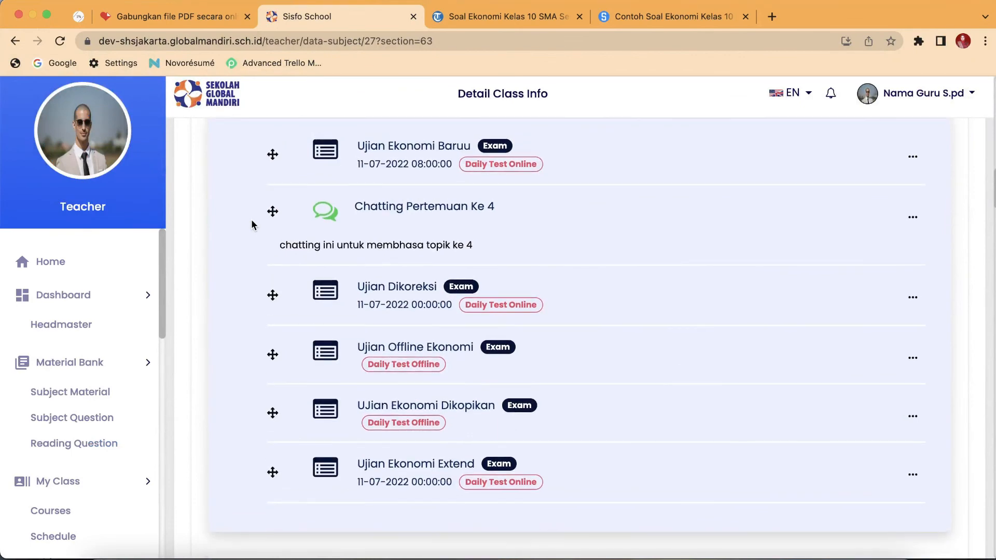
{"action": "scroll", "coordinate": [252, 224], "scroll_direction": "up", "scroll_amount": 3}
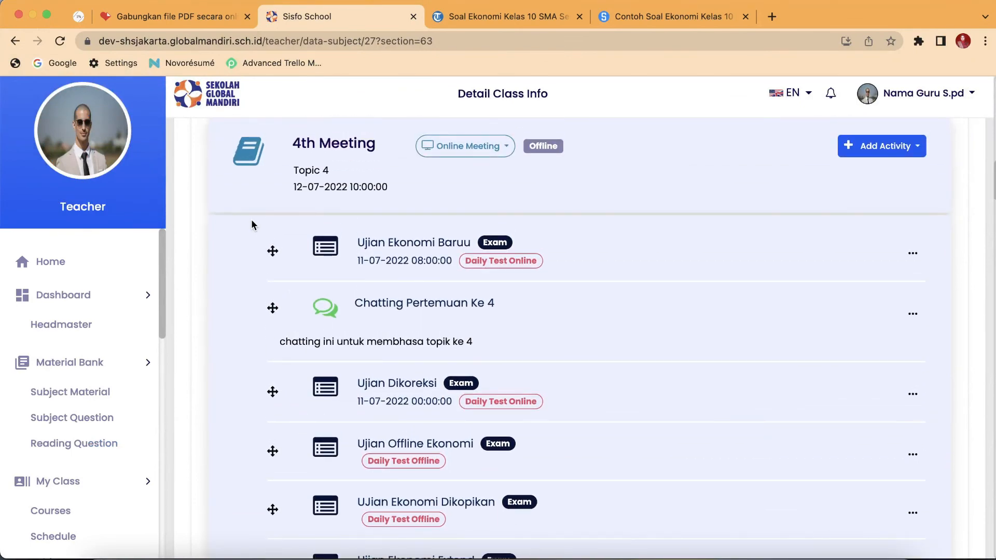